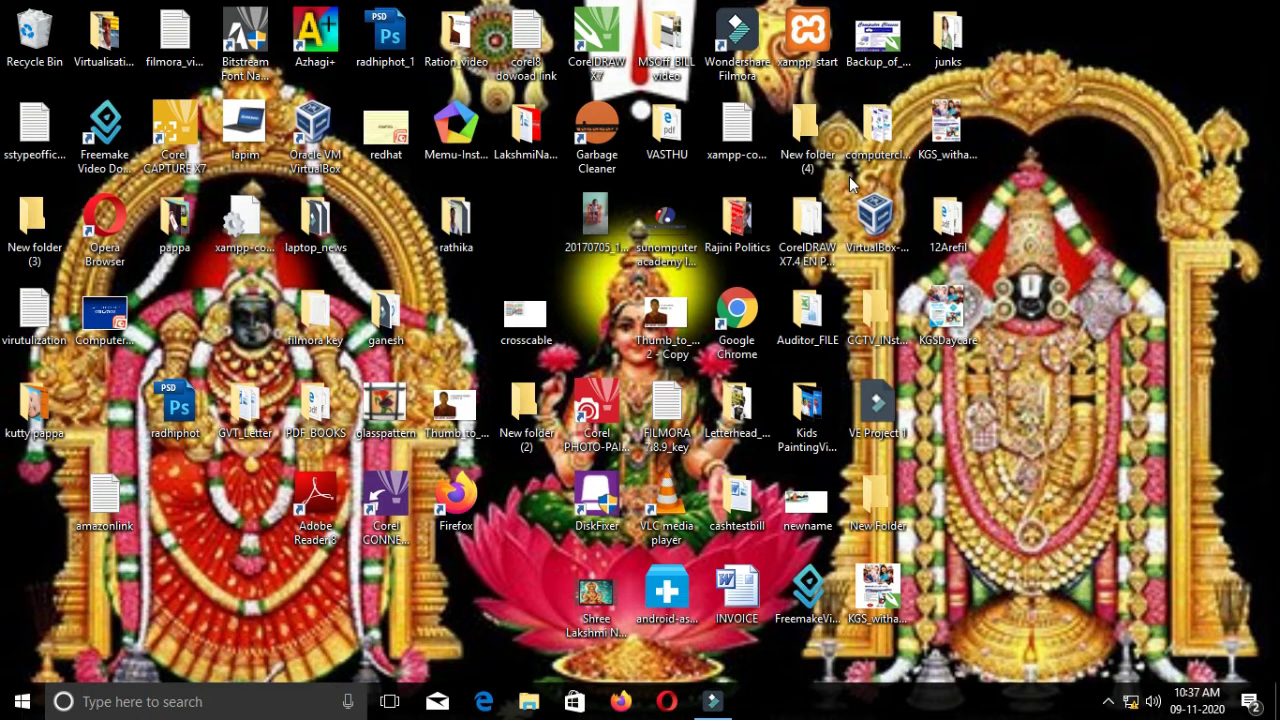
# Launch VirtualBox Manager maximized, showing Ubuntu_new inaccessible and Ubuntu_19 saved, then bring up Windows search
pyautogui.doubleClick(316, 135)
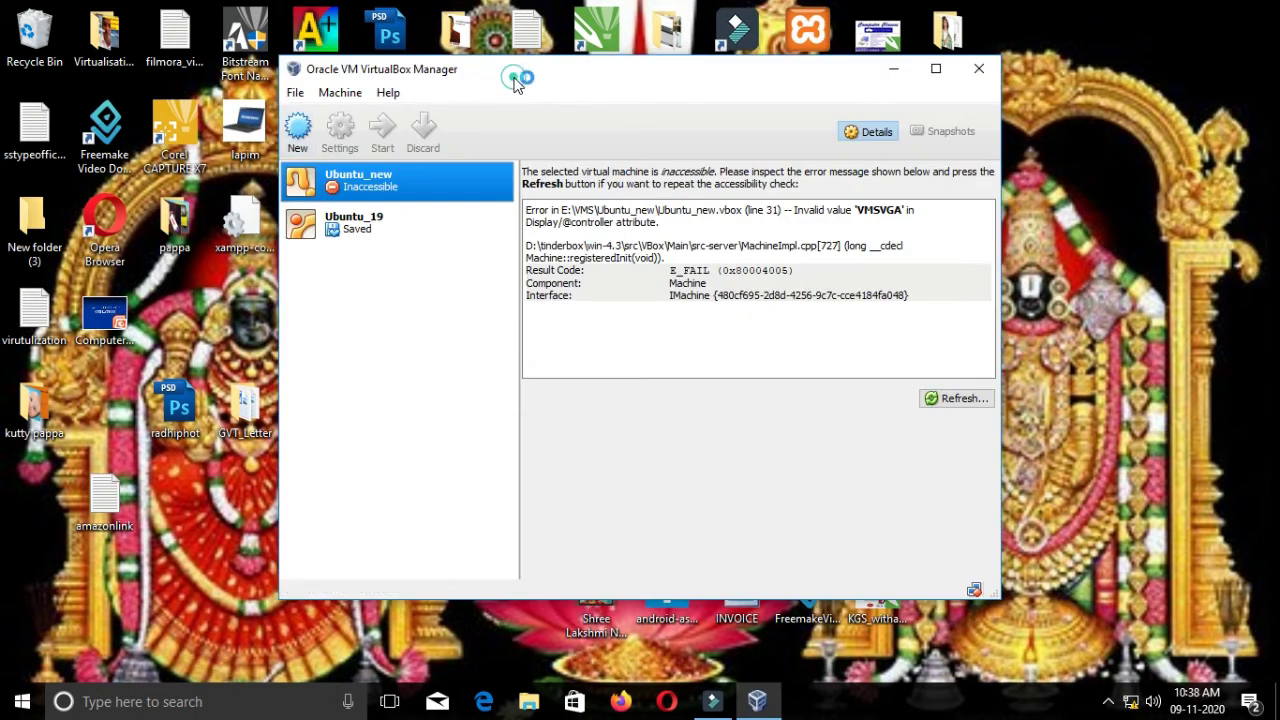
pyautogui.doubleClick(514, 82)
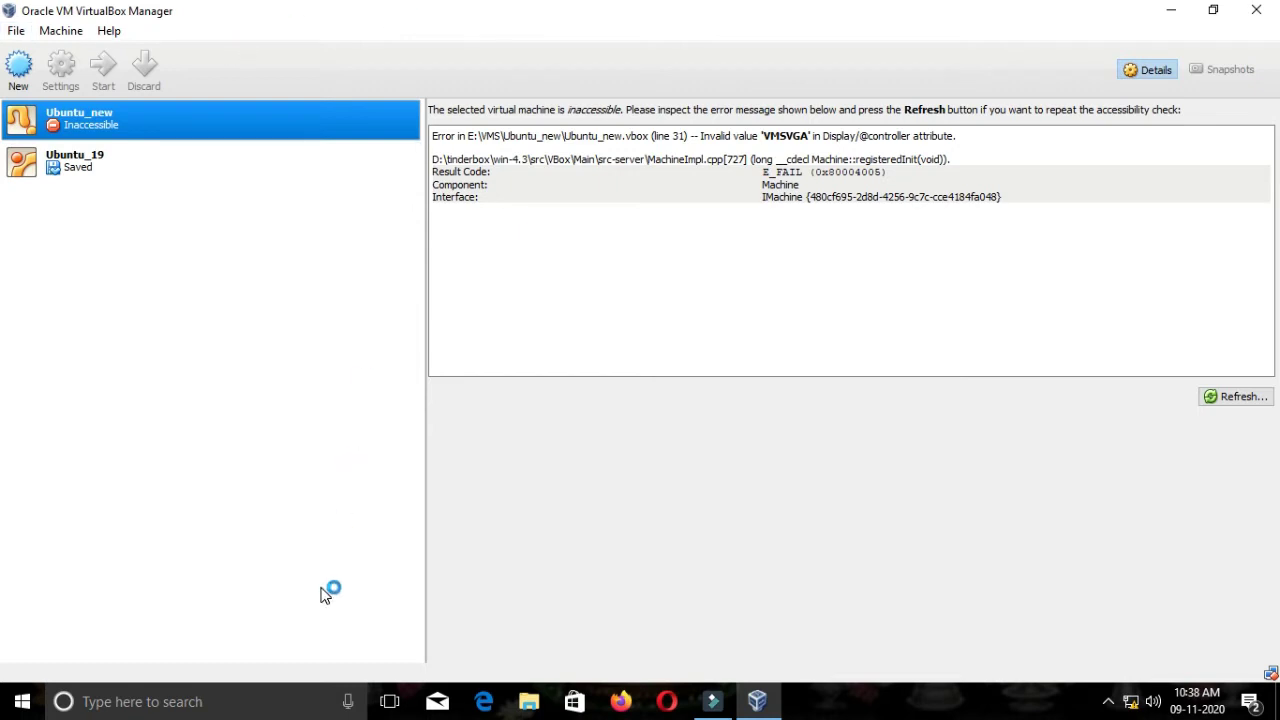
pyautogui.click(214, 710)
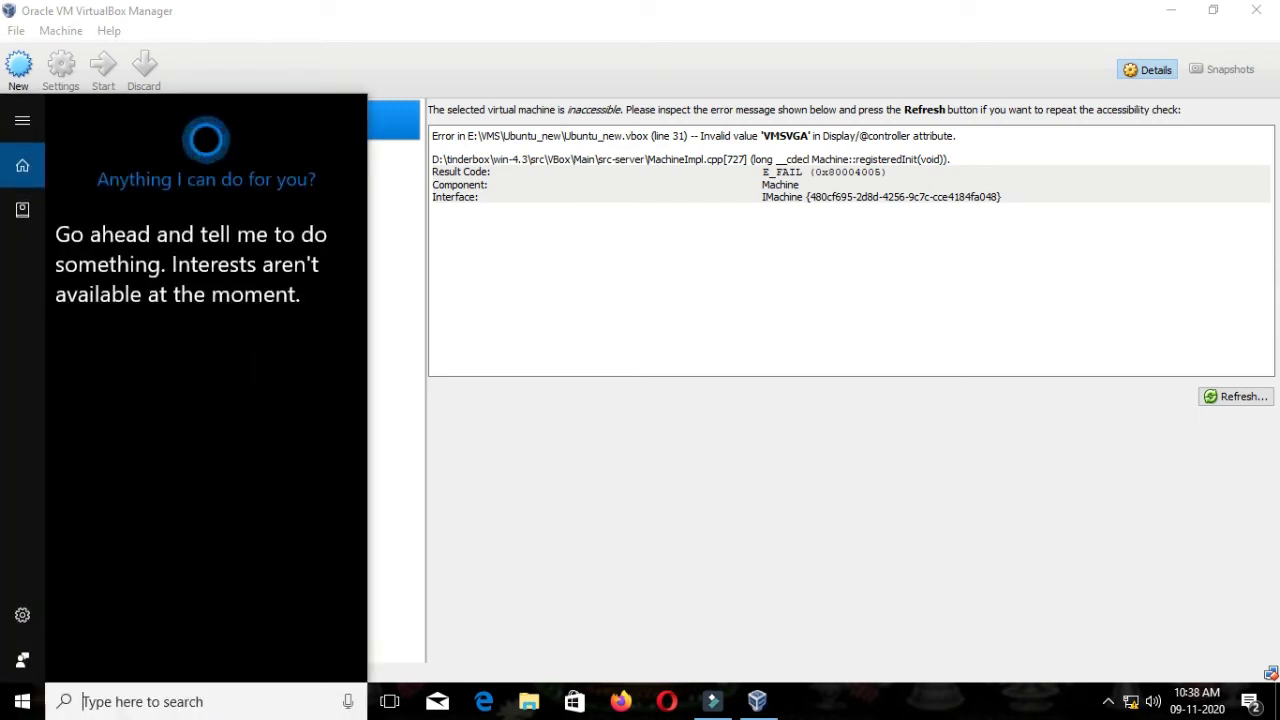
# In File Explorer, browse Local Disk (E:) and open the VMwares folder, jumping there by typing 'vms'
pyautogui.click(531, 703)
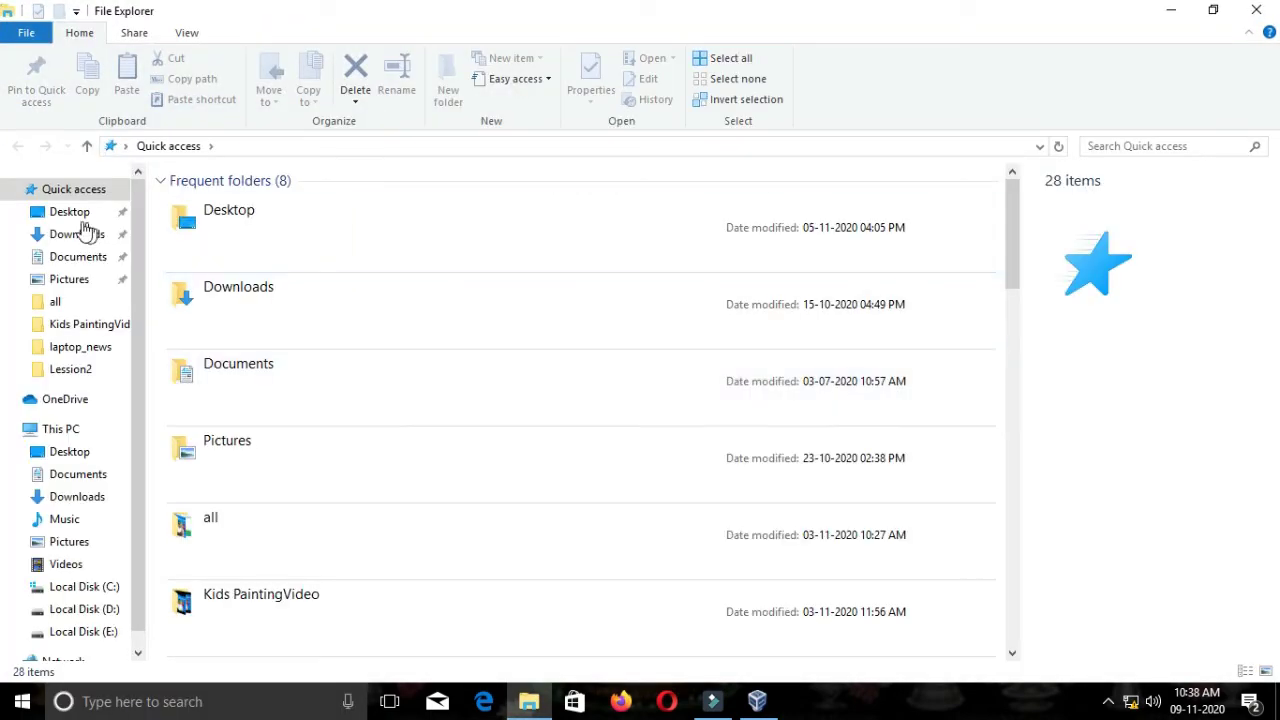
pyautogui.click(80, 632)
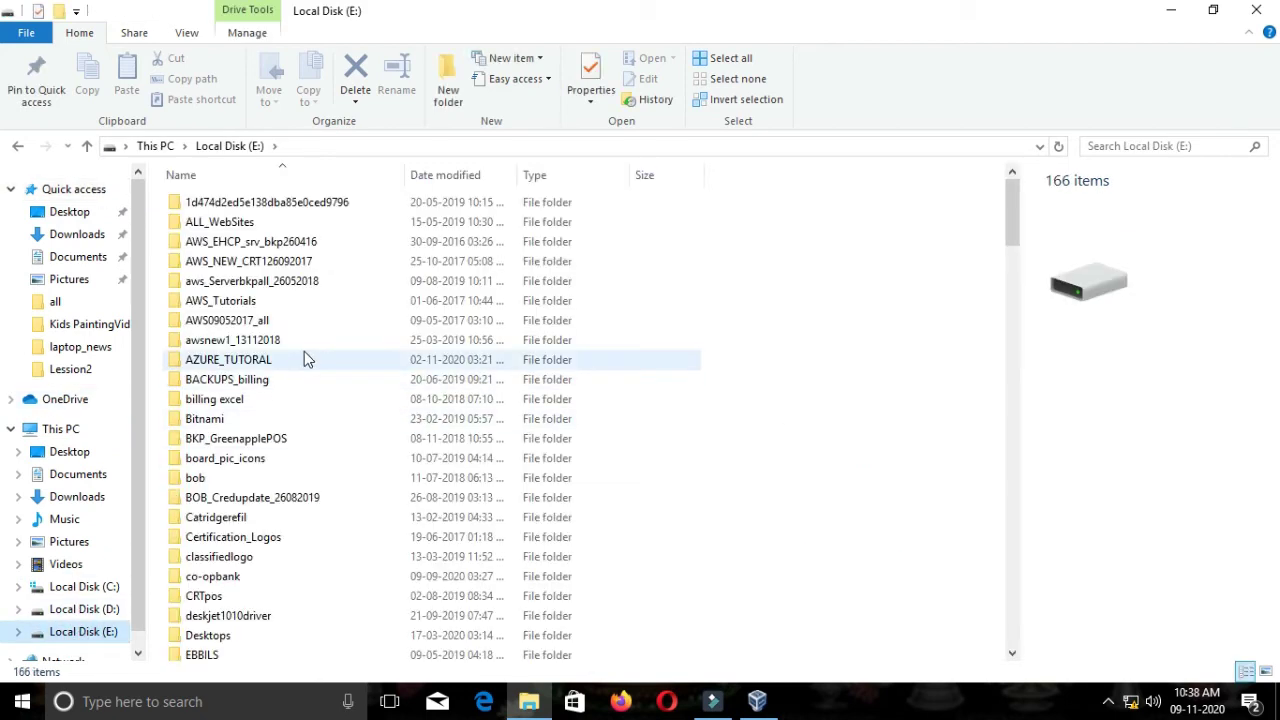
pyautogui.moveTo(305, 353)
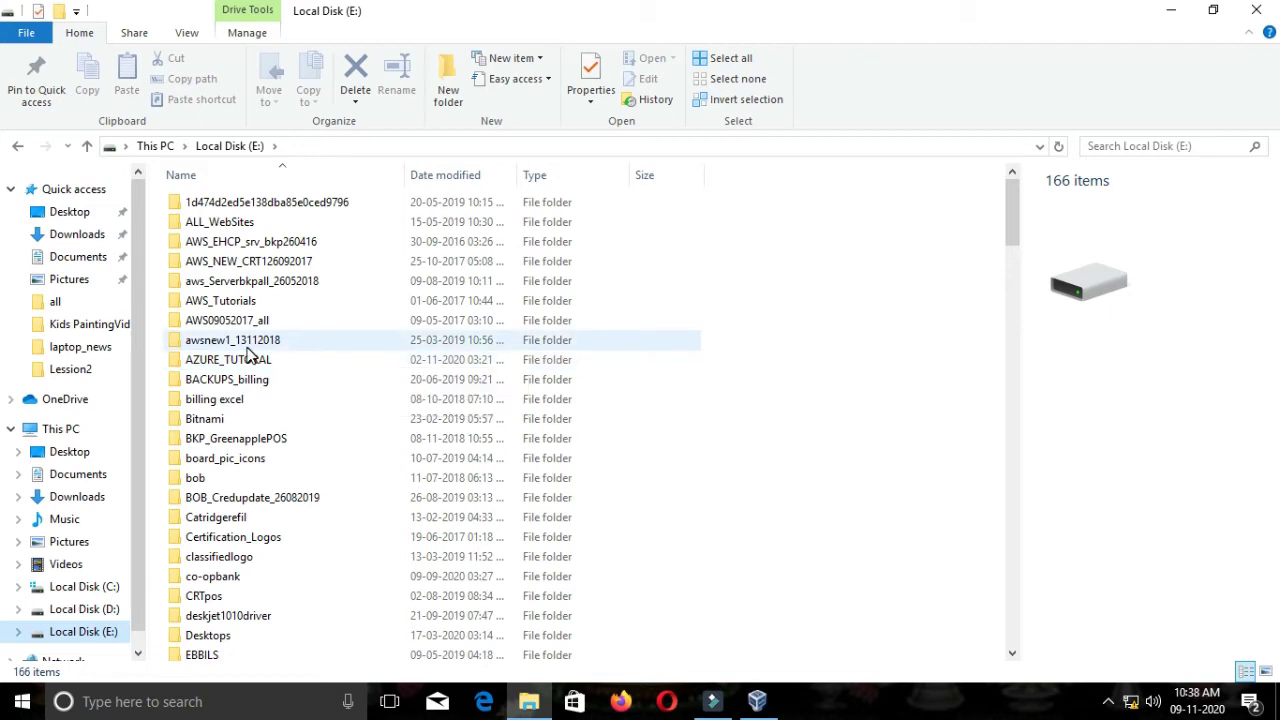
pyautogui.press('Up')
pyautogui.press('Up')
pyautogui.press('Up')
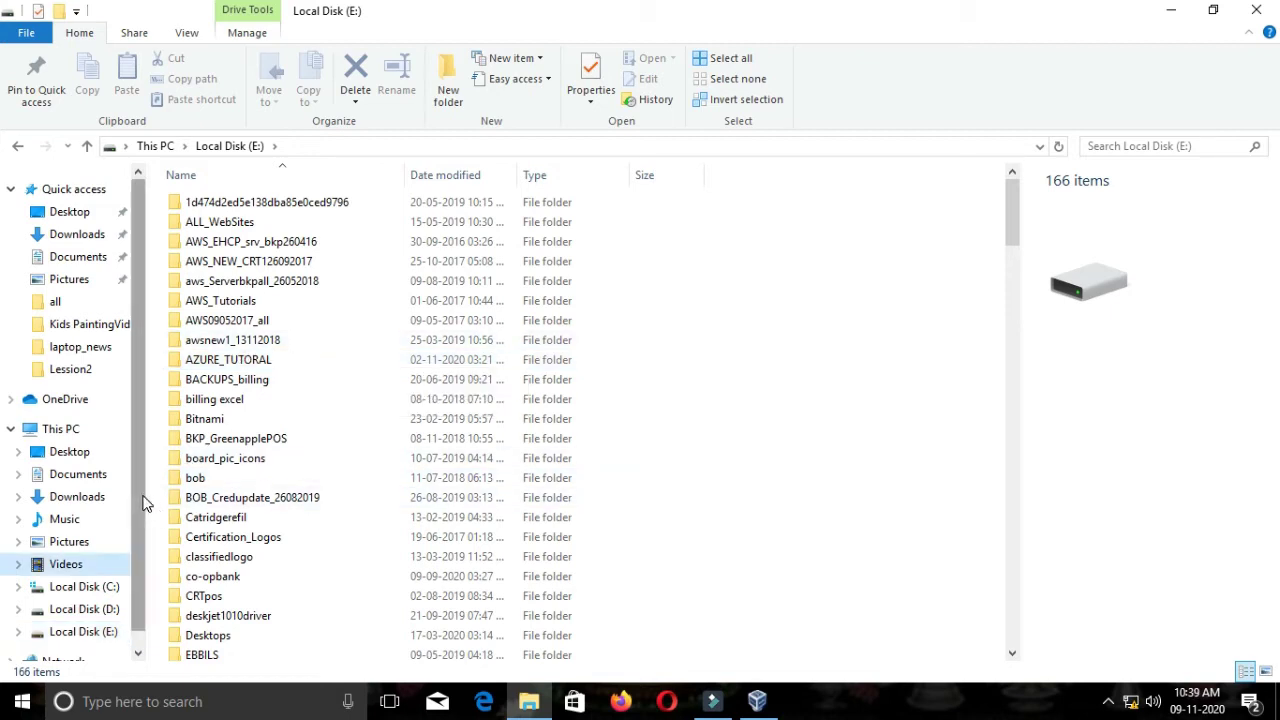
pyautogui.click(180, 458)
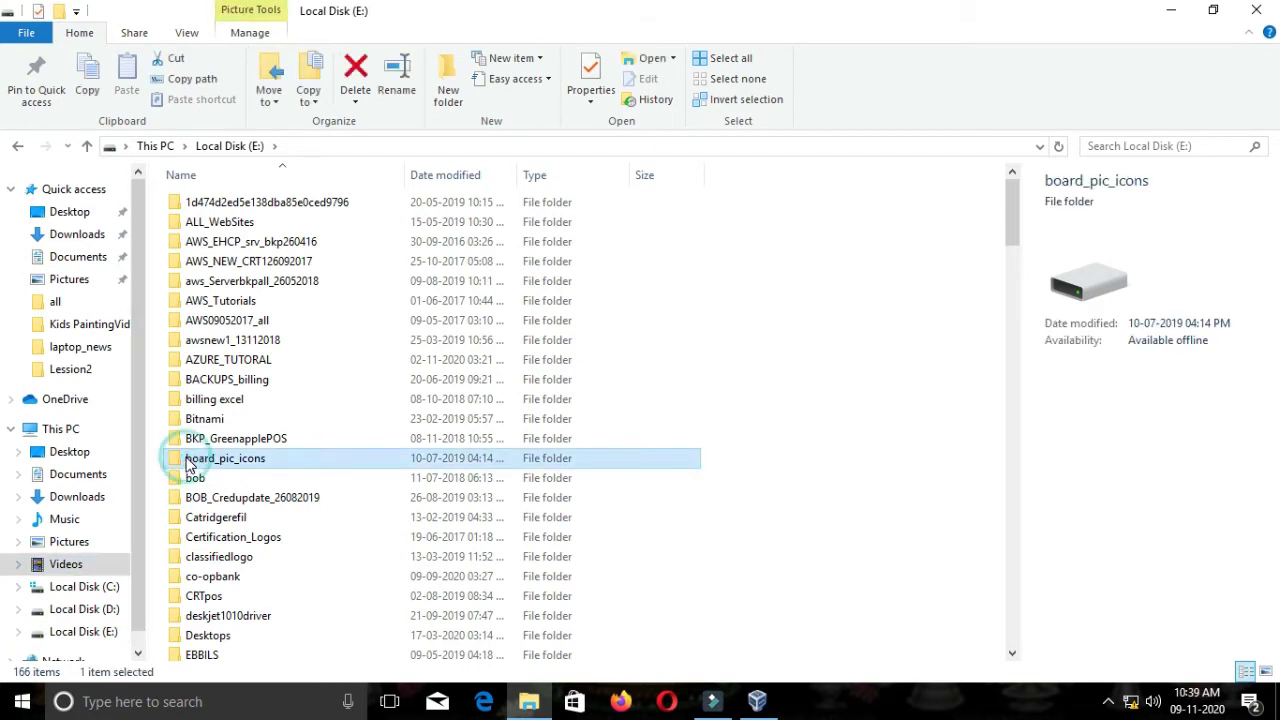
pyautogui.write('vms')
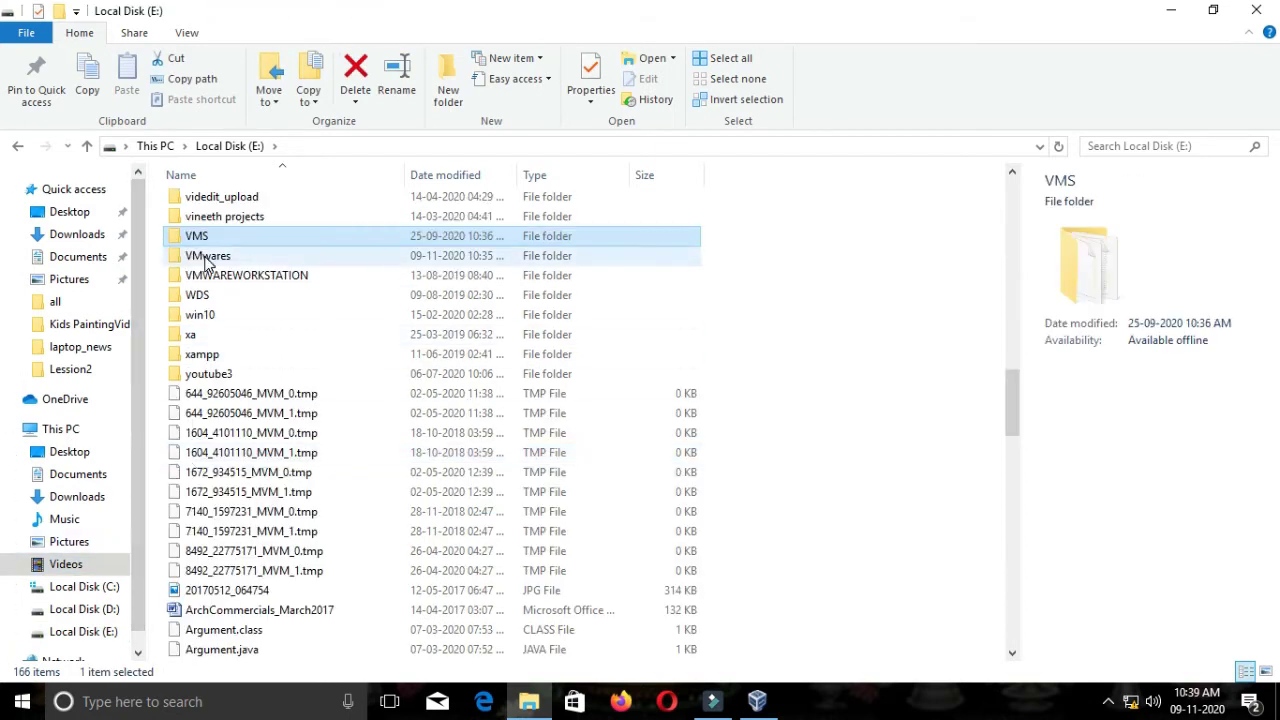
pyautogui.doubleClick(207, 258)
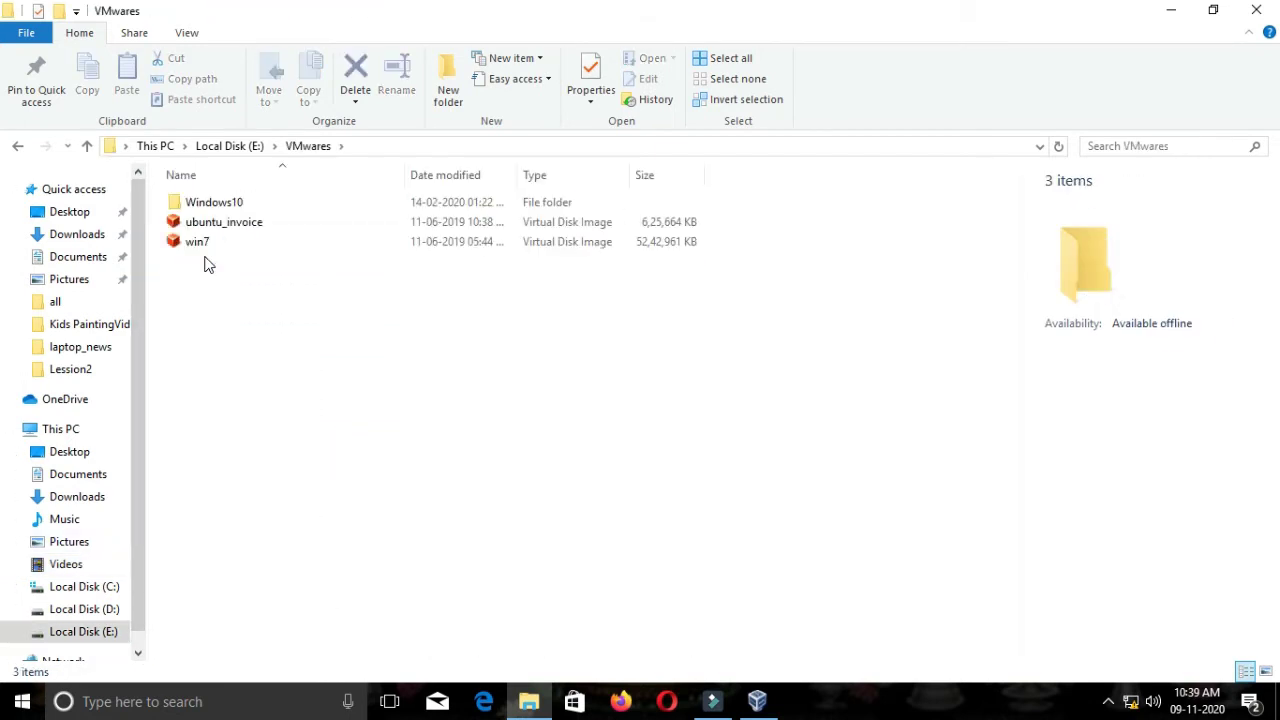
# Create a 'Newvmware_training' folder in E:\VMwares and bring VirtualBox Manager back
pyautogui.rightClick(238, 310)
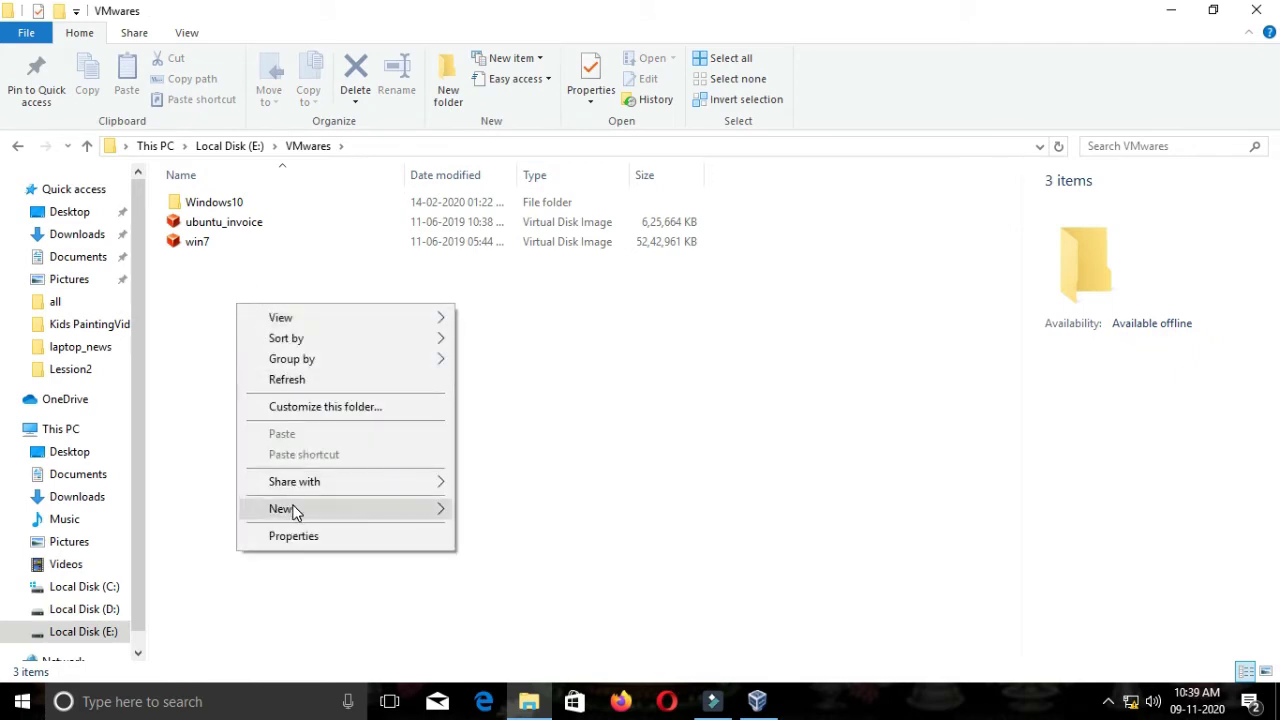
pyautogui.moveTo(428, 514)
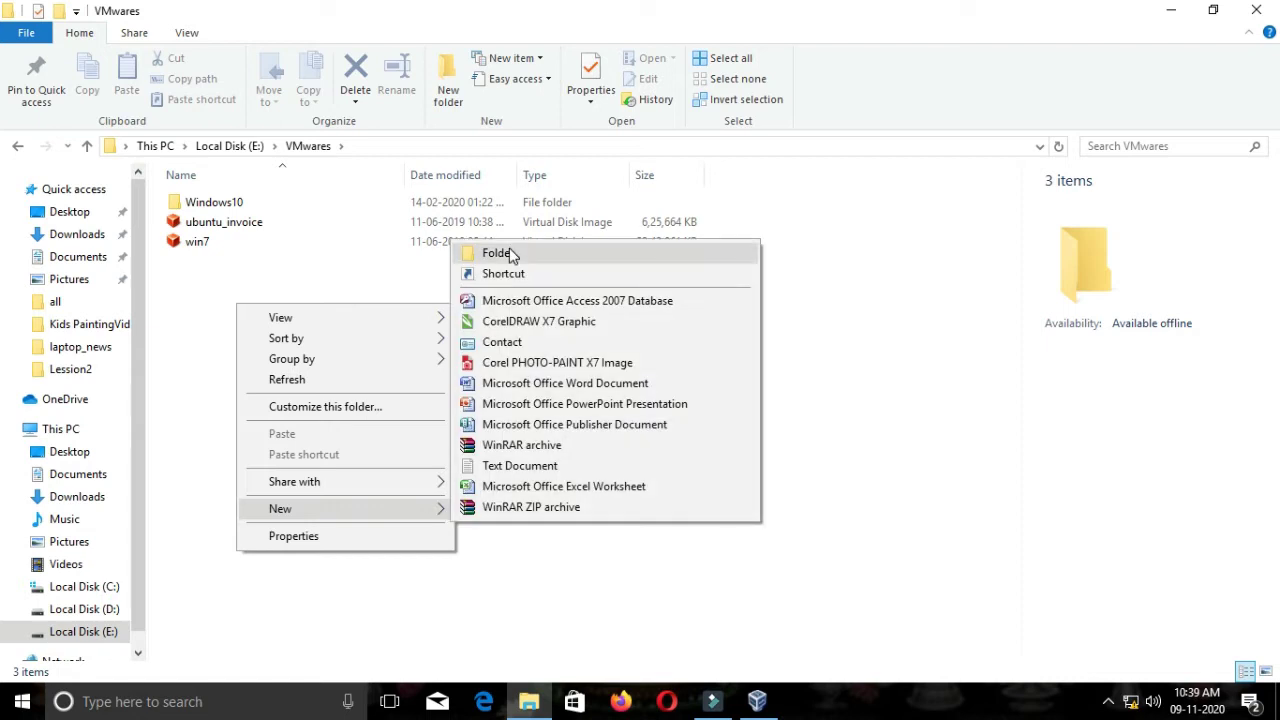
pyautogui.click(510, 256)
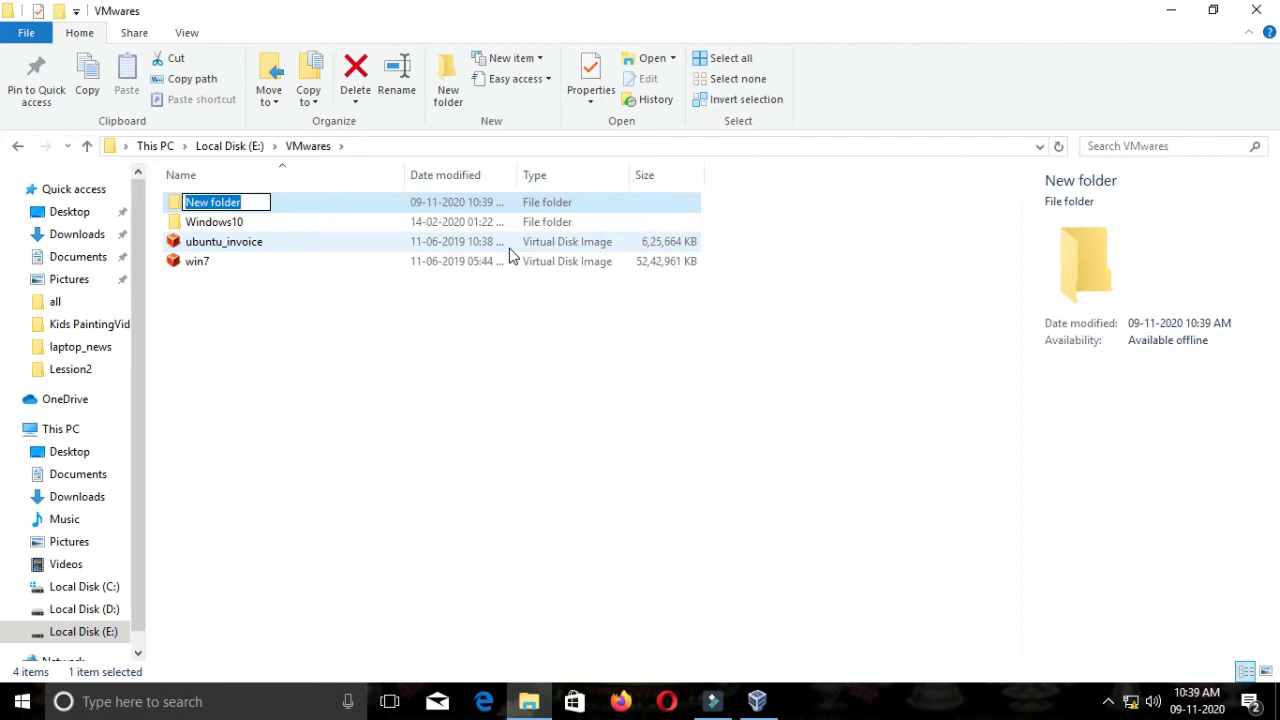
pyautogui.write('Newvmware_training')
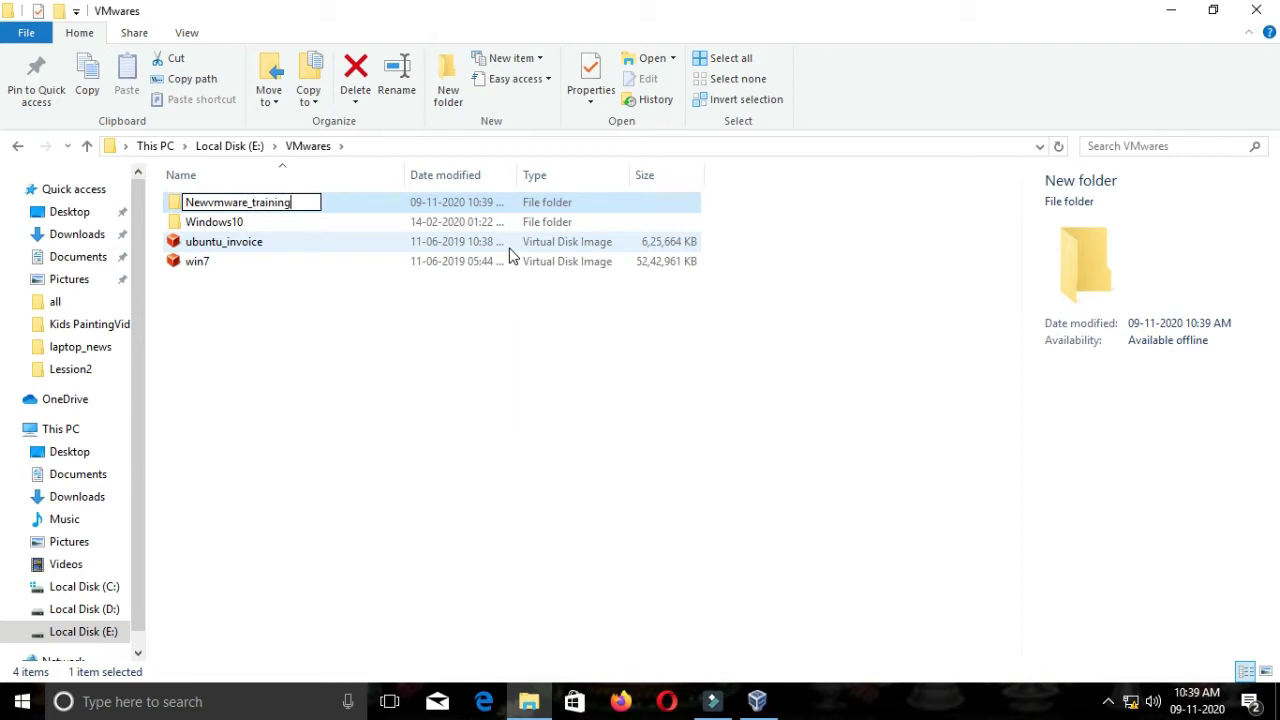
pyautogui.press('Return')
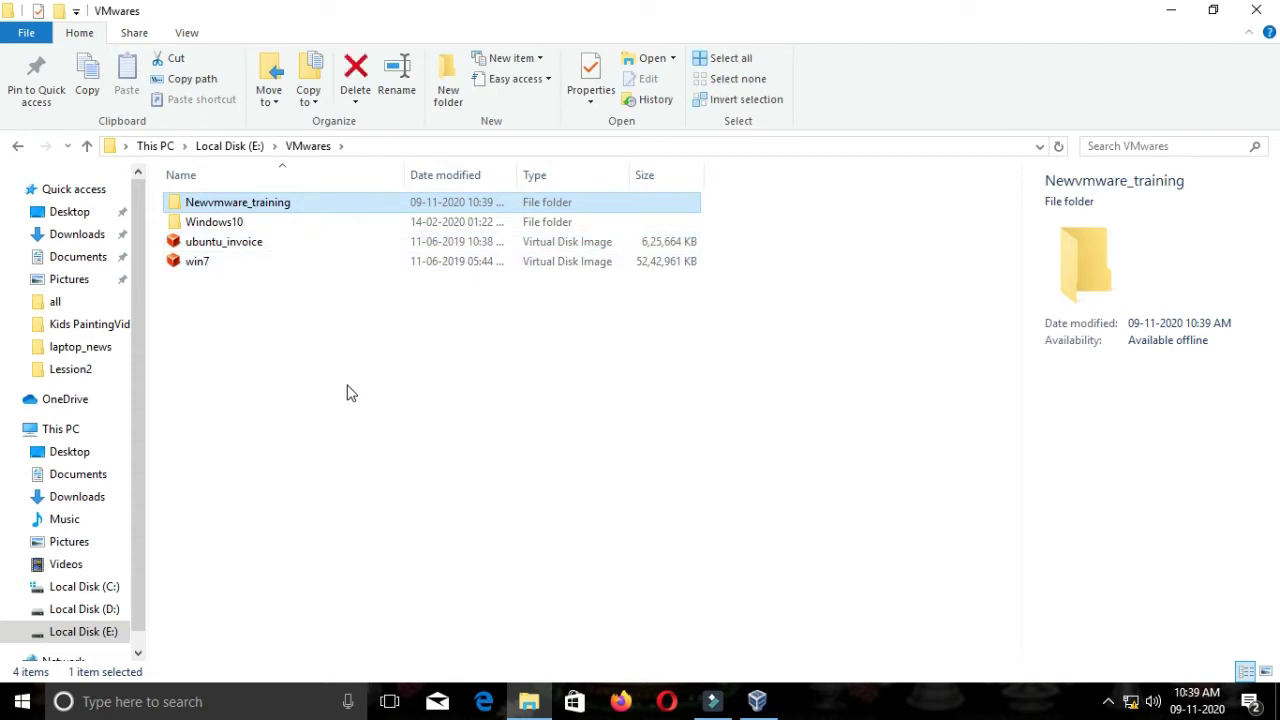
pyautogui.click(757, 703)
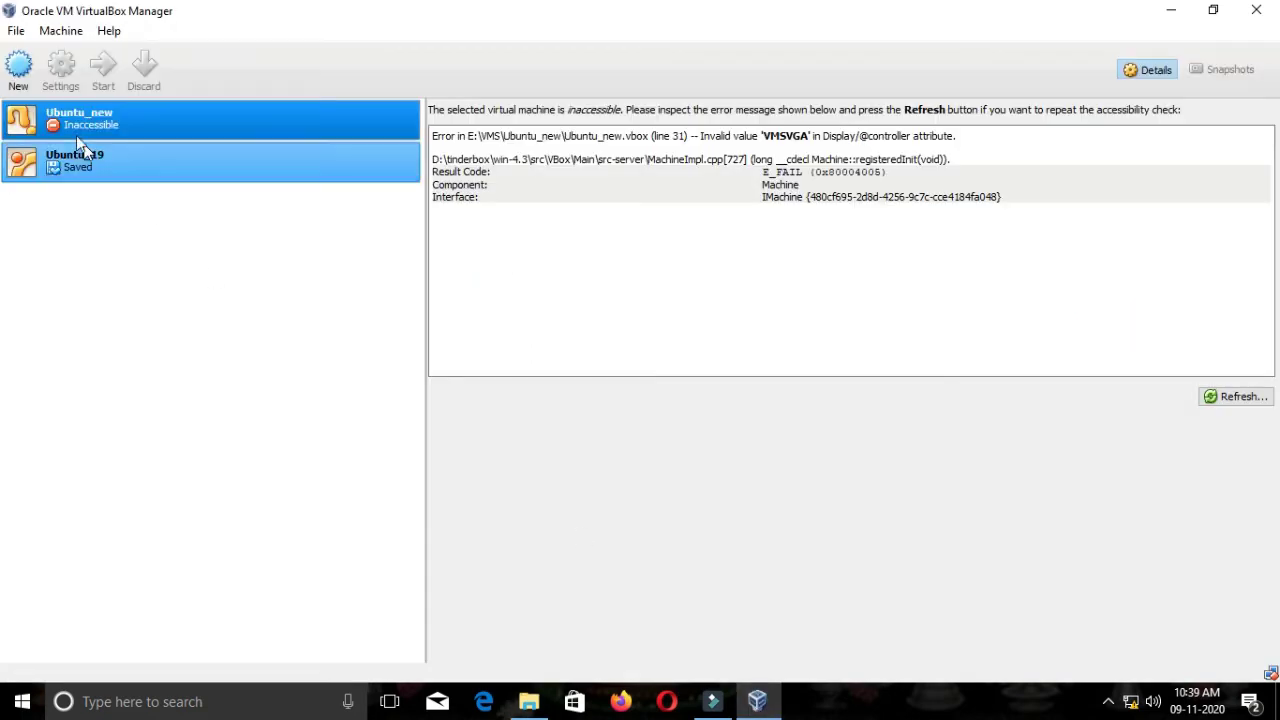
# Start a new VM named 'ubuntu_training' with type Linux and version Ubuntu
pyautogui.click(26, 76)
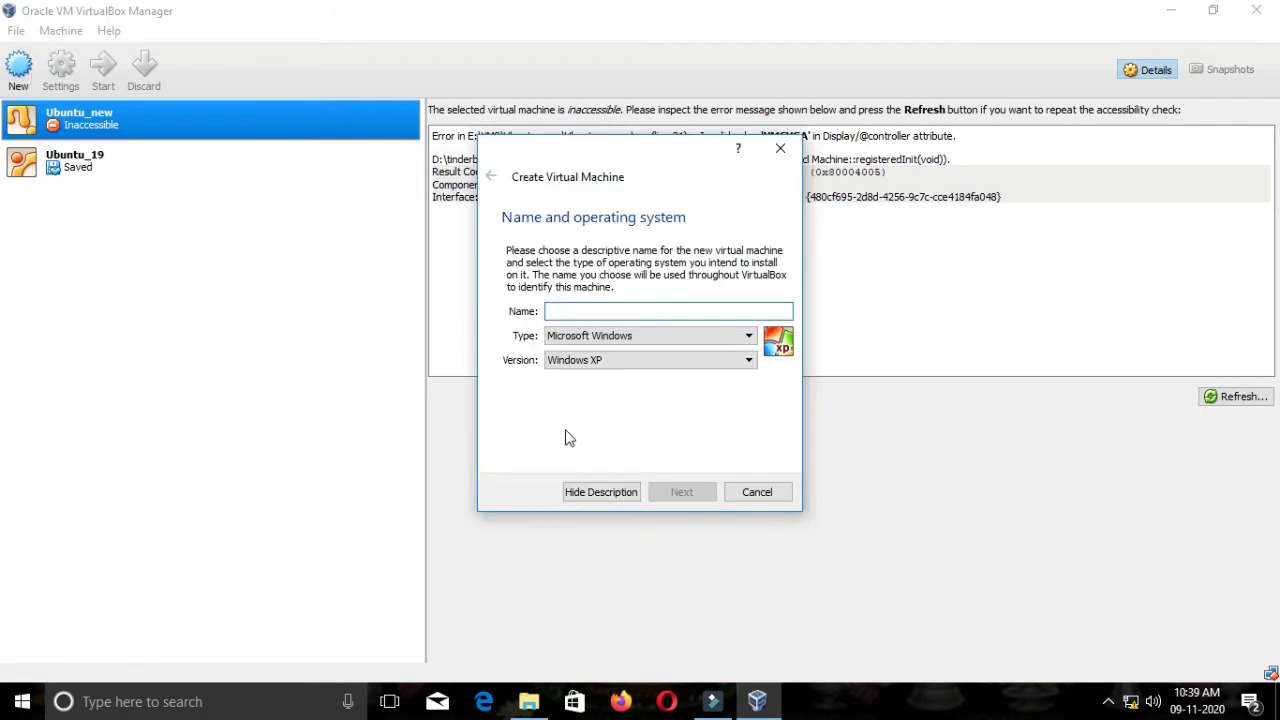
pyautogui.write('u')
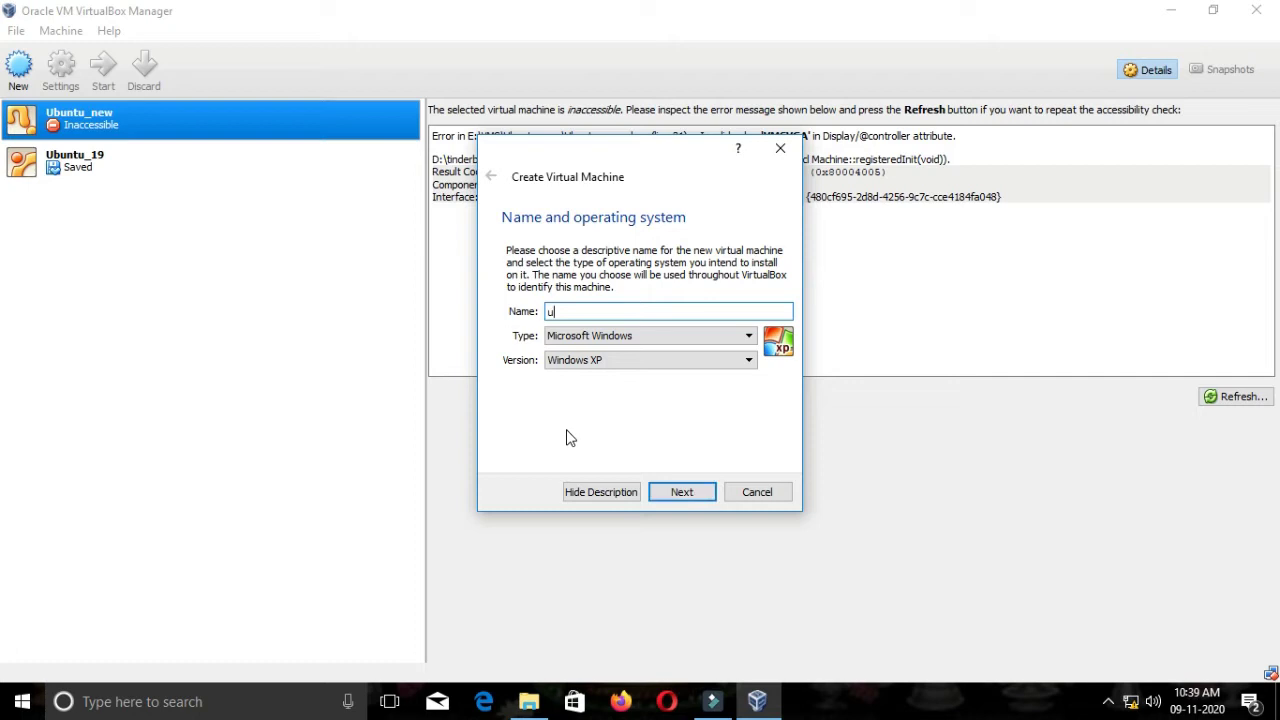
pyautogui.write('buntu_training')
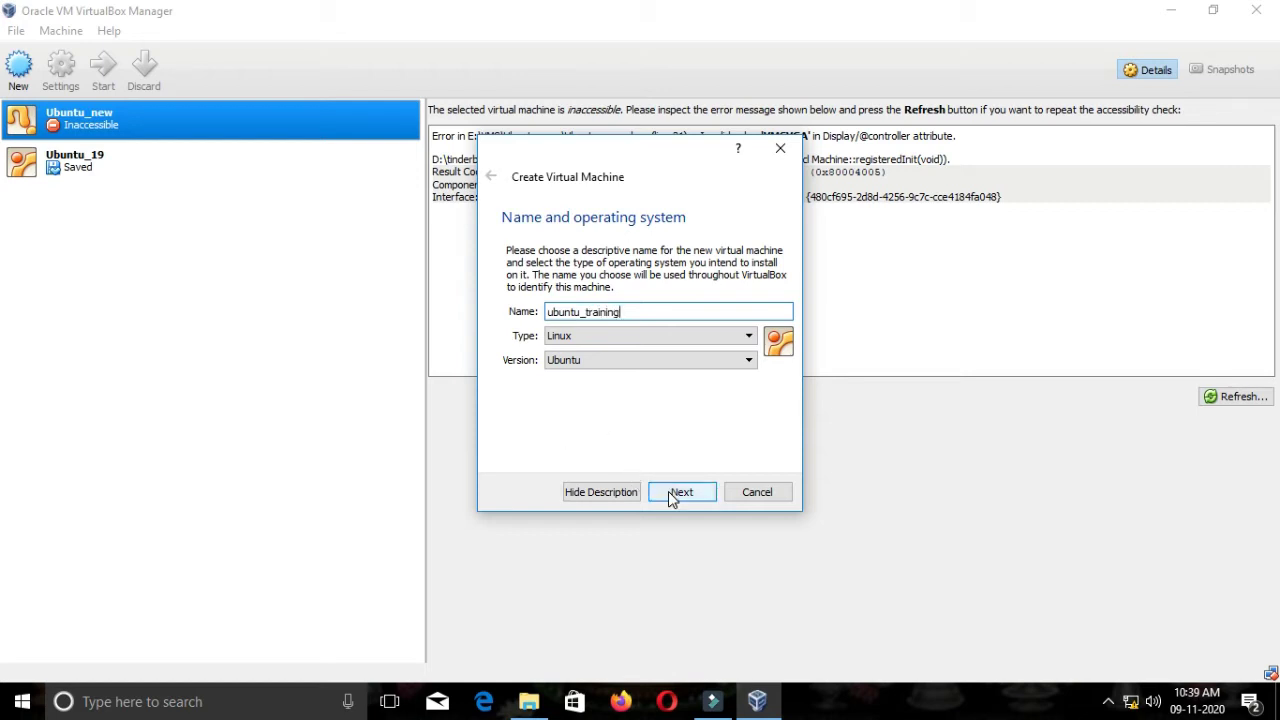
pyautogui.click(585, 366)
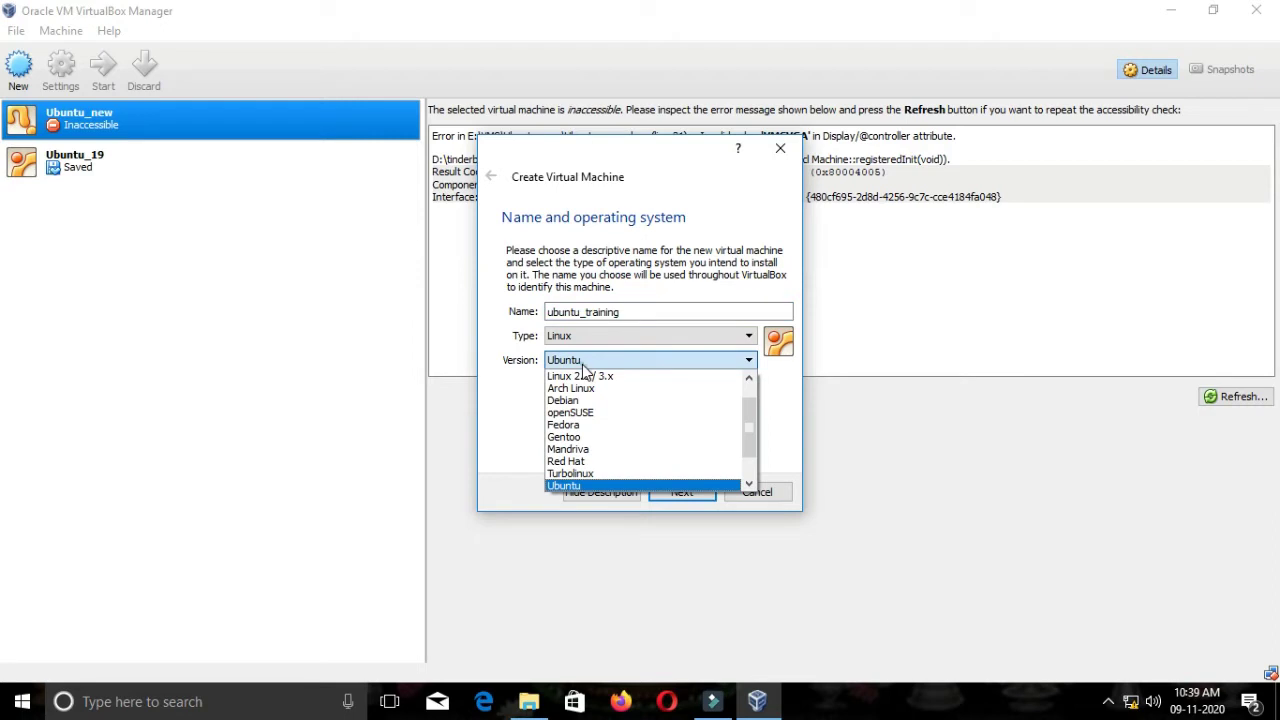
pyautogui.click(585, 364)
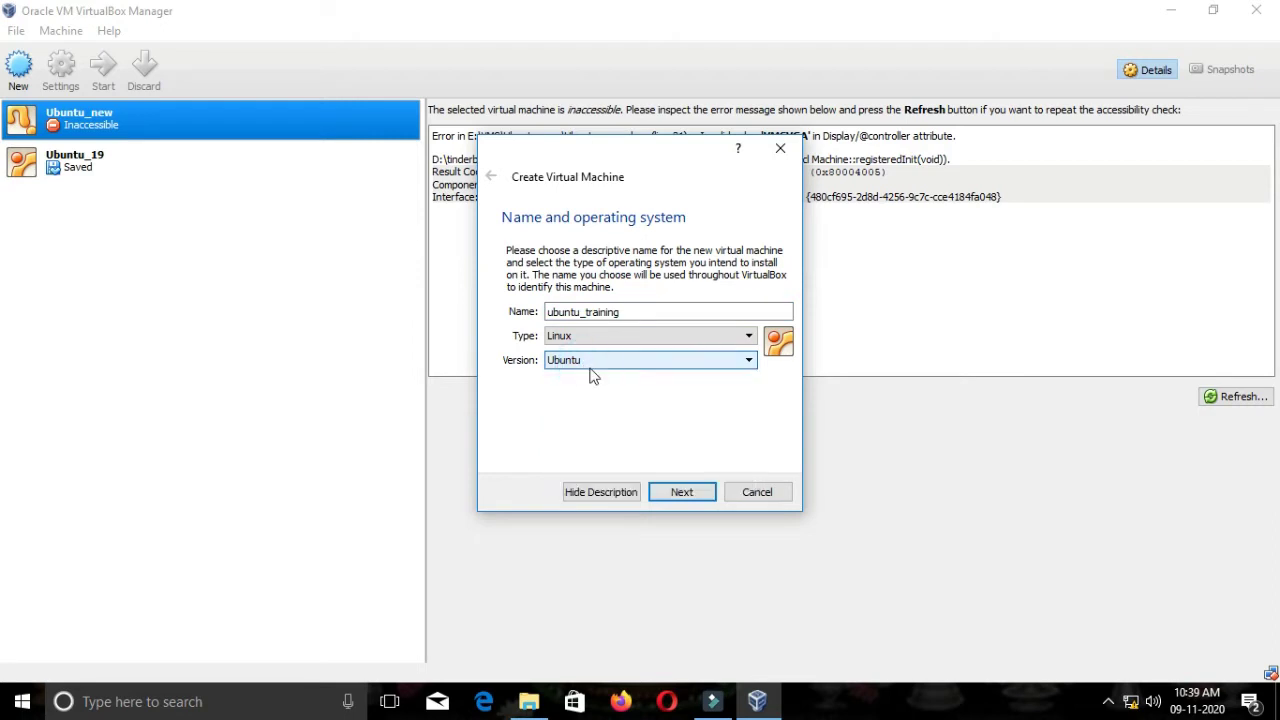
pyautogui.click(677, 495)
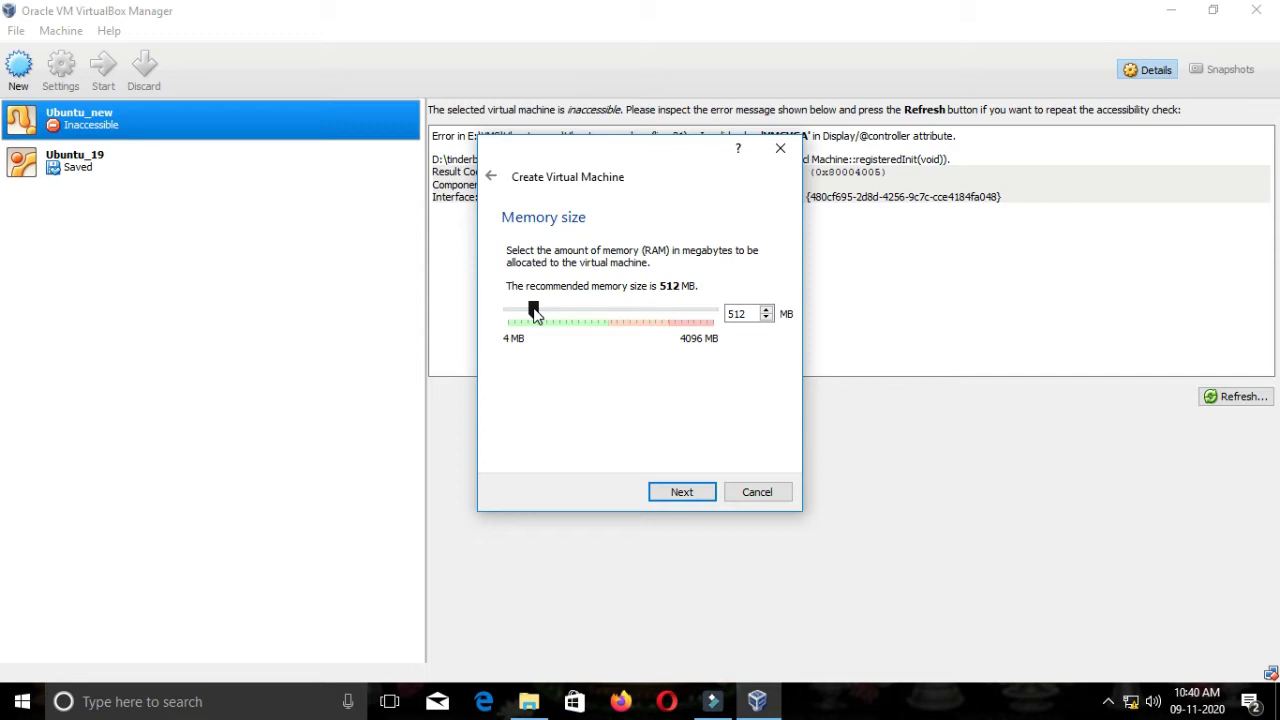
# Drag the memory slider to give the VM 2048 MB of RAM
pyautogui.click(534, 311)
pyautogui.moveTo(534, 312); pyautogui.dragTo(615, 333)
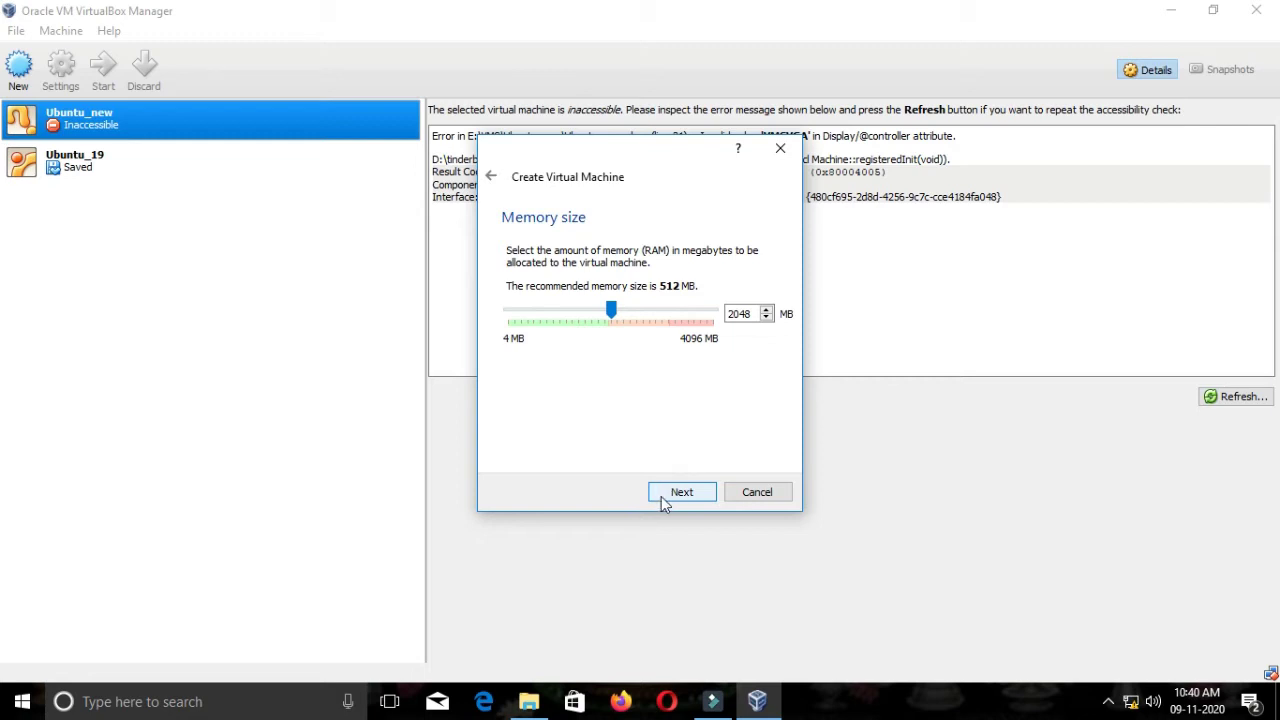
# Create a new 8.00 GB VDI hard drive, dynamically allocated, for the VM
pyautogui.click(661, 495)
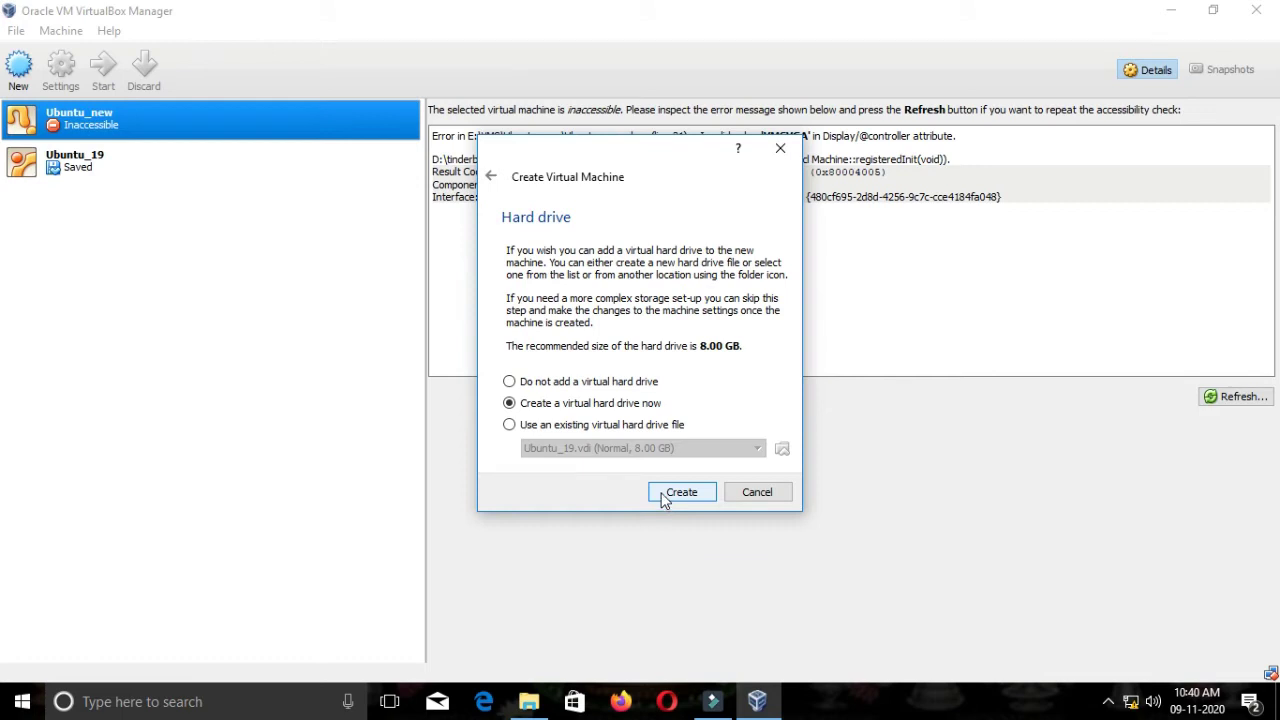
pyautogui.click(680, 492)
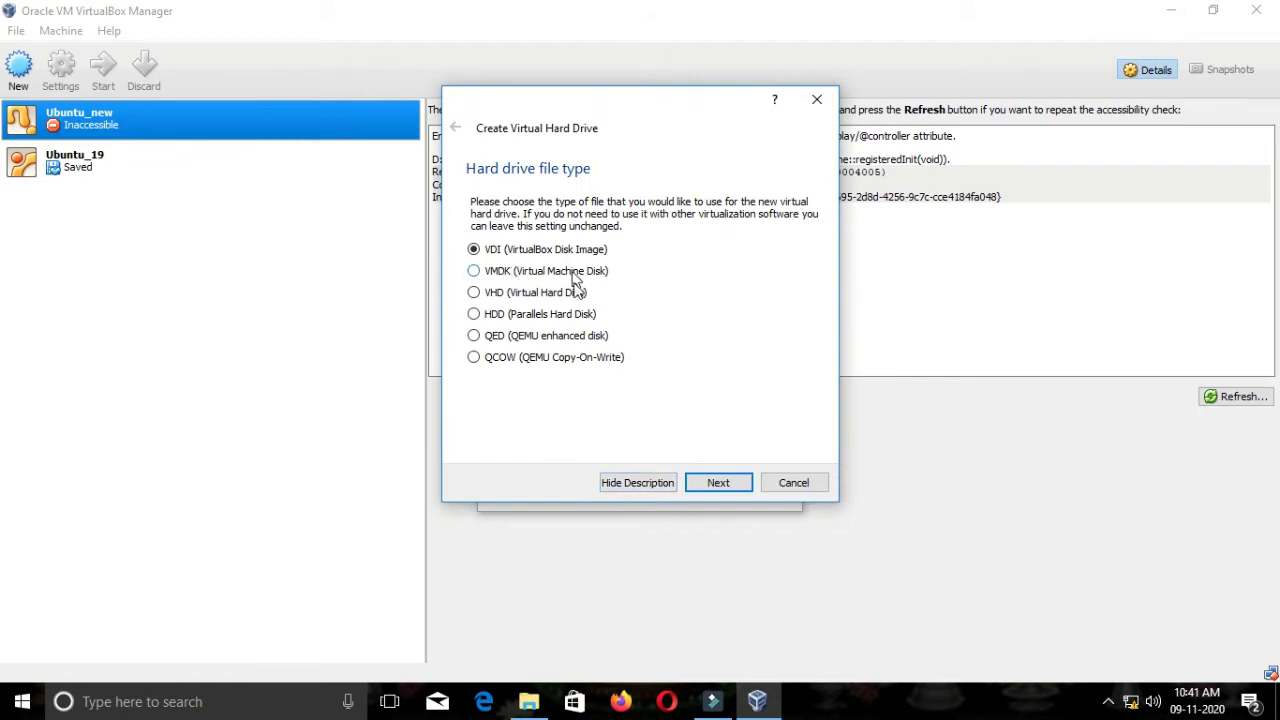
pyautogui.moveTo(600, 100); pyautogui.dragTo(435, 92)
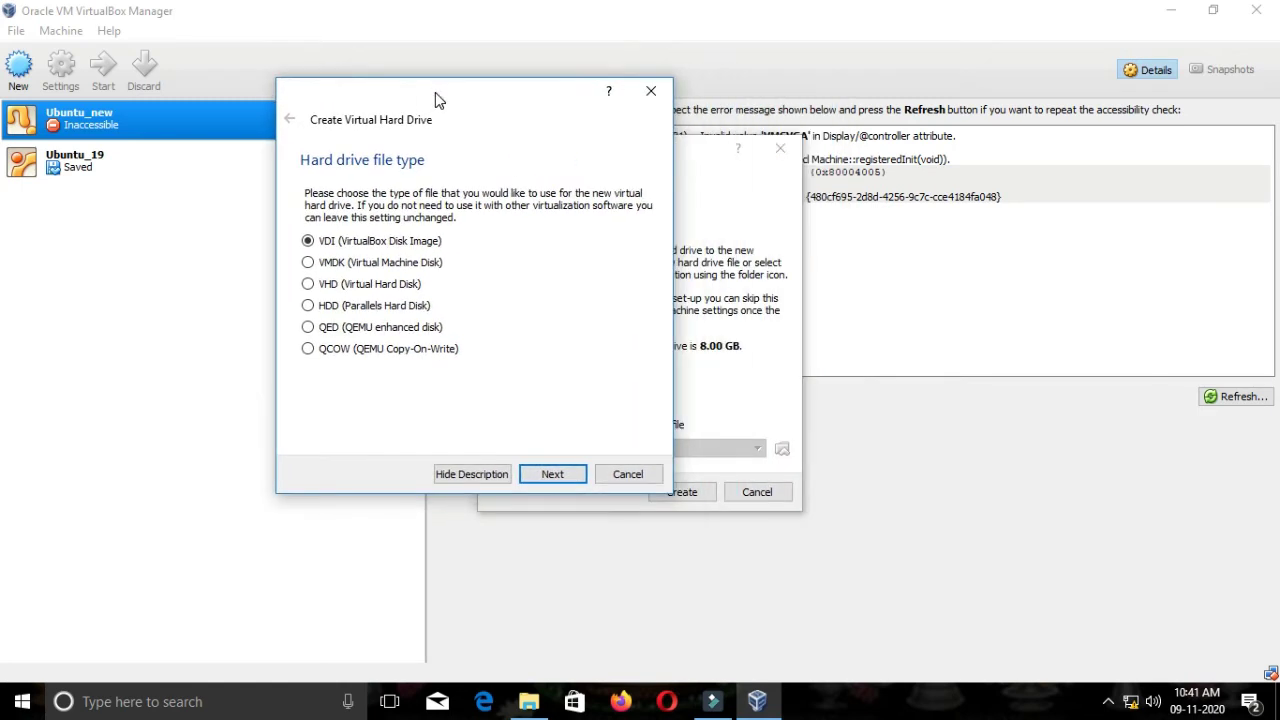
pyautogui.click(577, 474)
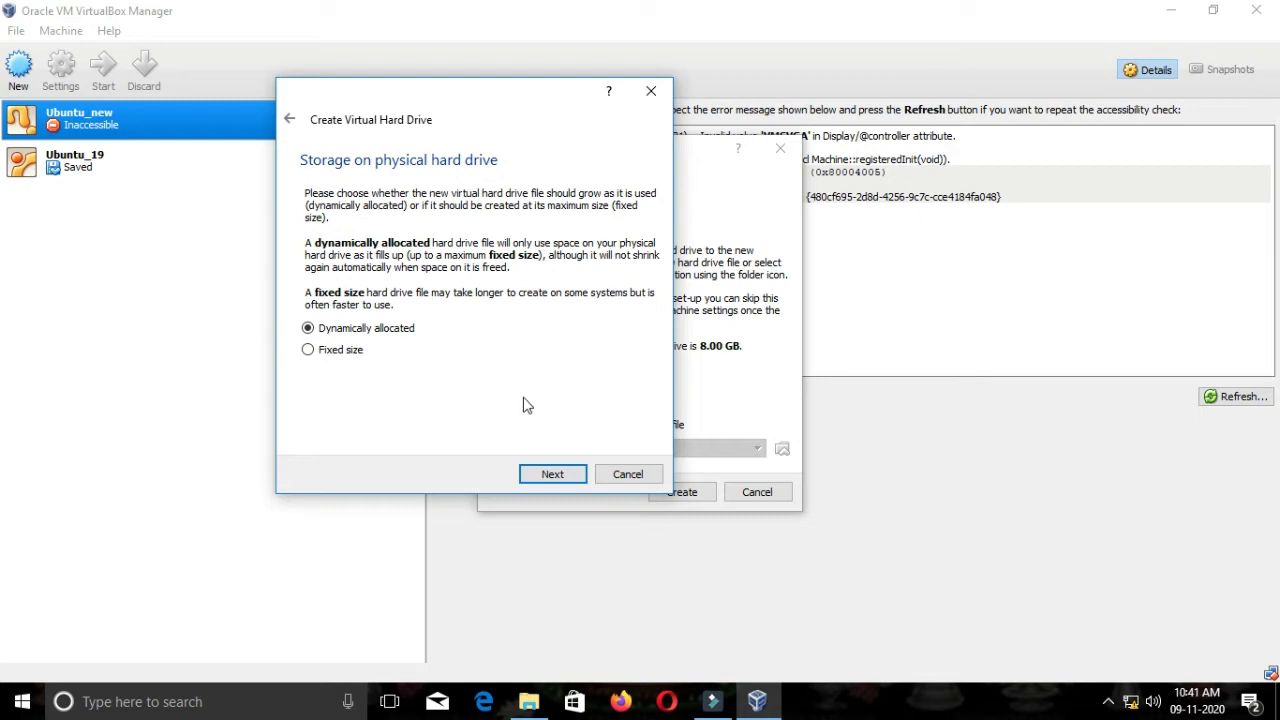
pyautogui.click(550, 476)
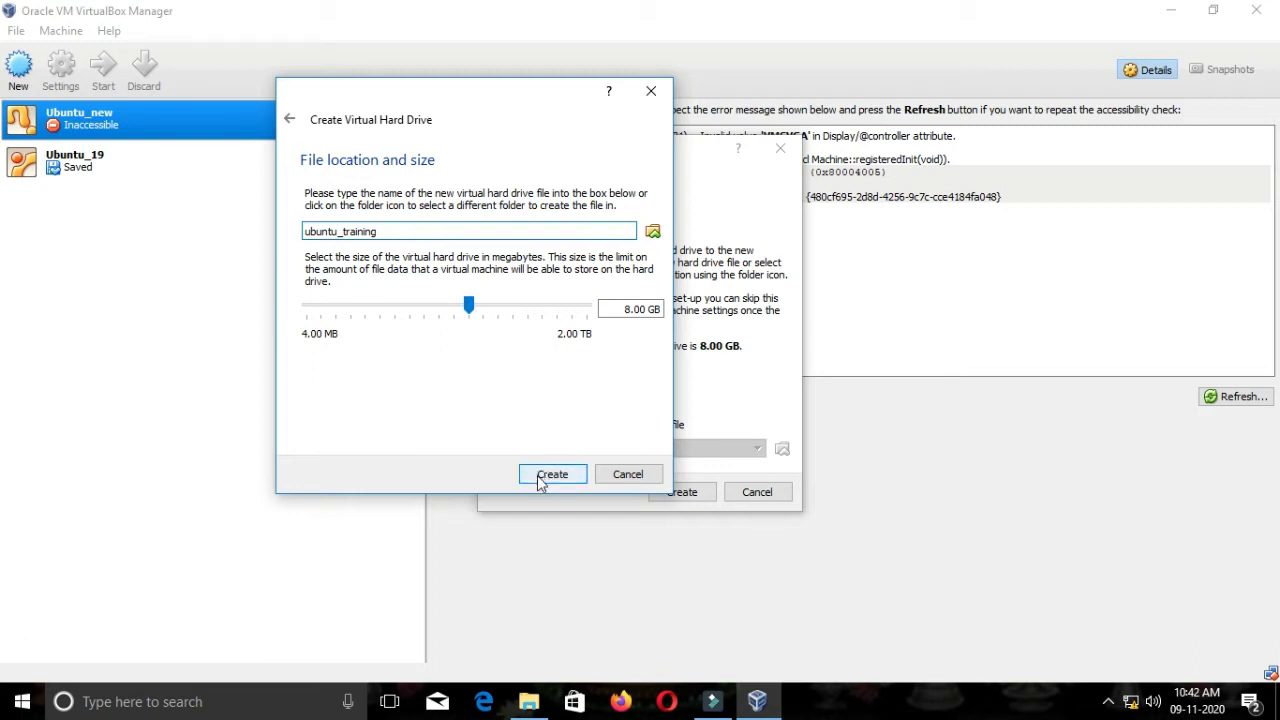
# Save ubuntu_training.vdi in E:\VMwares\Newvmware_training and create the disk
pyautogui.click(653, 233)
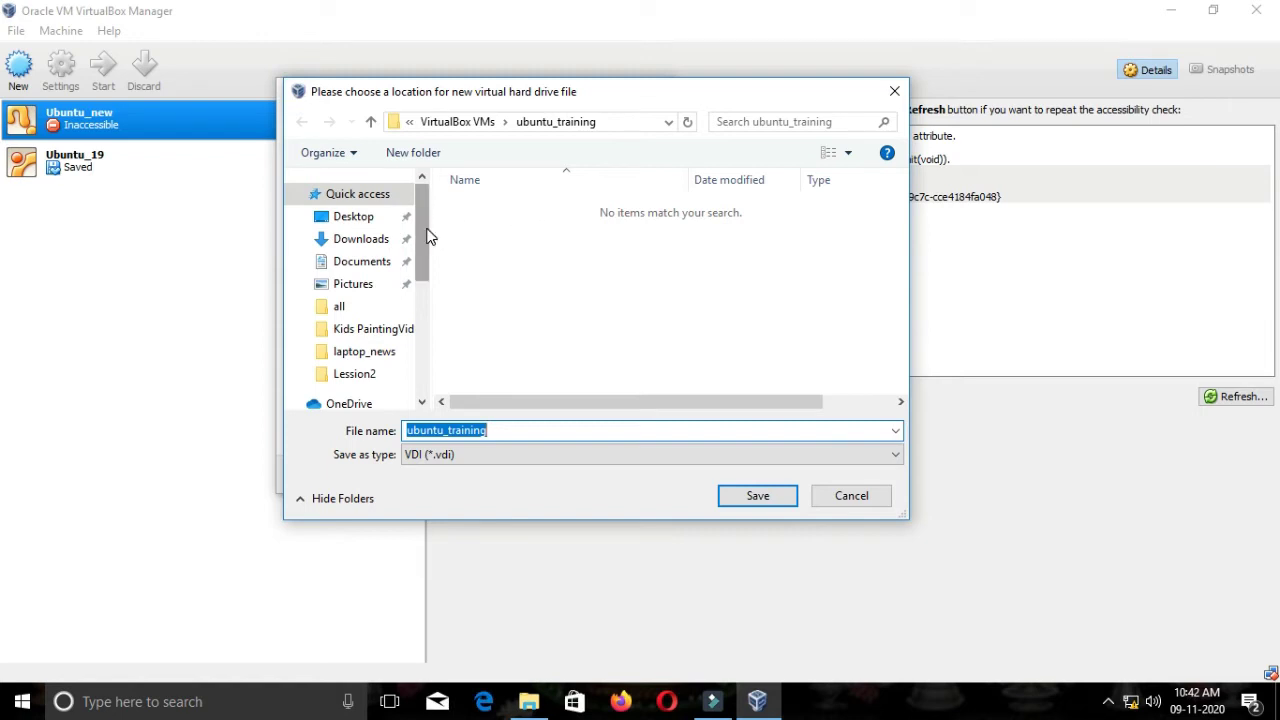
pyautogui.scroll(-5, 428, 234)
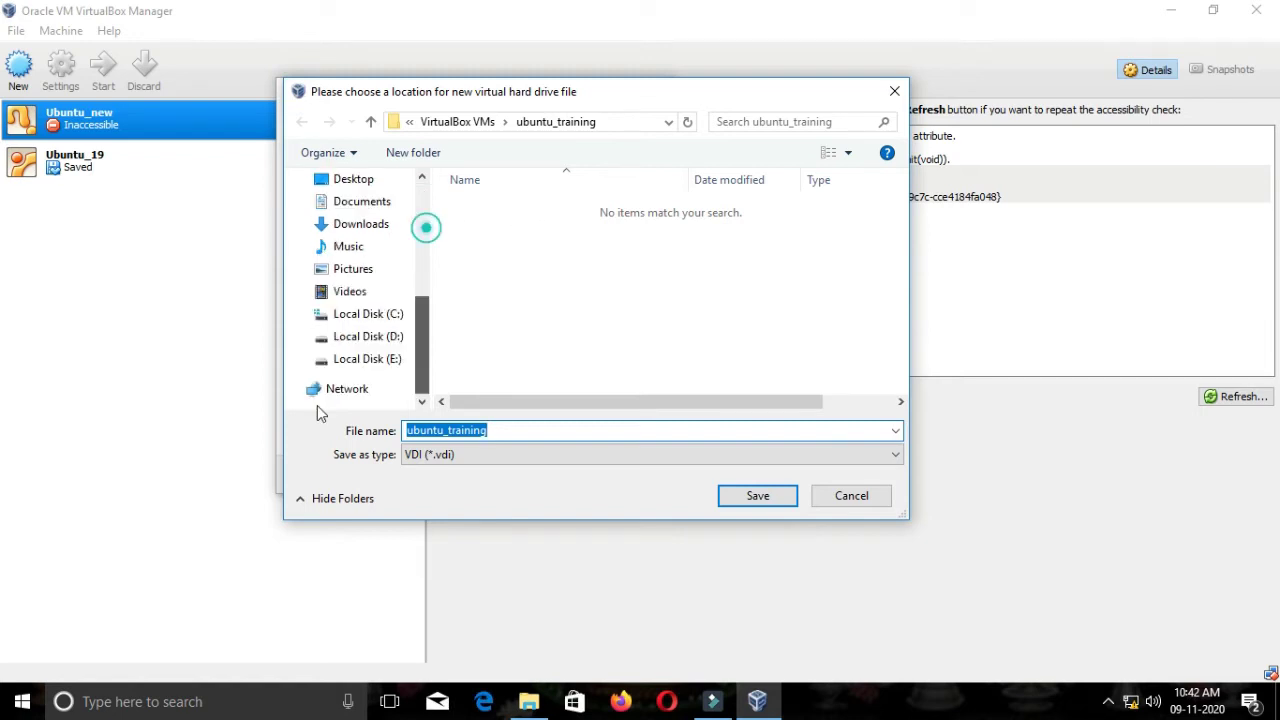
pyautogui.click(367, 359)
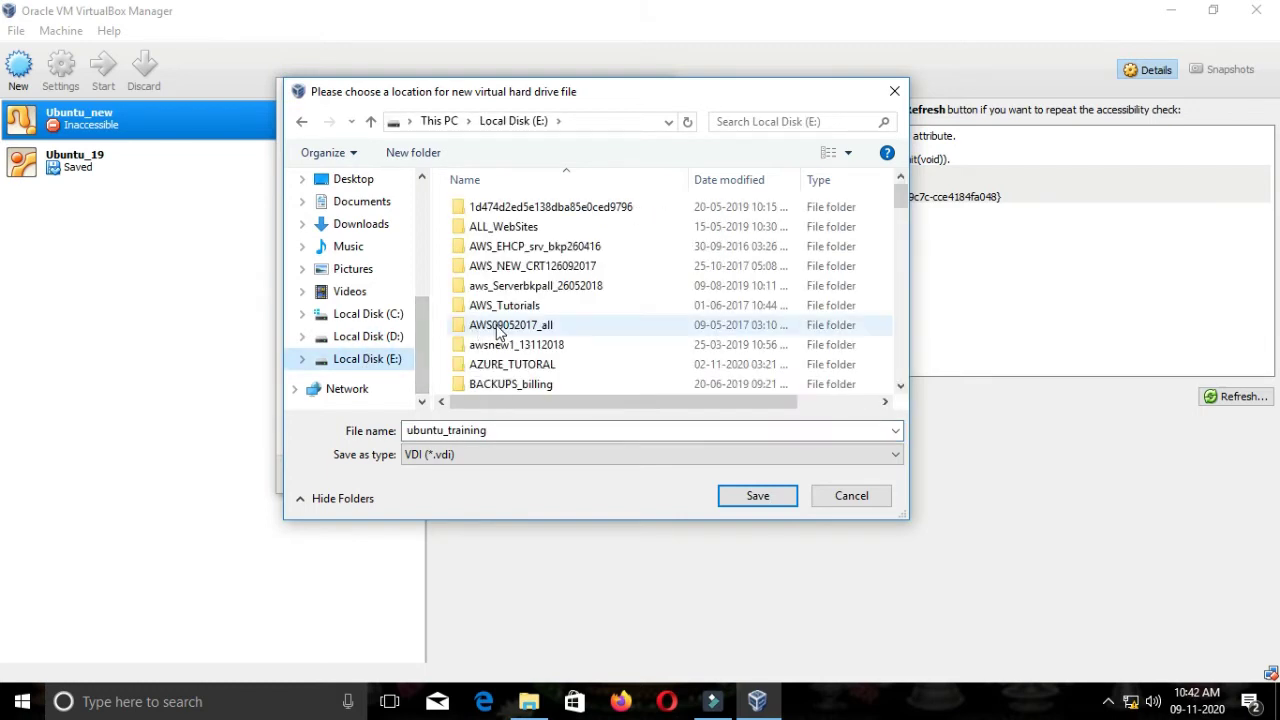
pyautogui.click(497, 327)
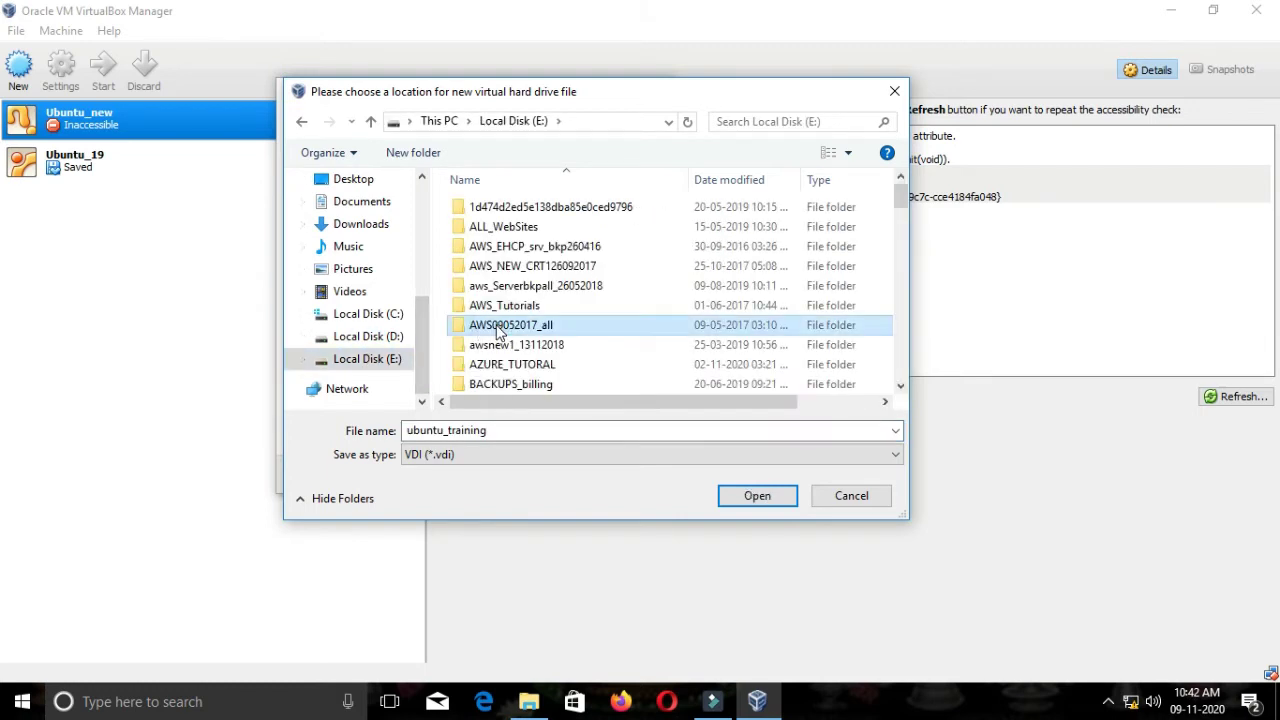
pyautogui.press('v')
pyautogui.press('m')
pyautogui.doubleClick(503, 267)
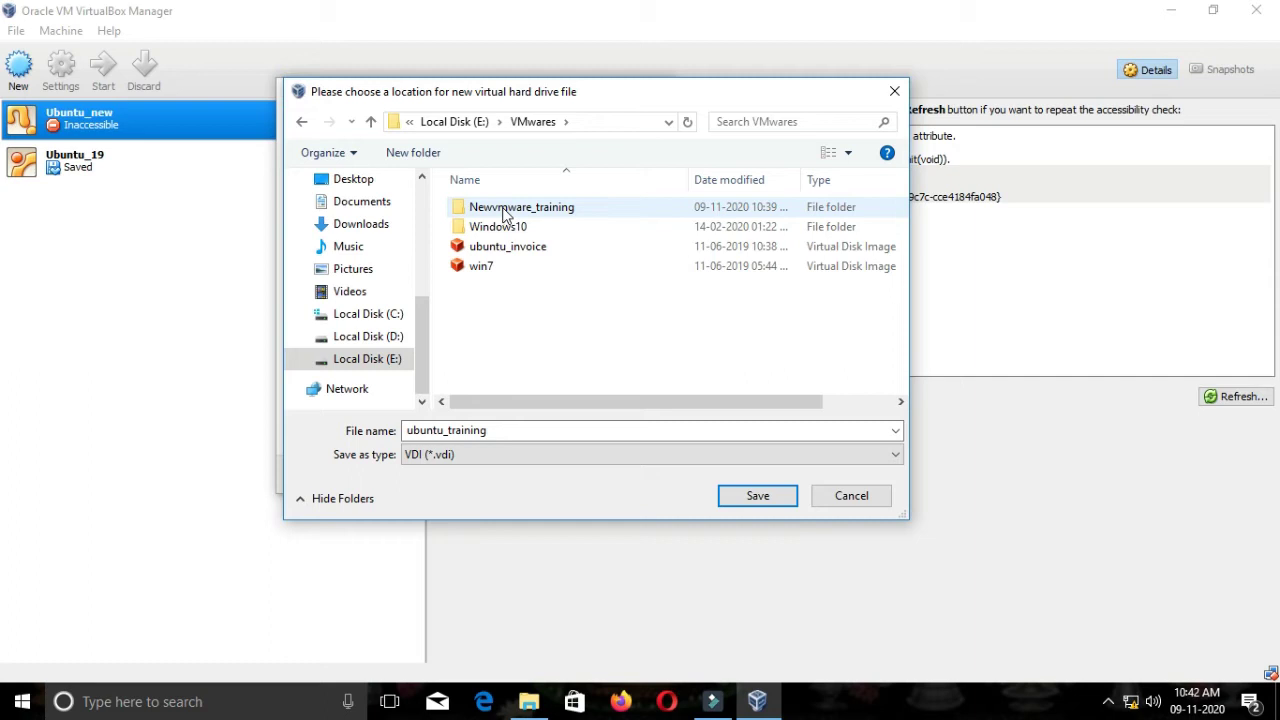
pyautogui.doubleClick(505, 208)
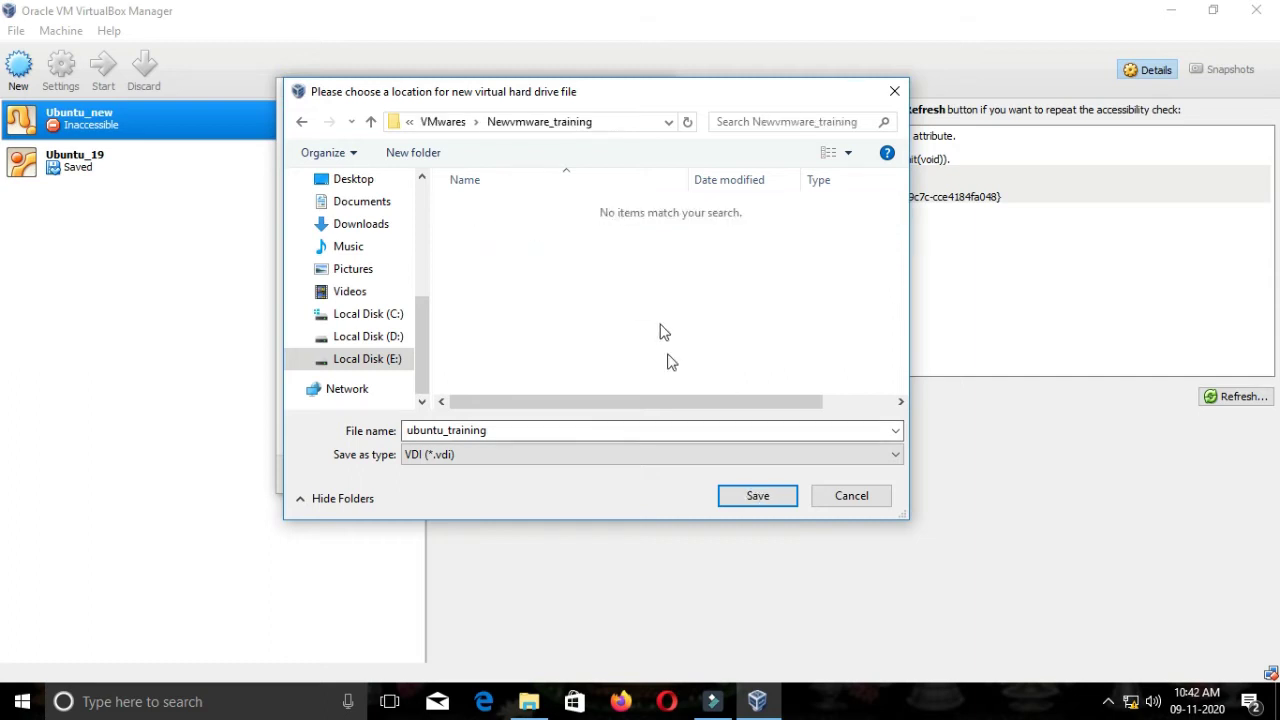
pyautogui.moveTo(647, 97); pyautogui.dragTo(497, 66)
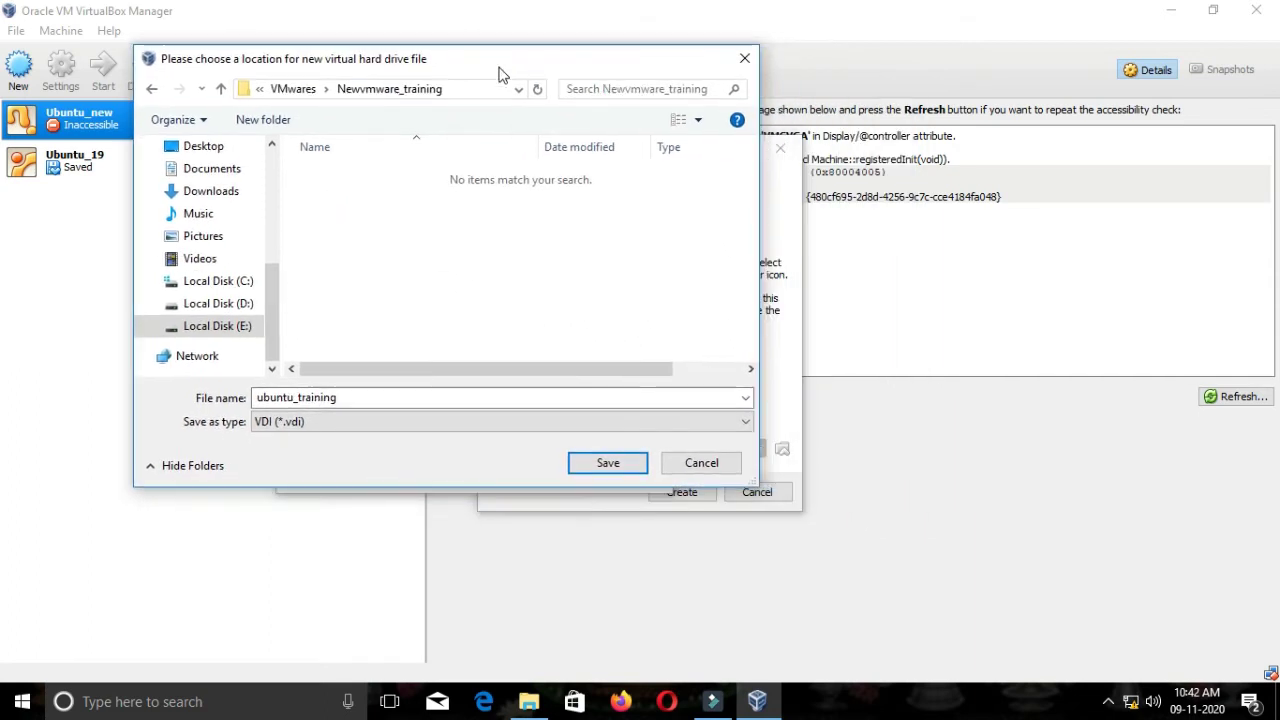
pyautogui.click(607, 463)
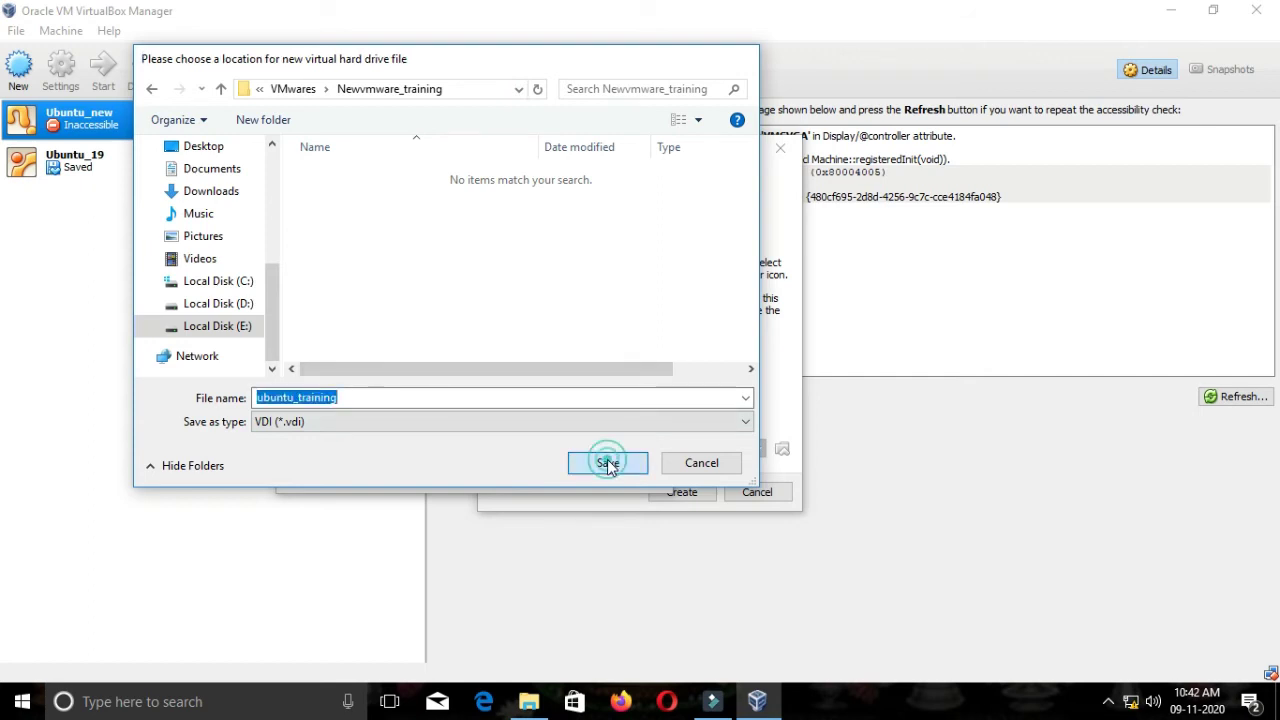
pyautogui.click(573, 471)
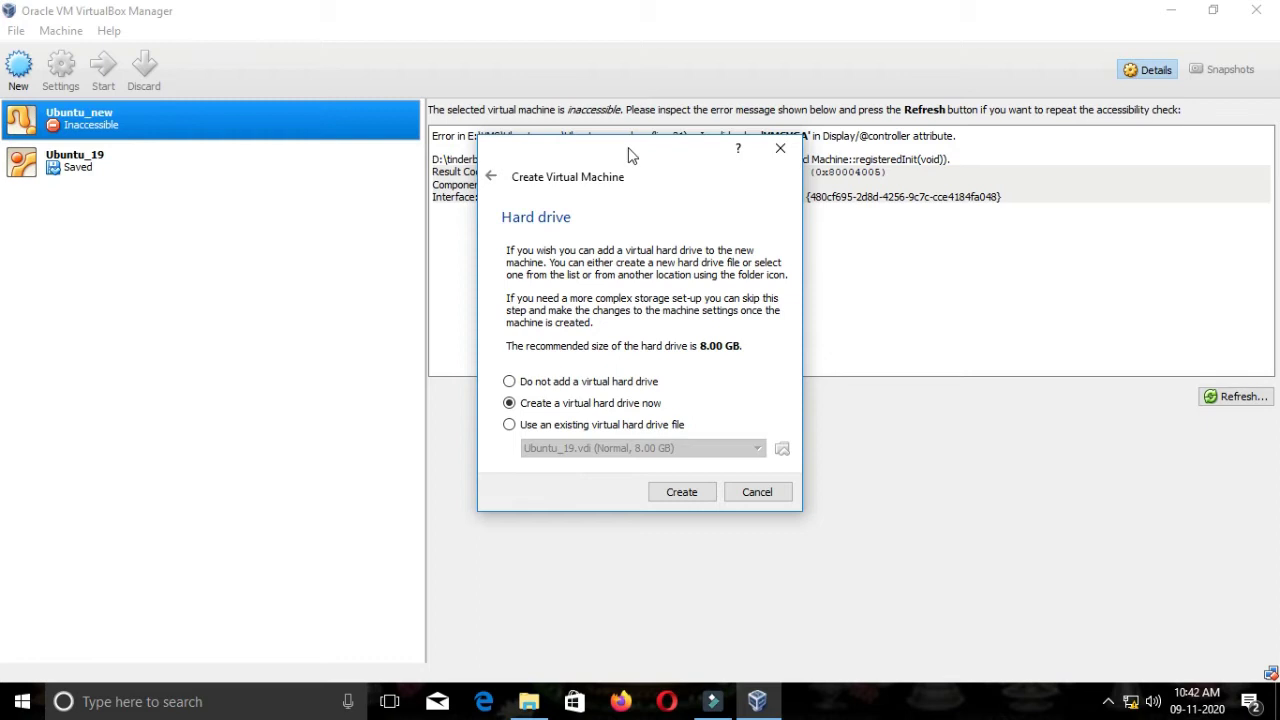
# Finish the wizard to create the ubuntu_training VM
pyautogui.click(628, 148)
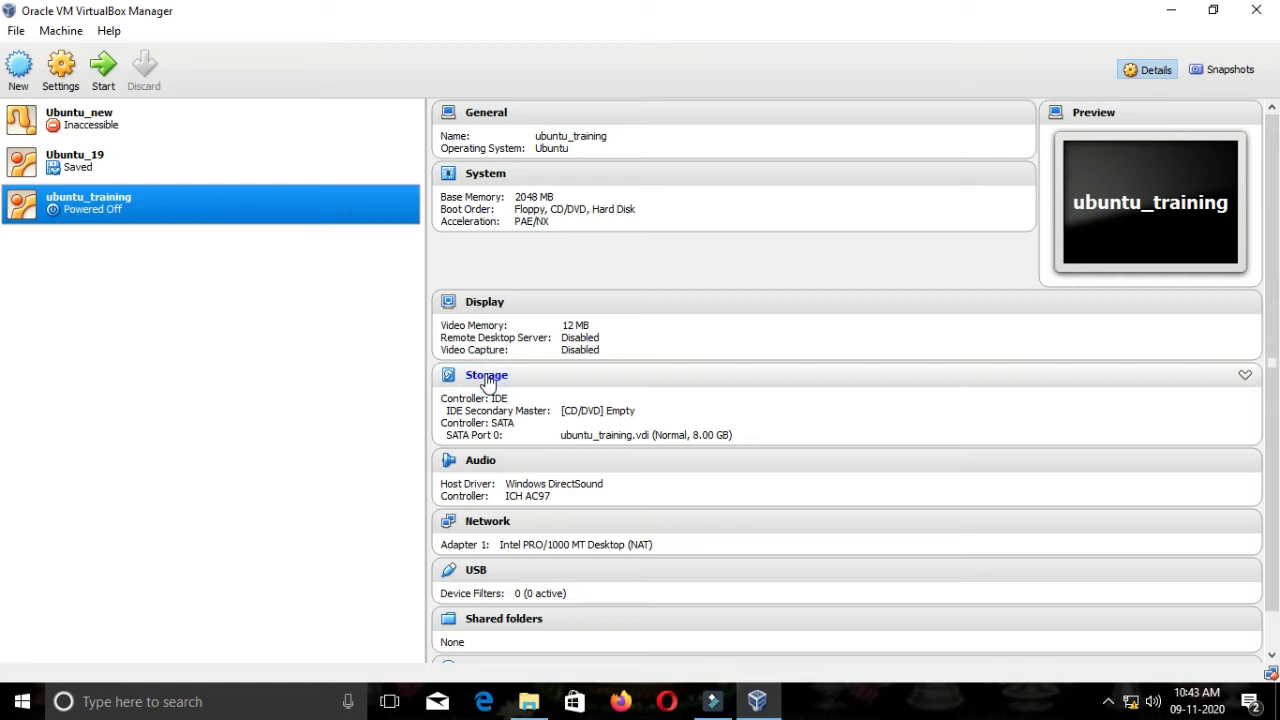
# In ubuntu_training's Storage settings, select the empty CD/DVD drive and browse for a disk image file
pyautogui.click(487, 377)
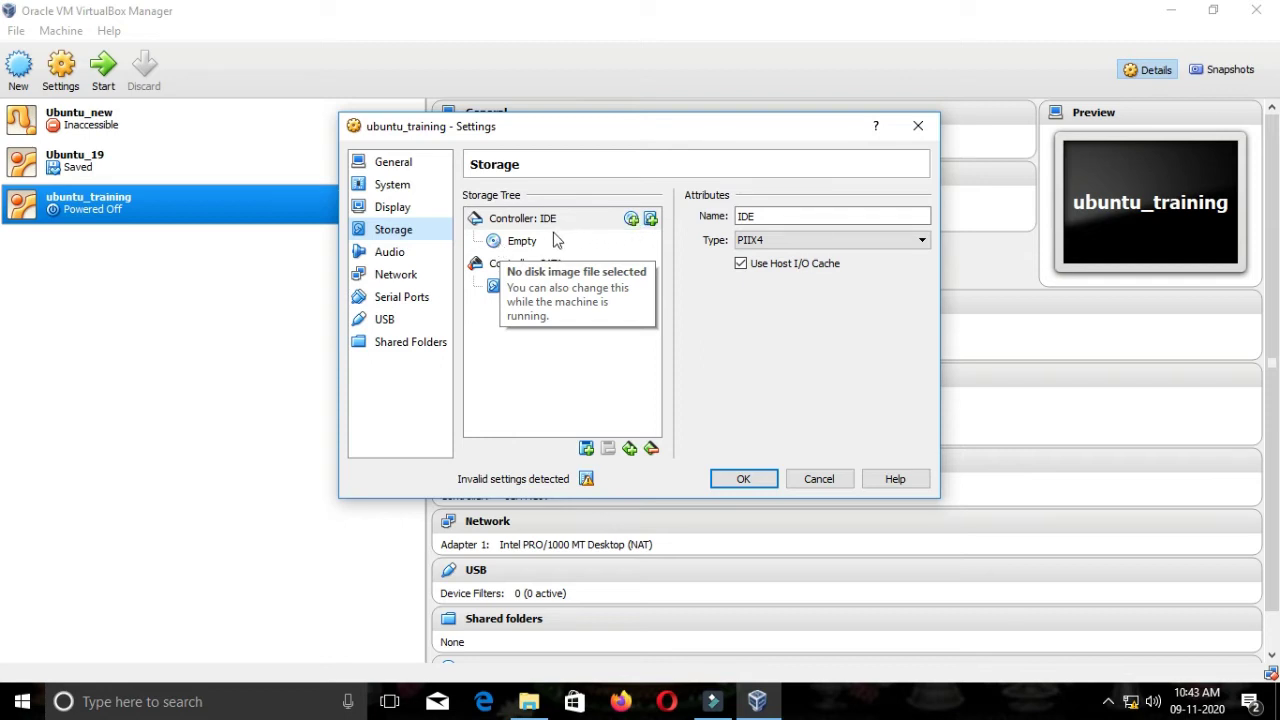
pyautogui.click(536, 244)
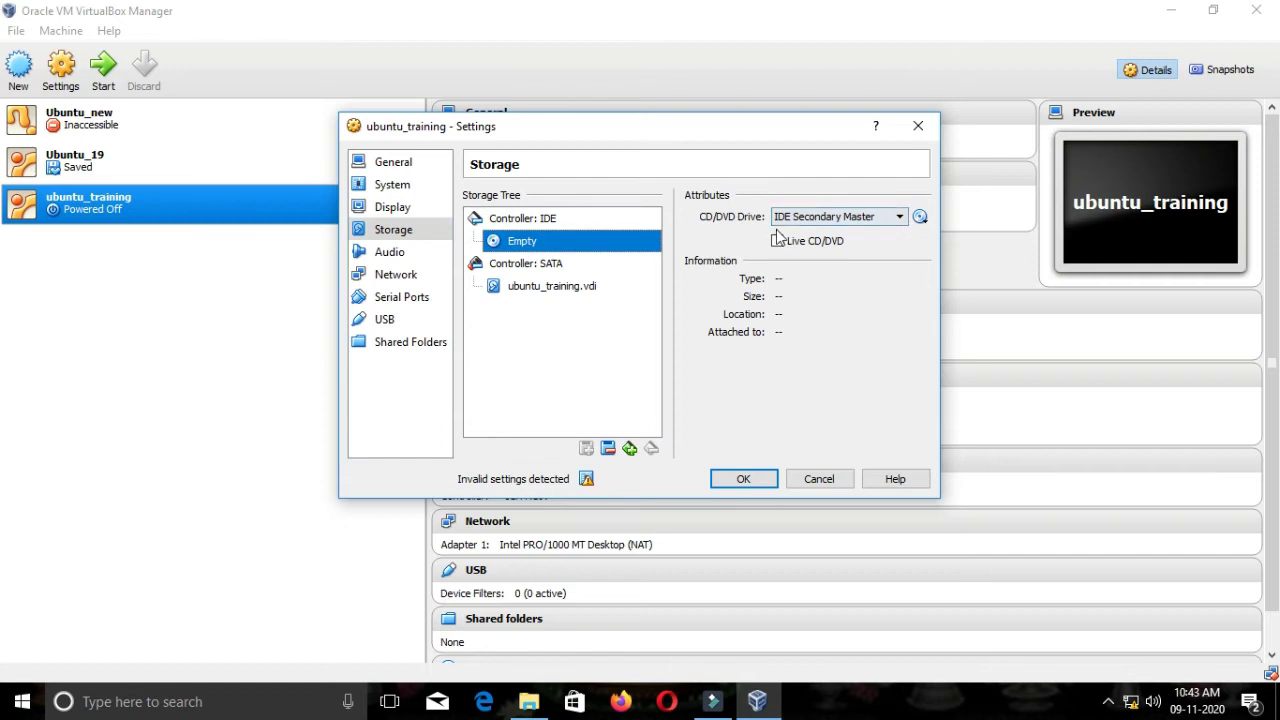
pyautogui.click(921, 218)
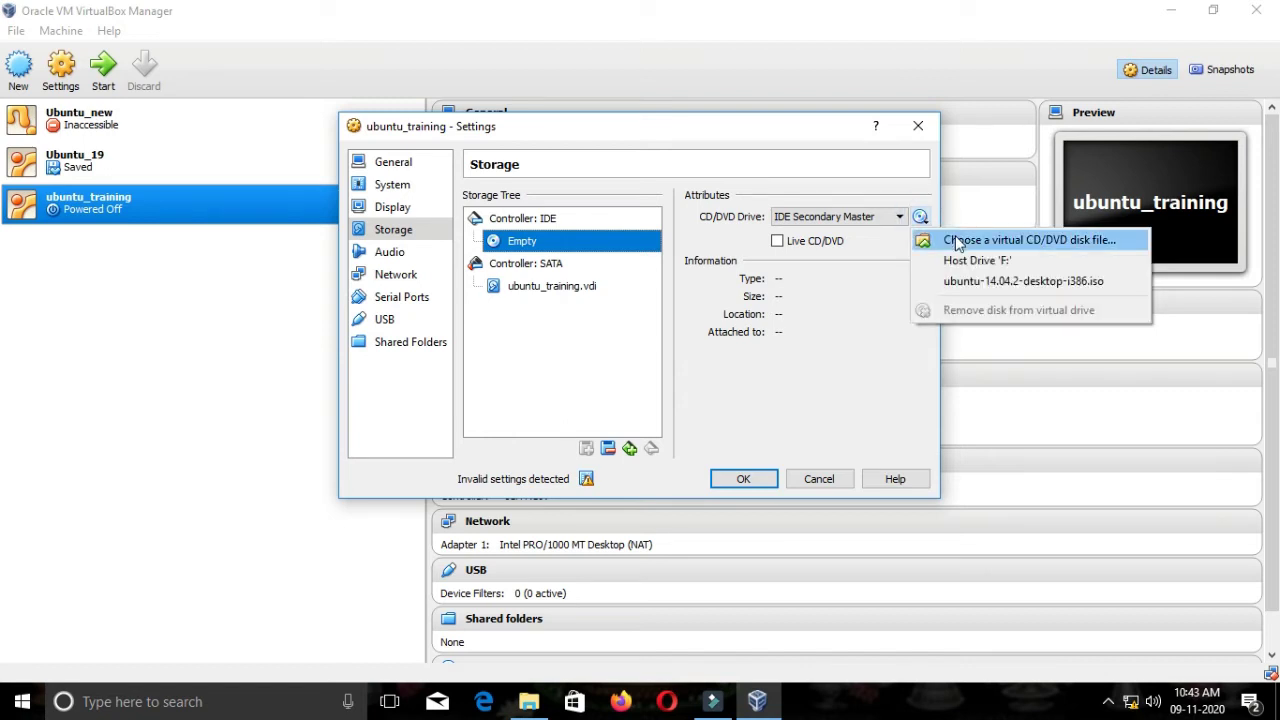
pyautogui.click(958, 244)
pyautogui.moveTo(626, 150); pyautogui.dragTo(428, 66)
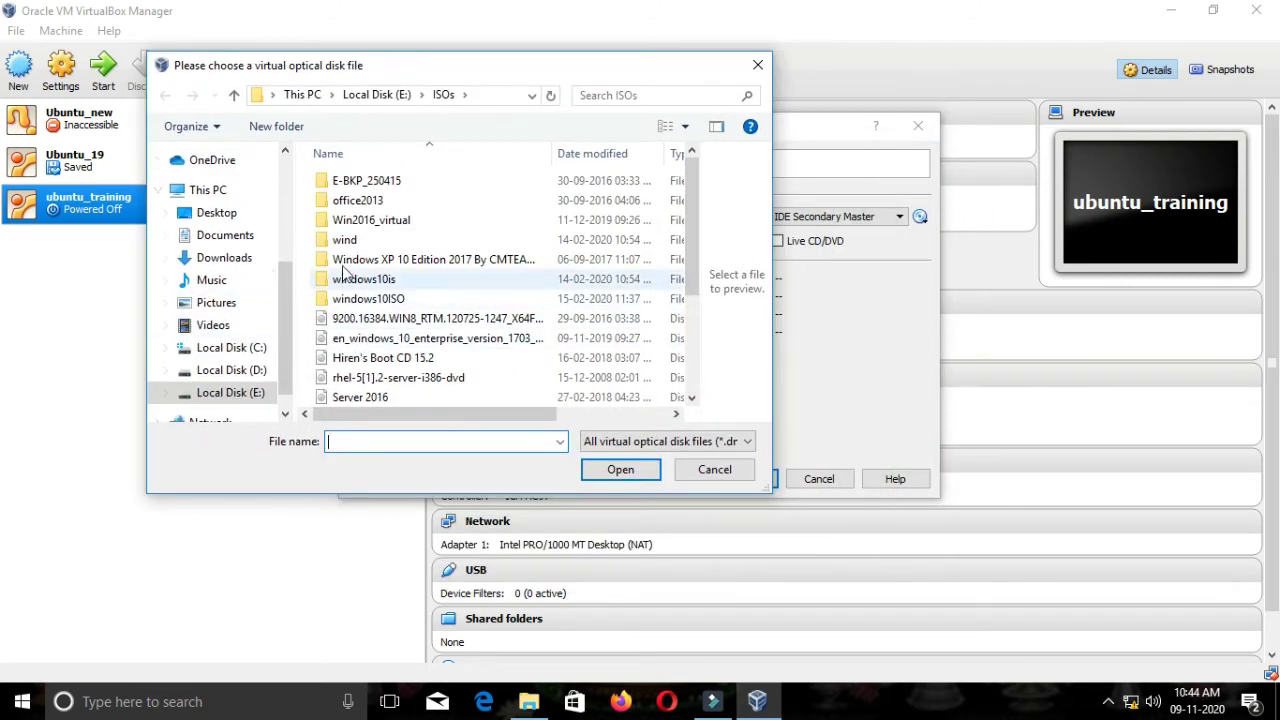
# Attach ubuntu-14.04.2-desktop-i386.iso from E:\ISOs to the optical drive
pyautogui.click(230, 394)
pyautogui.press('i')
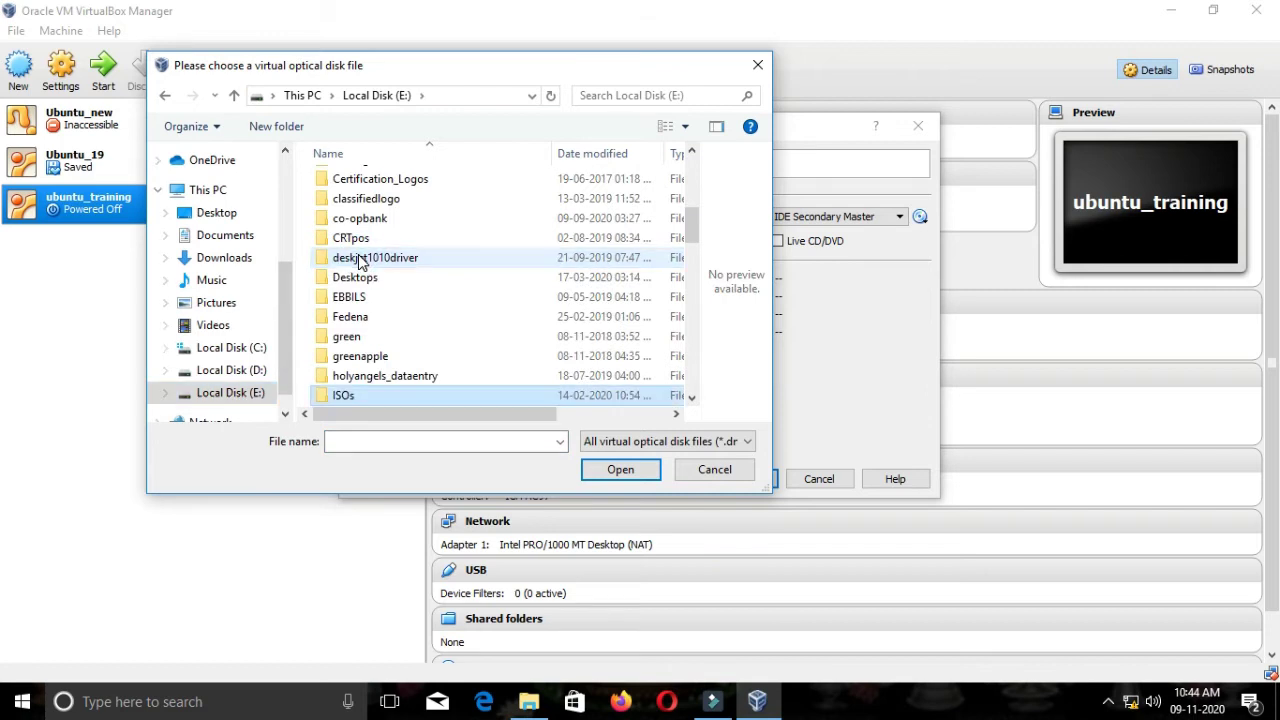
pyautogui.doubleClick(340, 396)
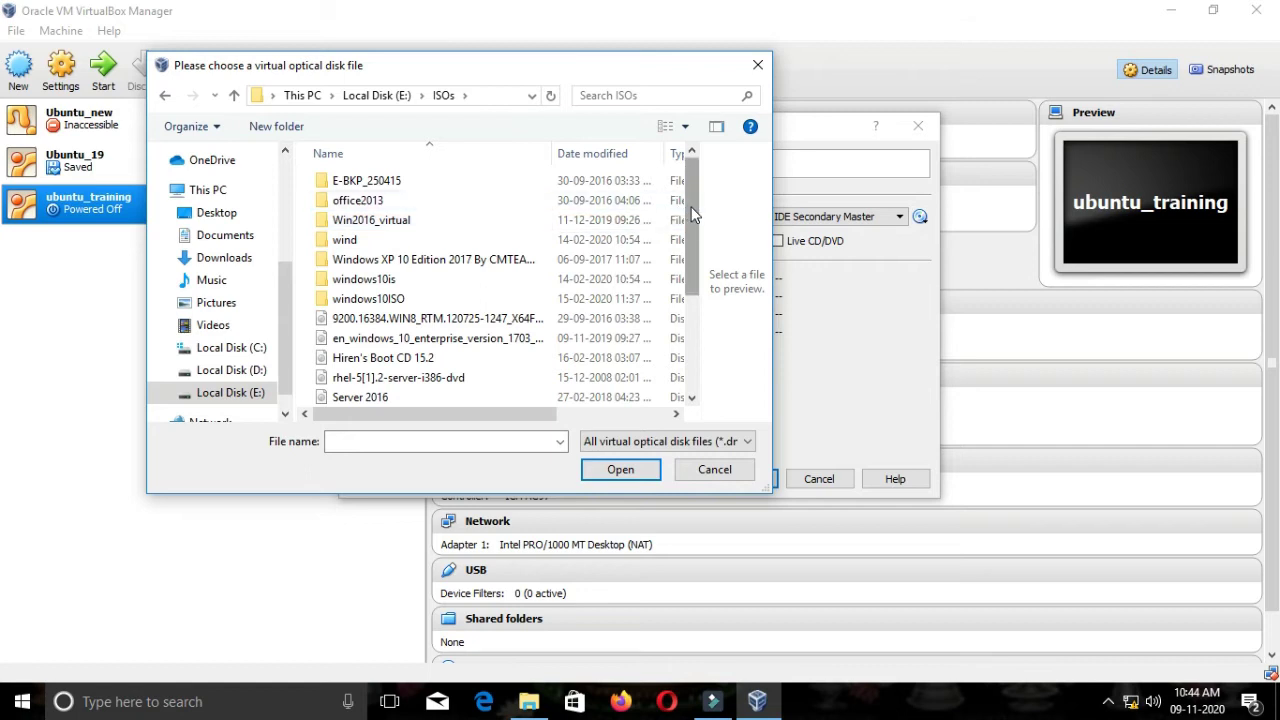
pyautogui.moveTo(691, 210); pyautogui.dragTo(683, 302)
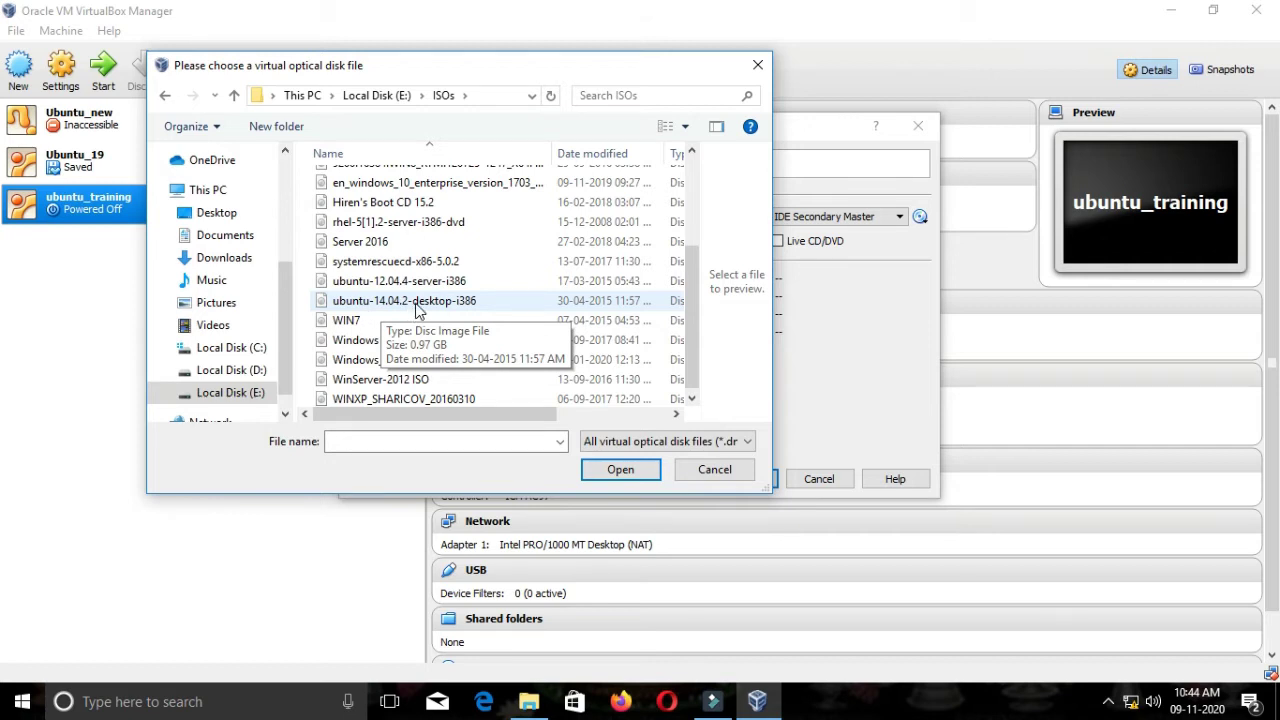
pyautogui.doubleClick(415, 303)
pyautogui.moveTo(656, 136); pyautogui.dragTo(470, 114)
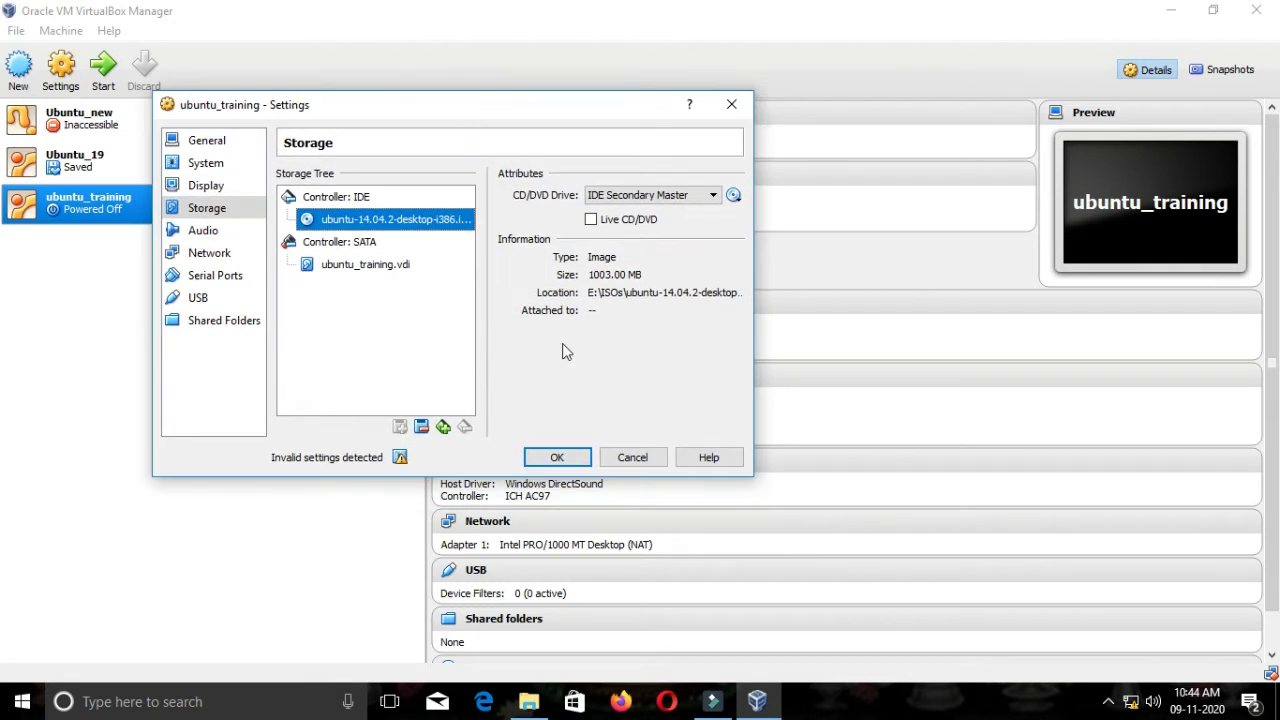
# Save the Storage settings with the Ubuntu 14.04.2 ISO attached, then start ubuntu_training
pyautogui.click(556, 457)
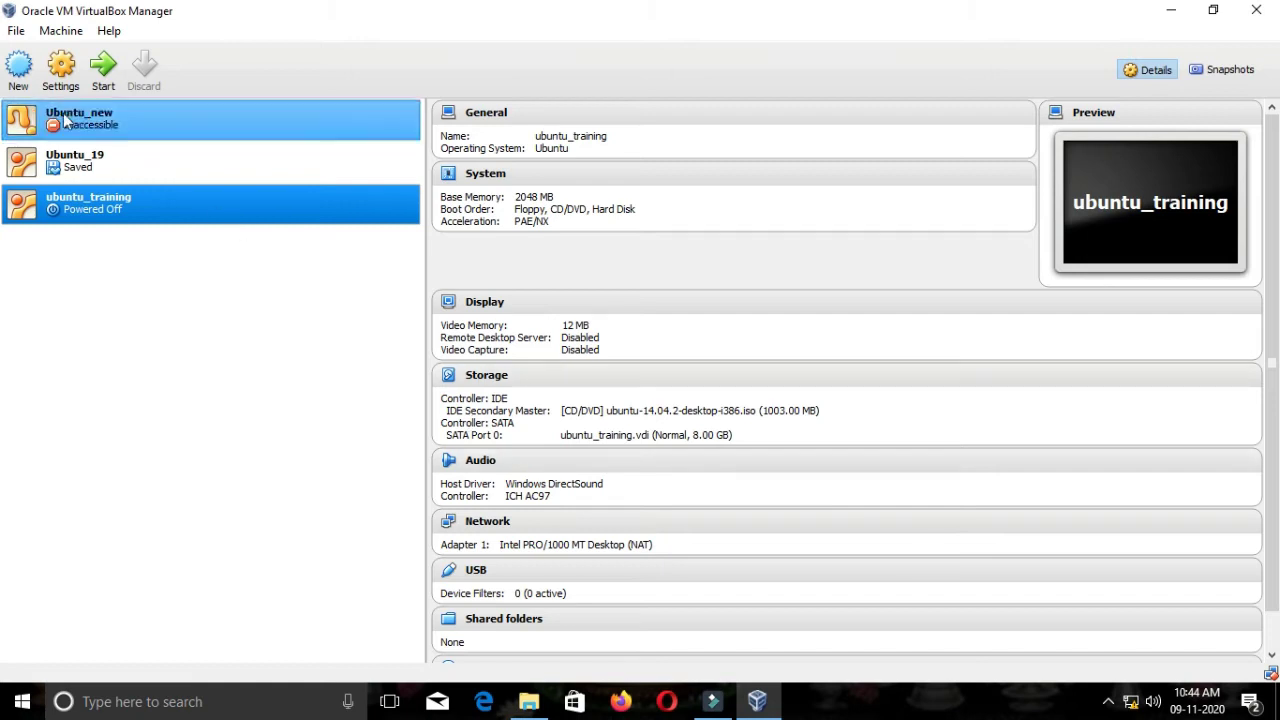
pyautogui.click(104, 68)
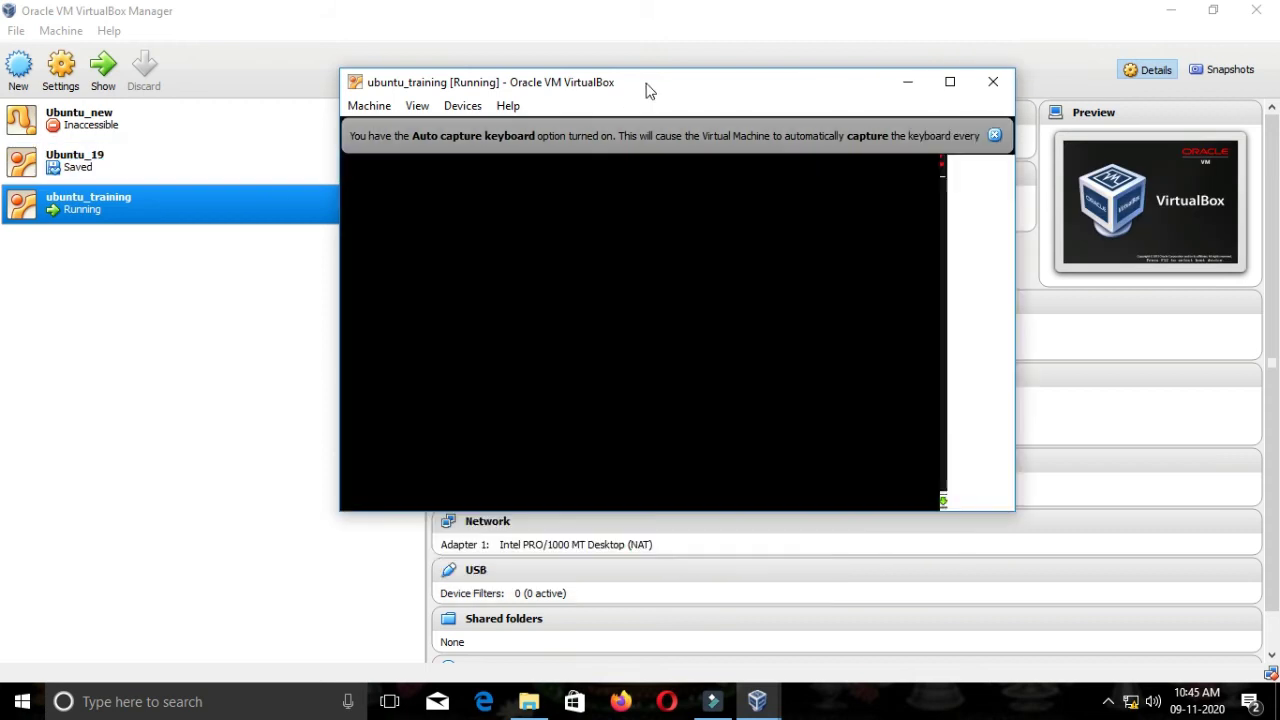
# Maximize, restore and reposition the ubuntu_training VM window
pyautogui.doubleClick(652, 86)
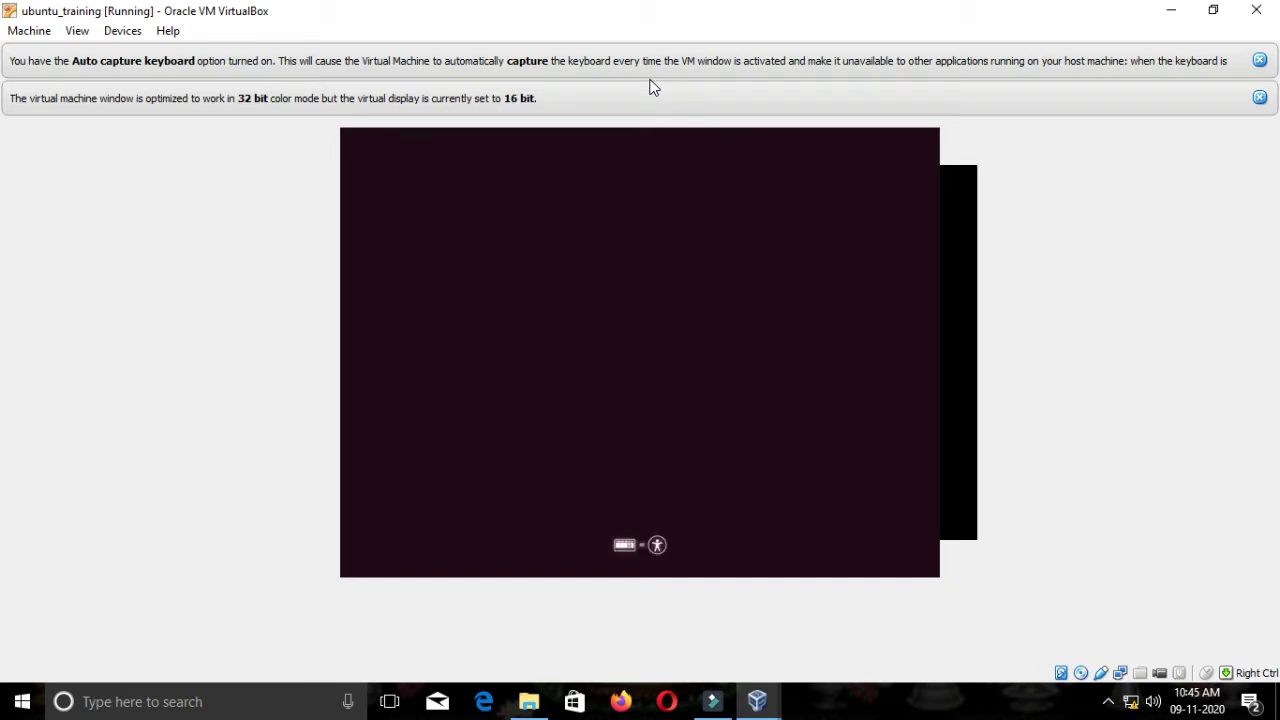
pyautogui.doubleClick(691, 22)
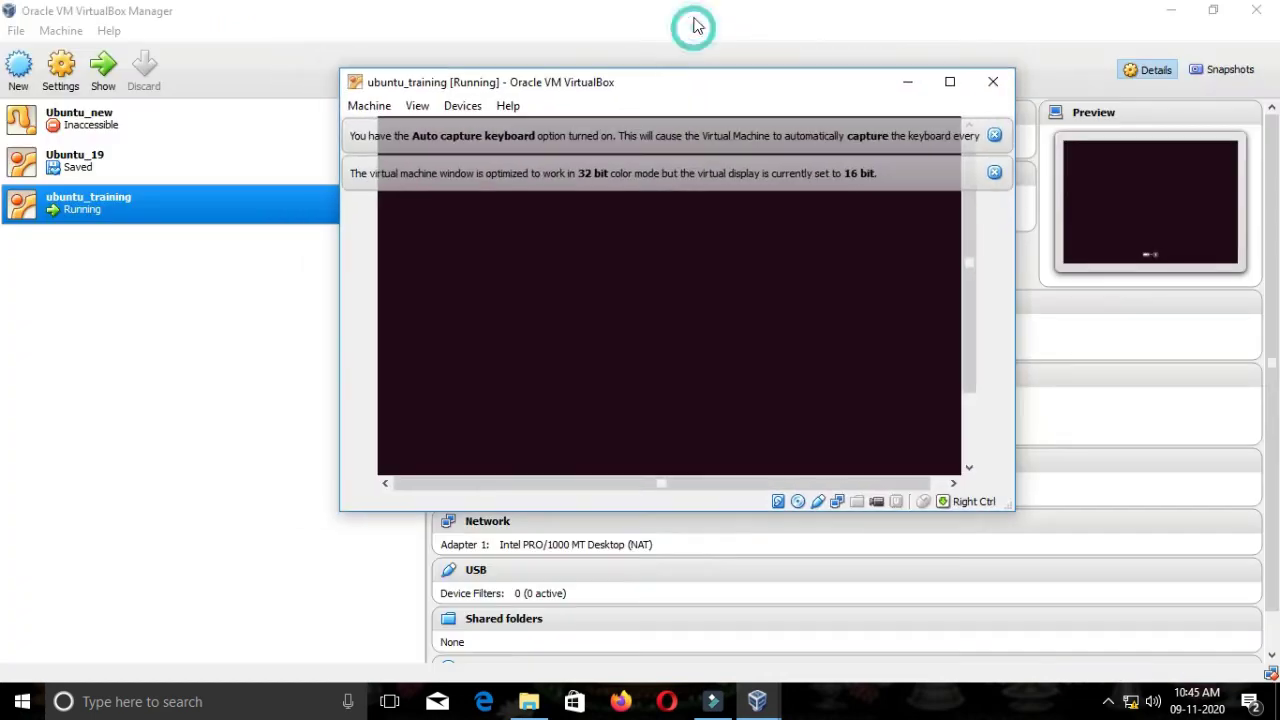
pyautogui.click(638, 92)
pyautogui.moveTo(448, 50); pyautogui.dragTo(447, 39)
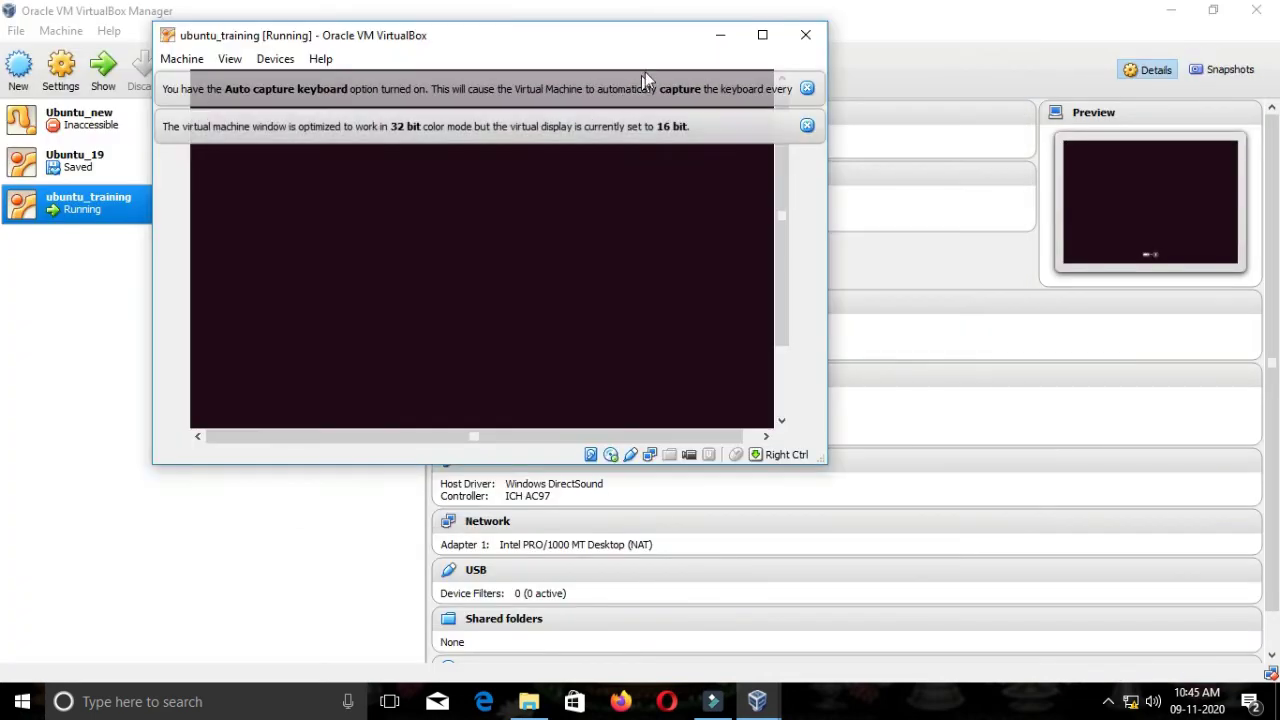
# Dismiss the 32-bit colour and auto-capture keyboard notices, capture the keyboard, and maximize the VM window
pyautogui.click(805, 125)
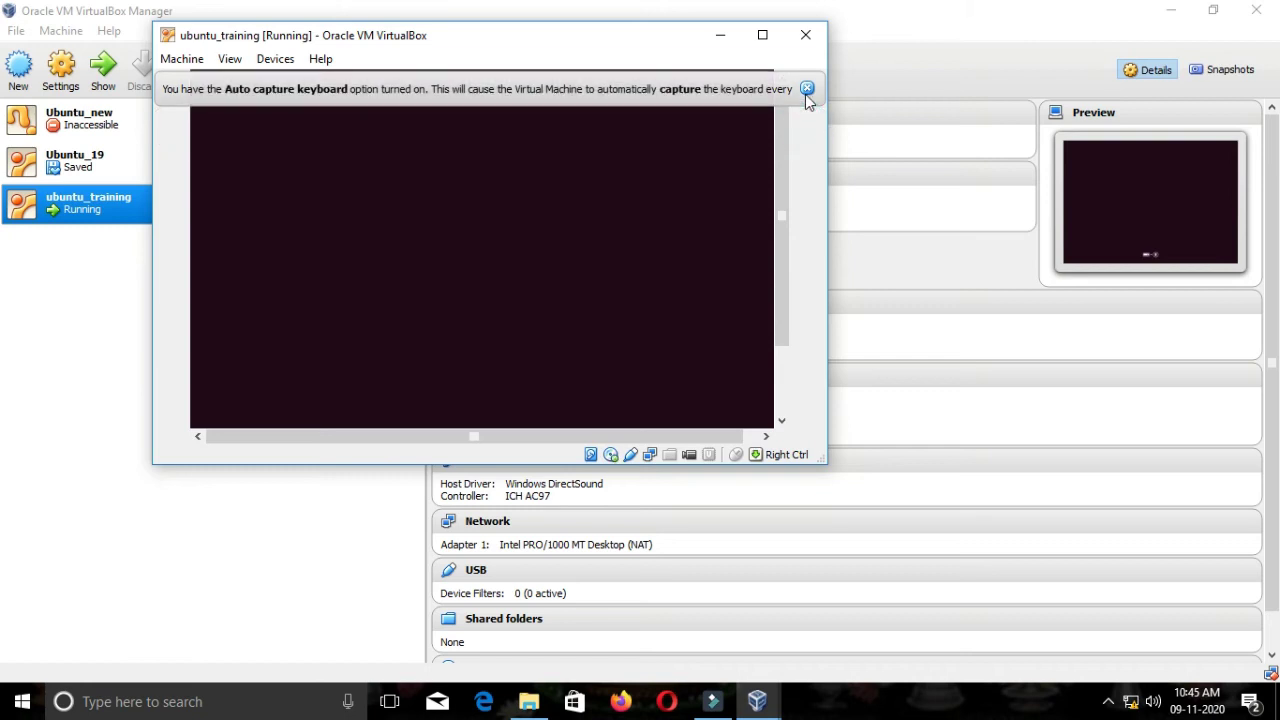
pyautogui.click(807, 88)
pyautogui.click(577, 254)
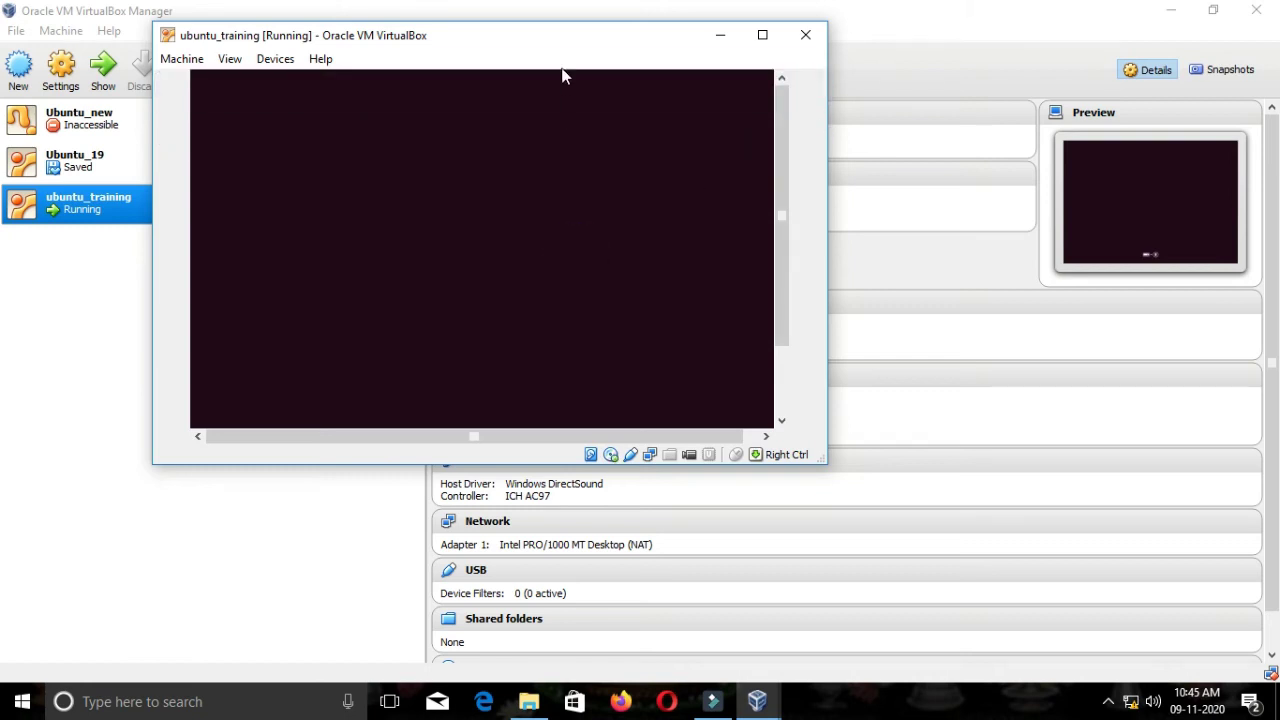
pyautogui.click(452, 367)
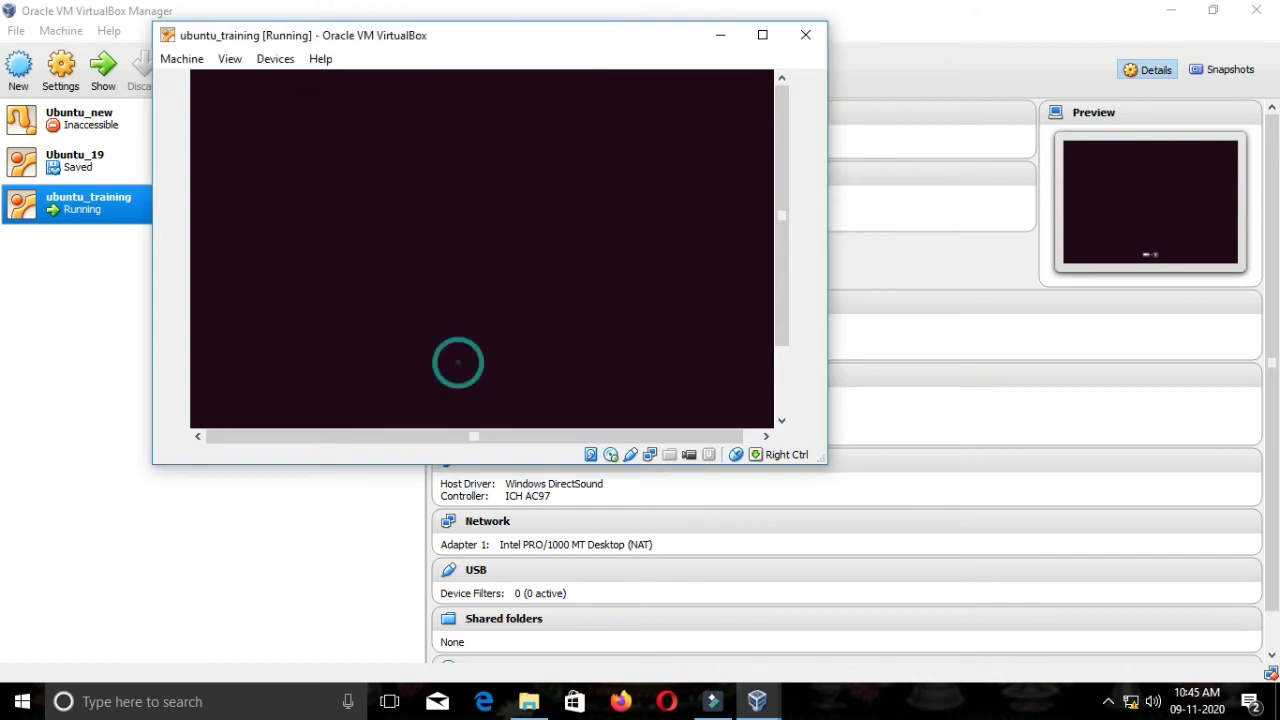
pyautogui.click(502, 50)
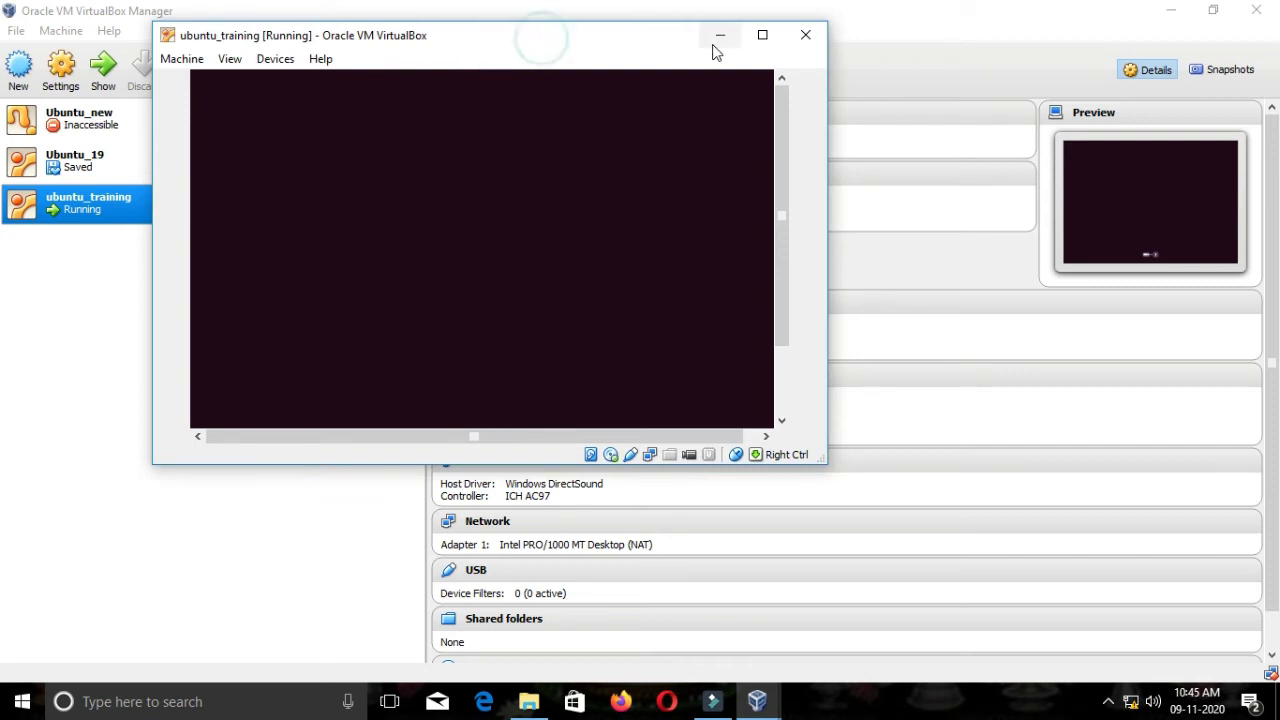
pyautogui.click(763, 36)
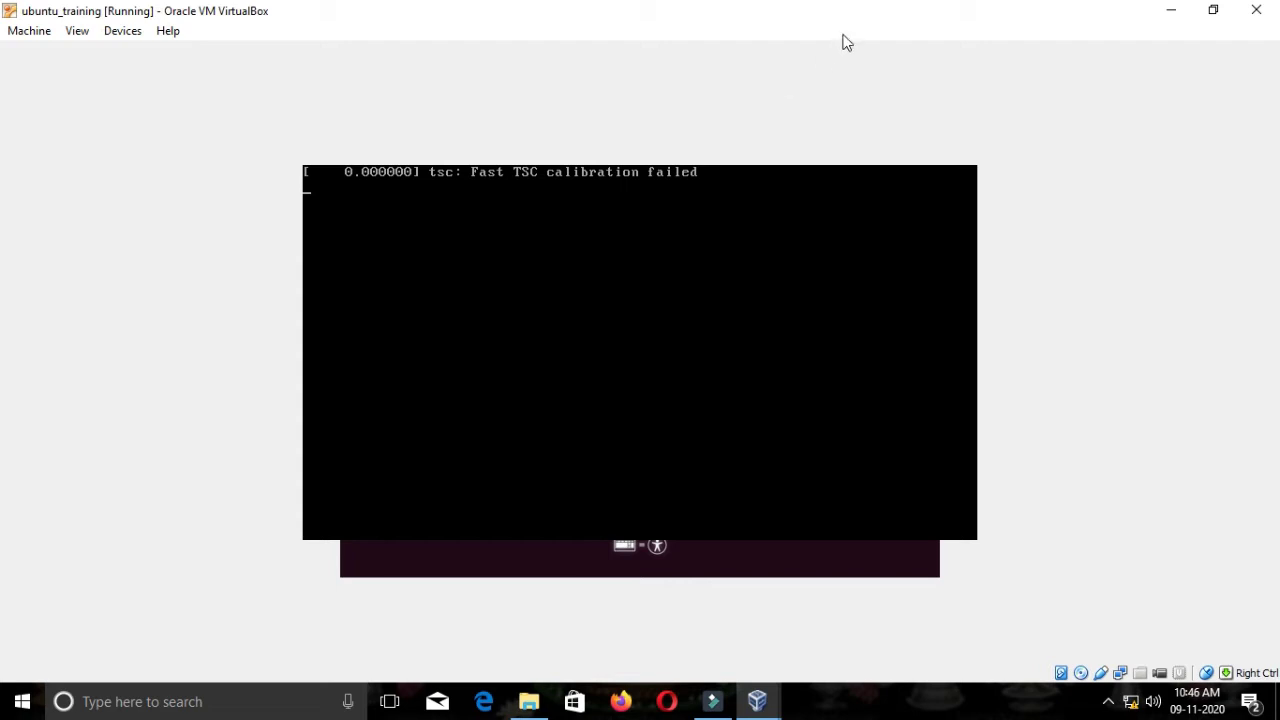
pyautogui.doubleClick(905, 12)
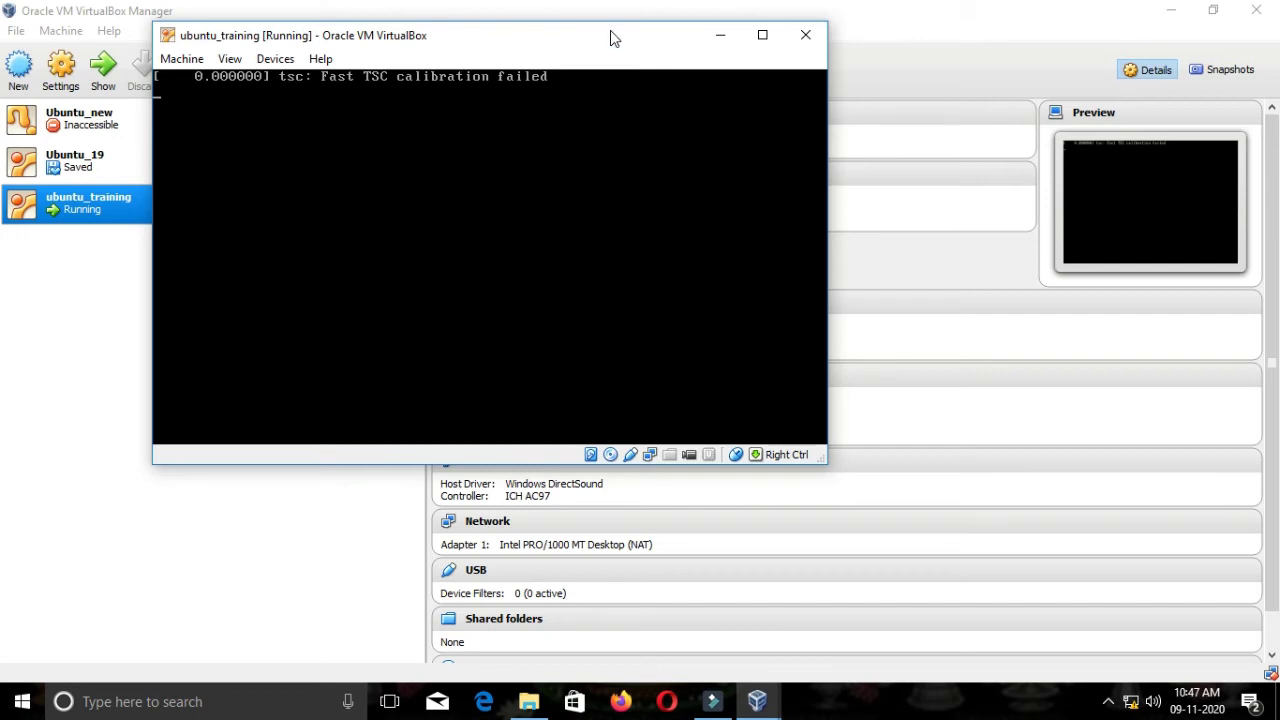
pyautogui.click(763, 37)
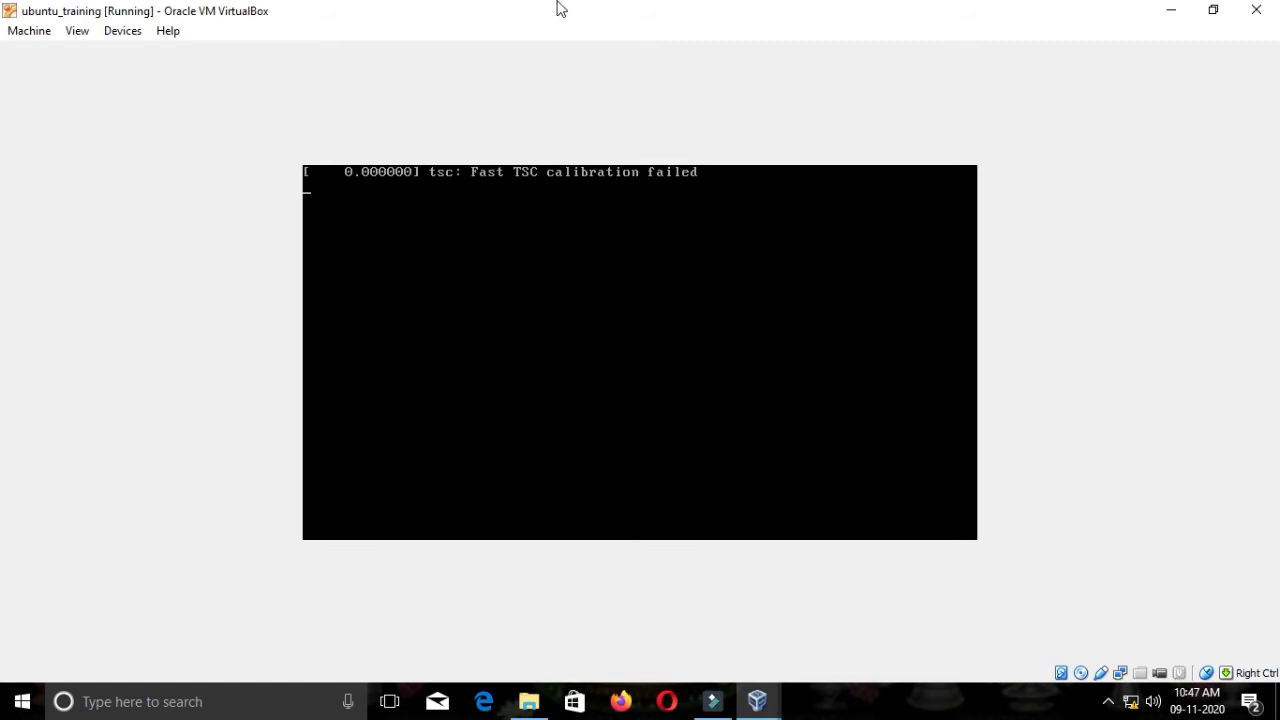
pyautogui.click(483, 254)
# Choose an option from the screen recorder's menu in the hidden tray icons while the VM boots
pyautogui.click(1110, 705)
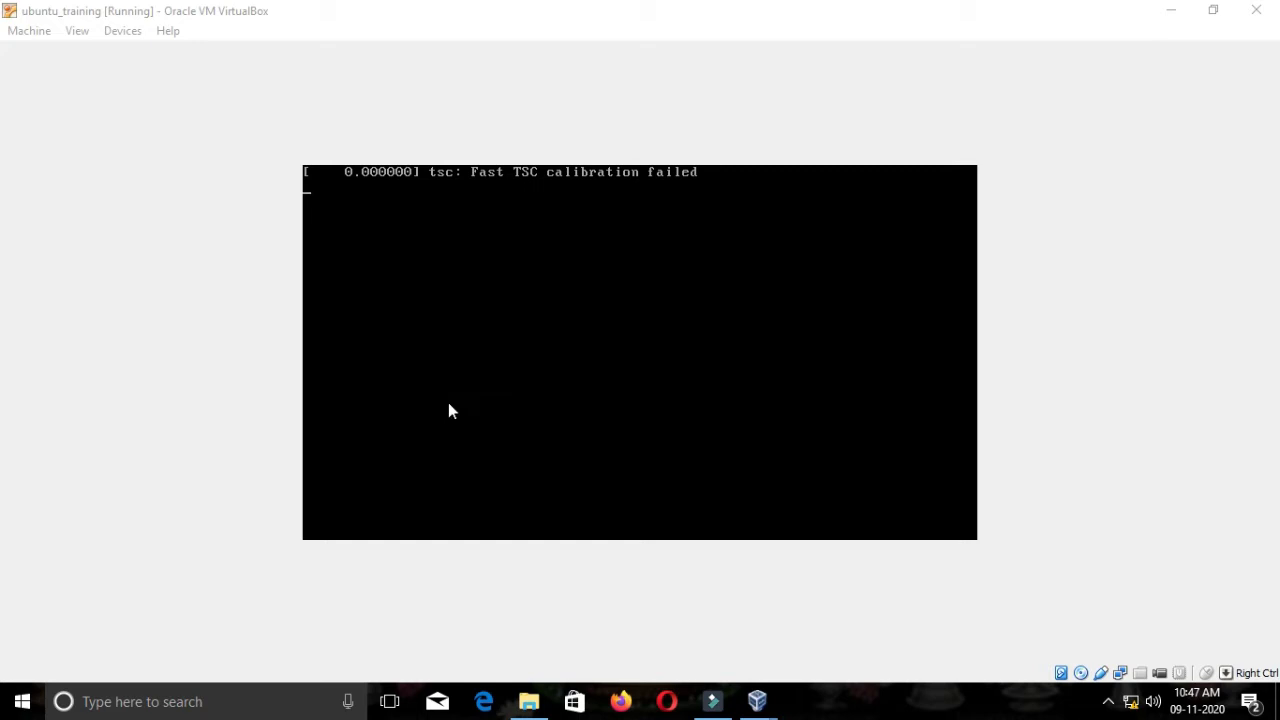
pyautogui.click(1110, 705)
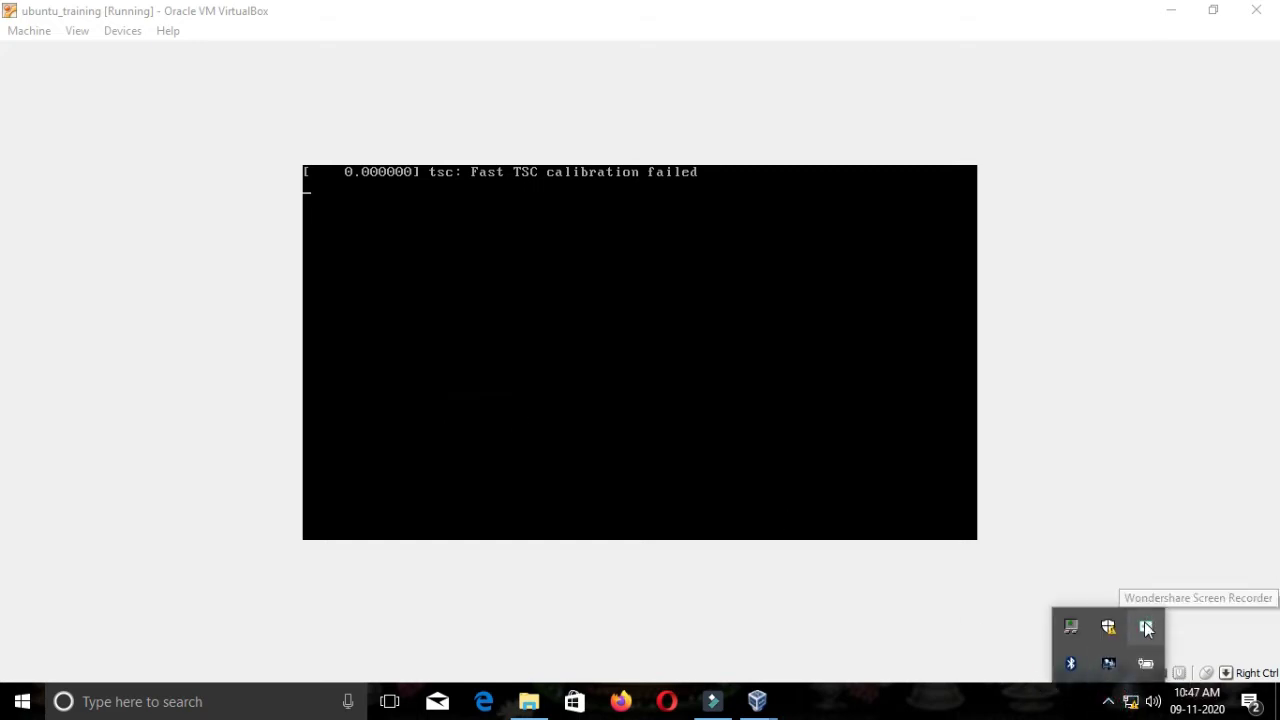
pyautogui.rightClick(1146, 627)
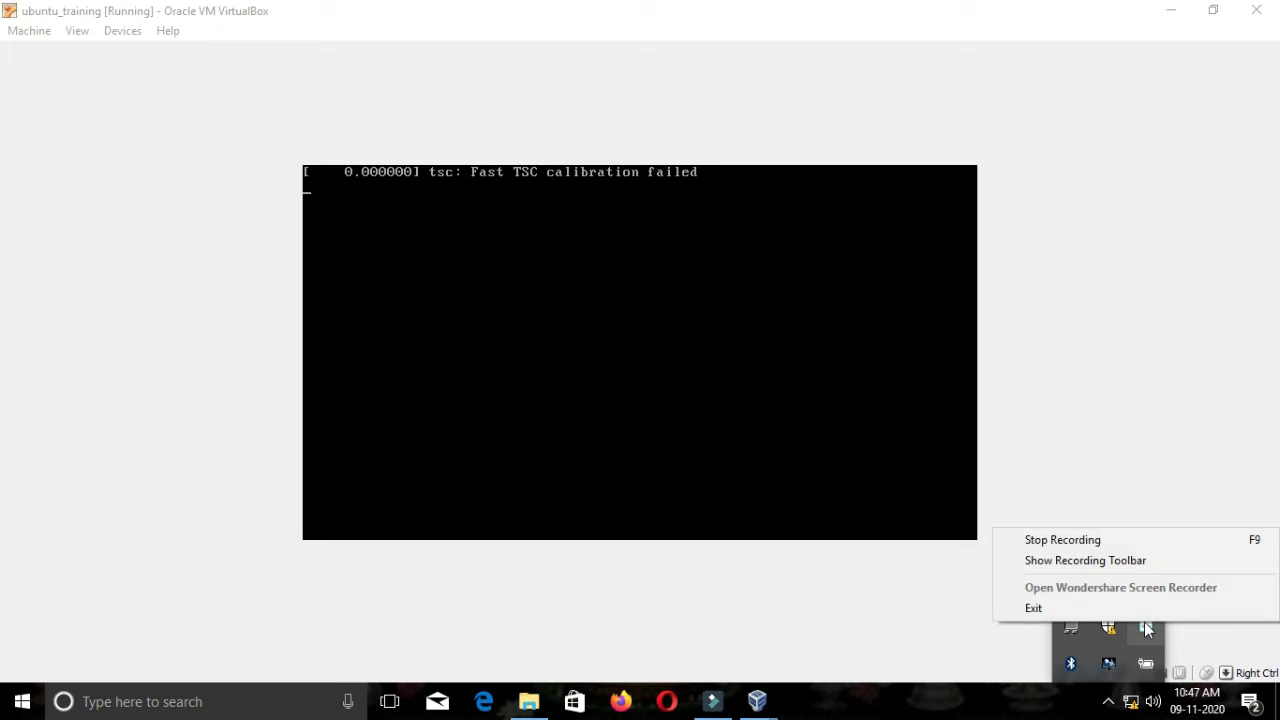
pyautogui.click(1083, 548)
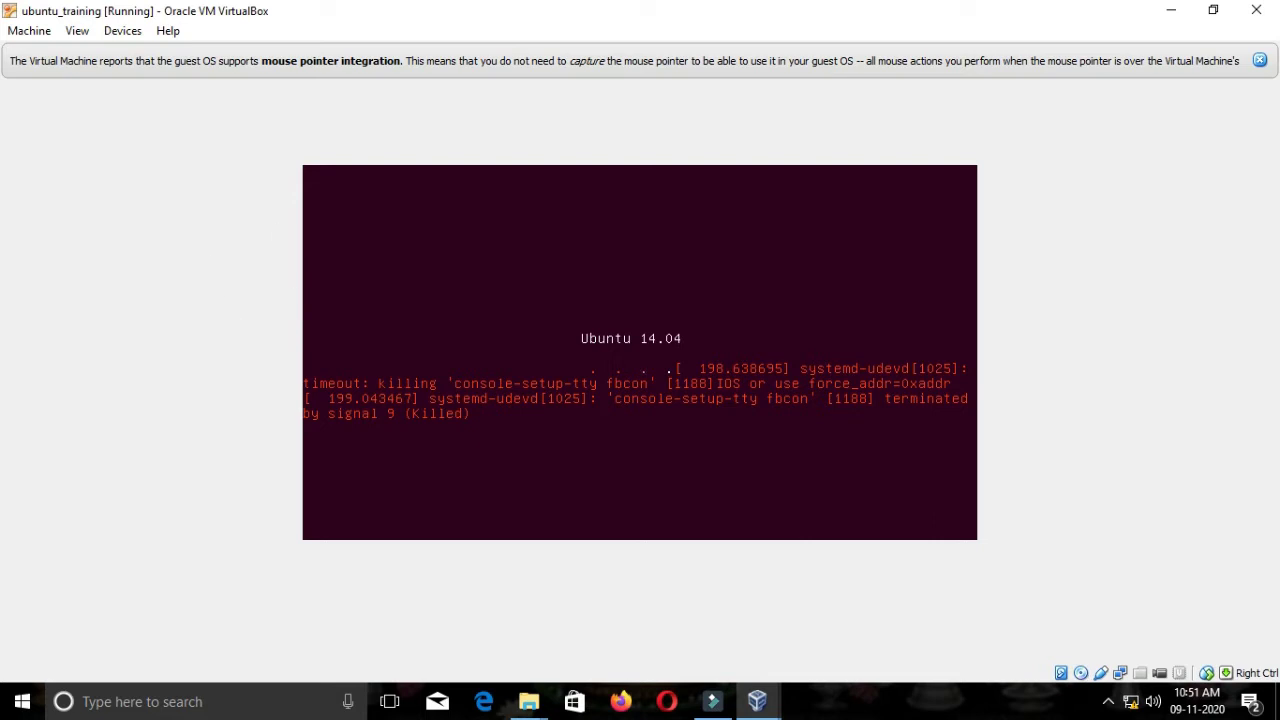
# Stop the Wondershare Screen Recorder recording from the hidden tray icons
pyautogui.click(439, 351)
pyautogui.click(1109, 704)
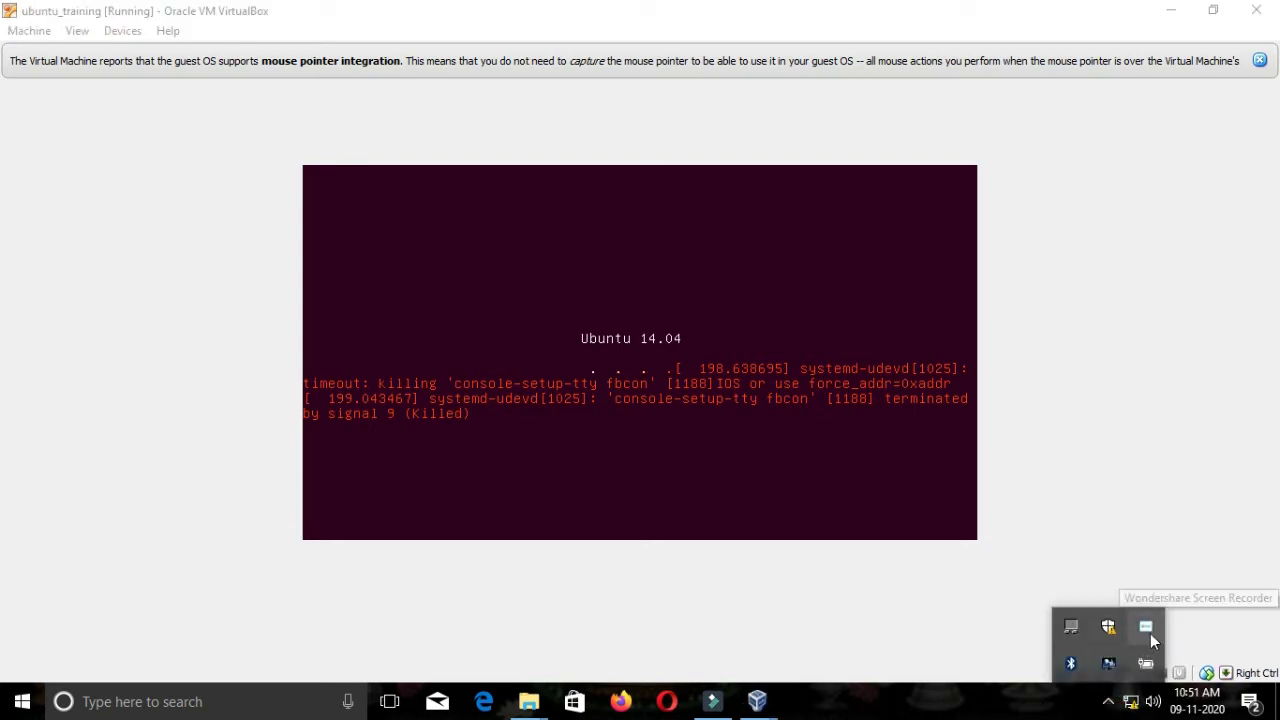
pyautogui.rightClick(1150, 635)
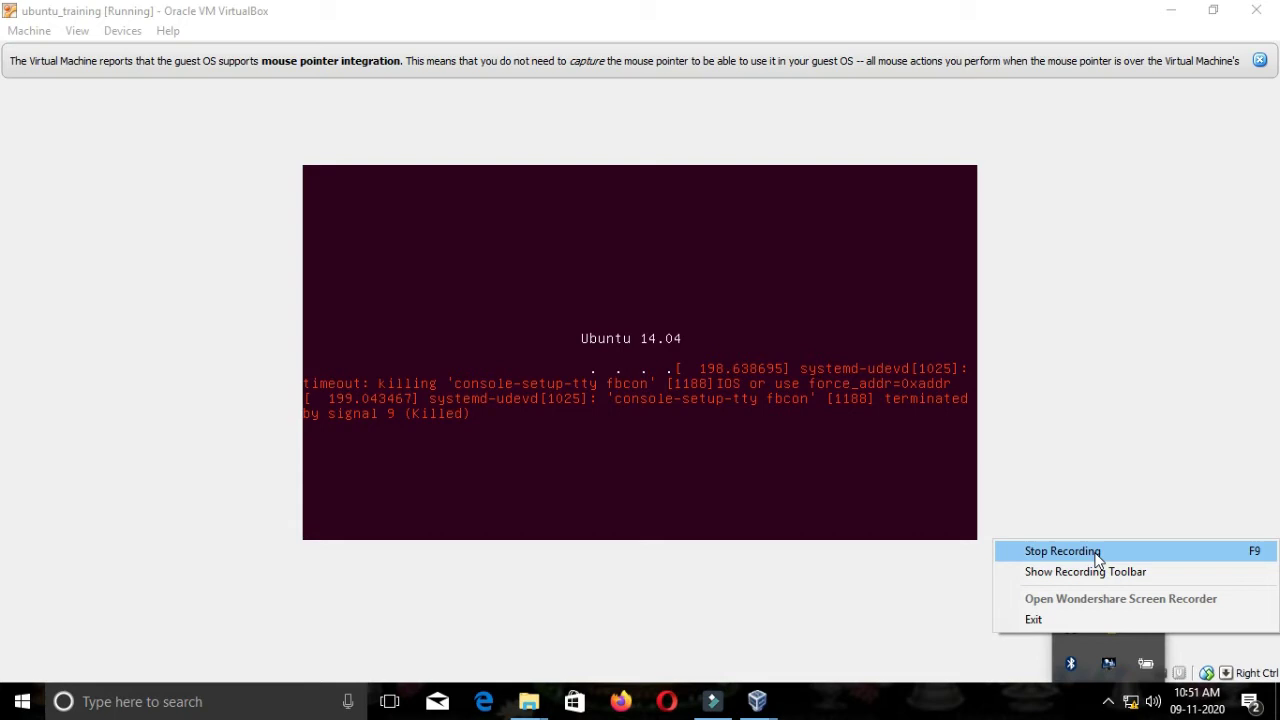
pyautogui.click(1096, 553)
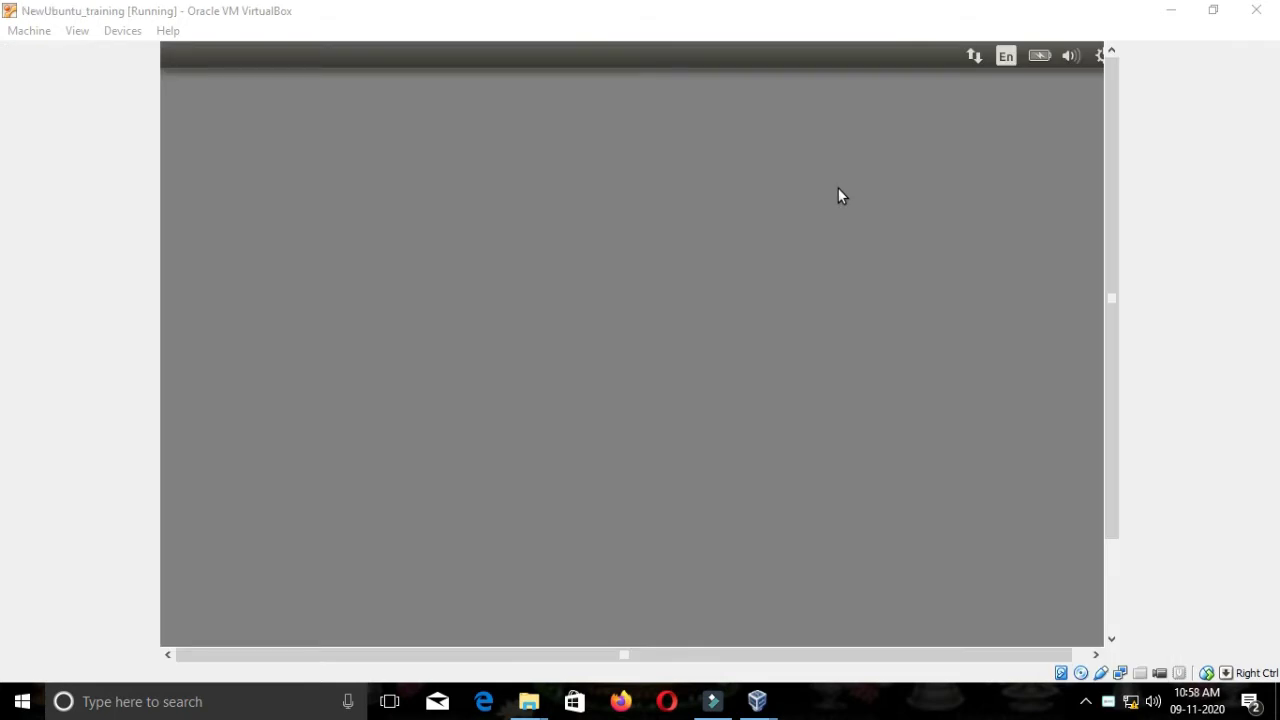
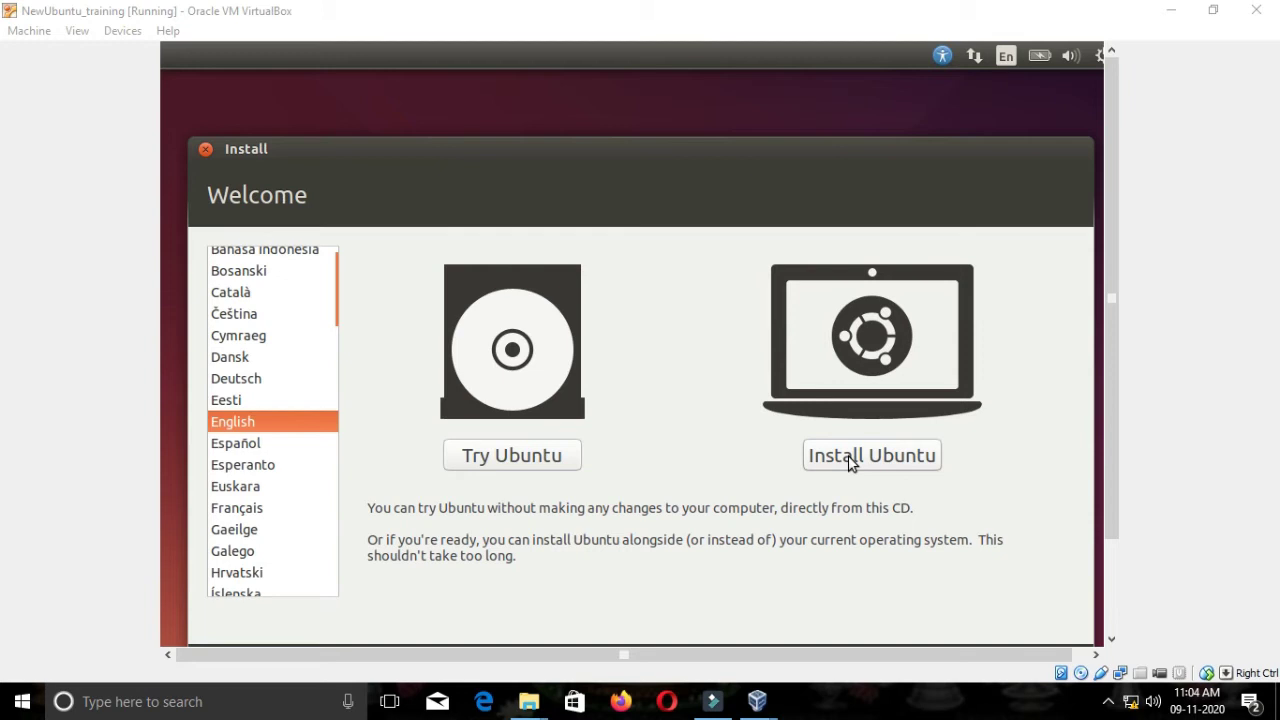
# Keep English on the Welcome screen and choose Install Ubuntu instead of trying it
pyautogui.click(850, 462)
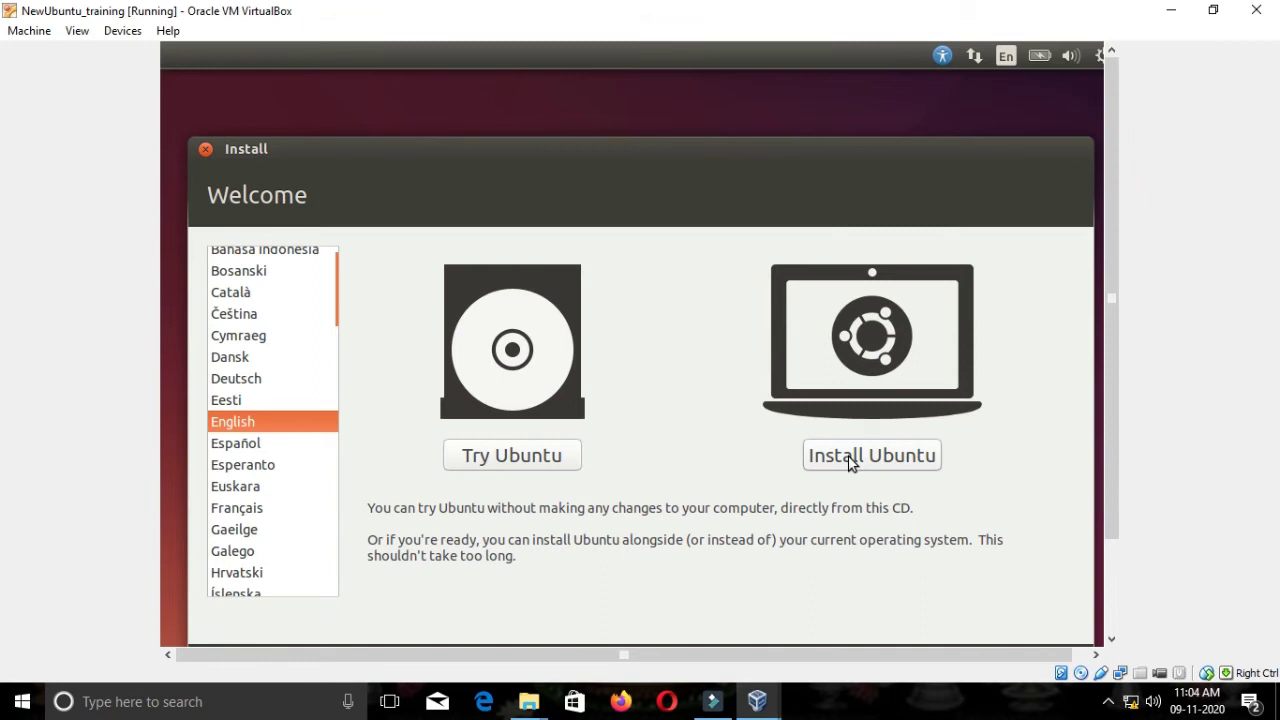
pyautogui.click(850, 462)
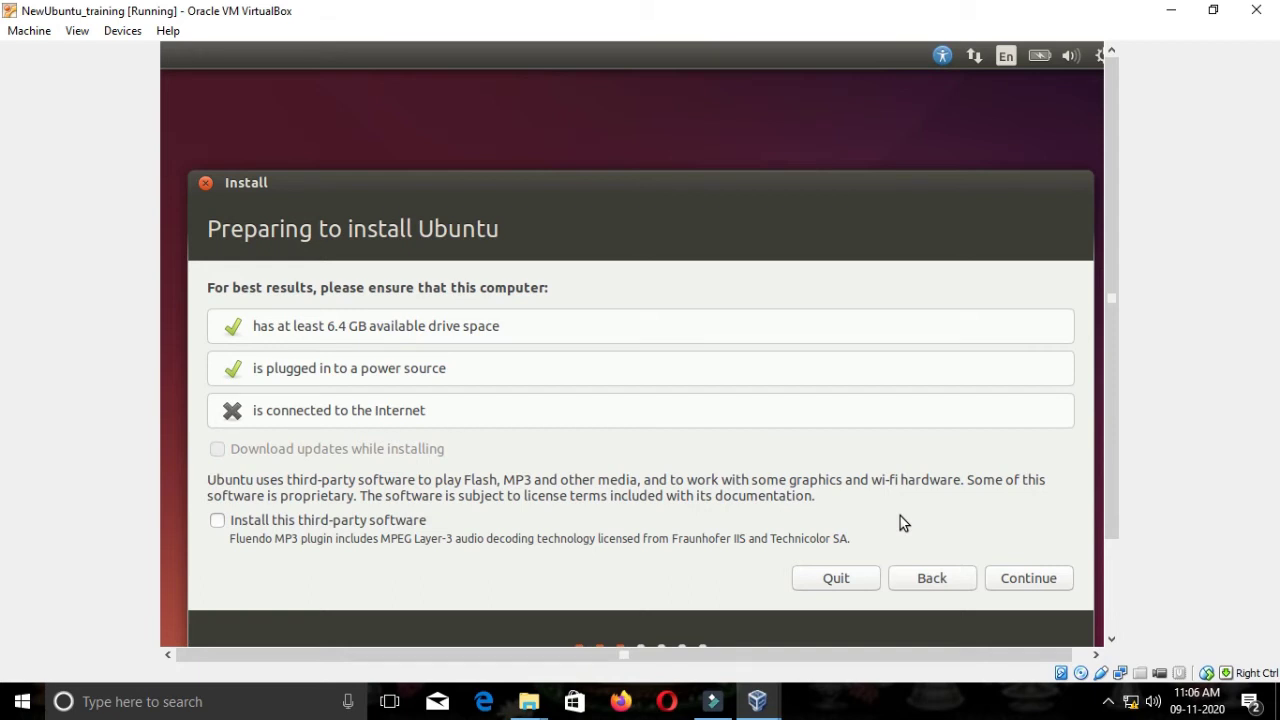
# Scroll down and continue past Preparing to install Ubuntu with updates and third-party software unchecked
pyautogui.moveTo(1111, 356); pyautogui.dragTo(1103, 464)
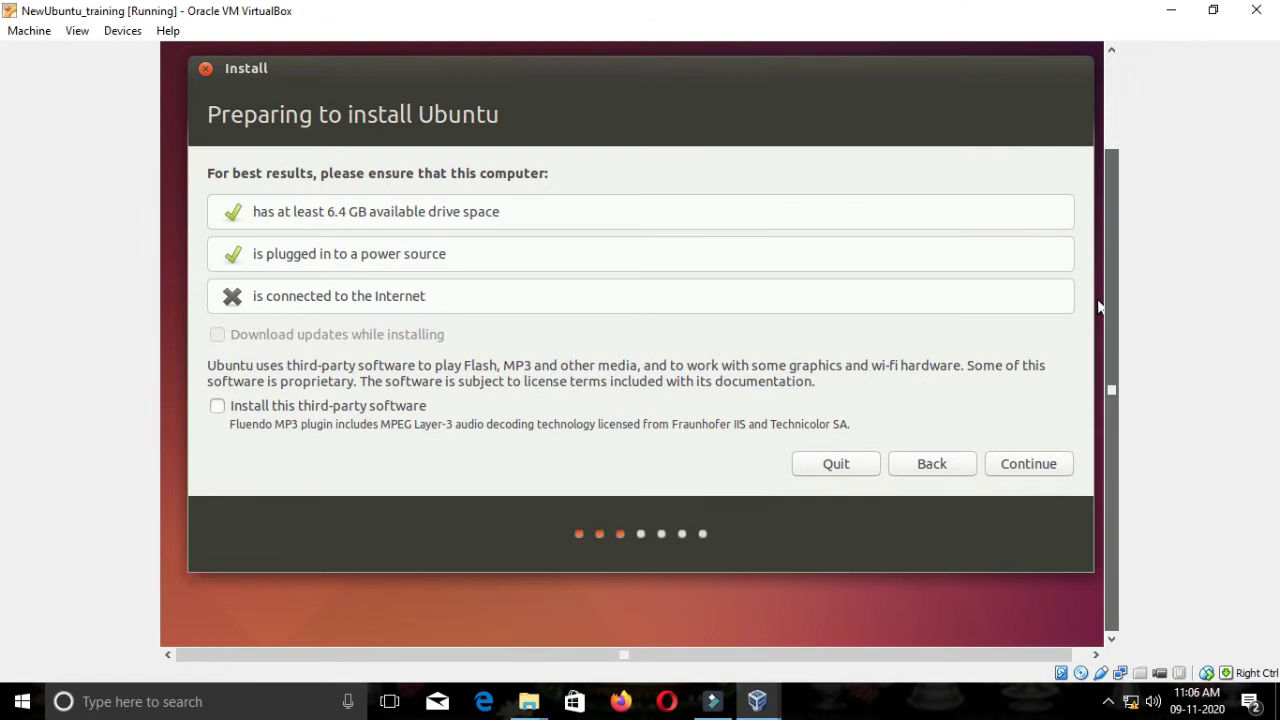
pyautogui.click(1042, 465)
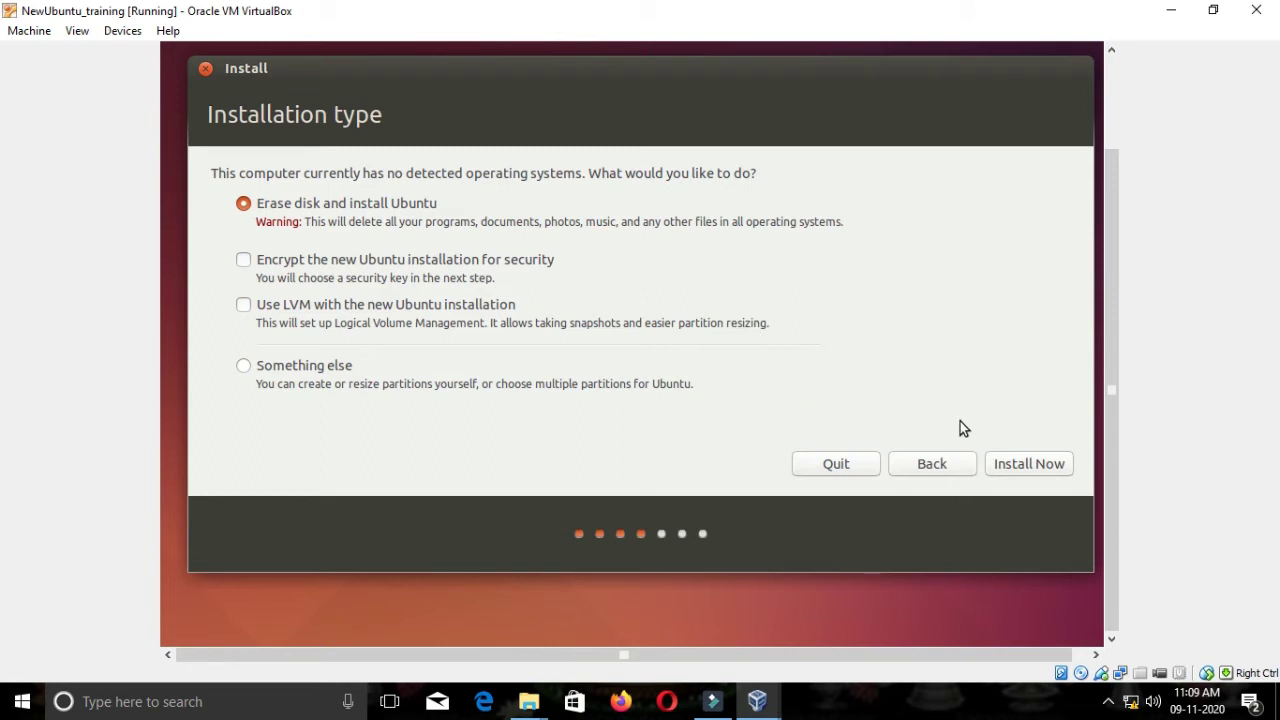
# Install with Erase disk and confirm writing the ext4 and swap partitions to disk
pyautogui.click(1017, 465)
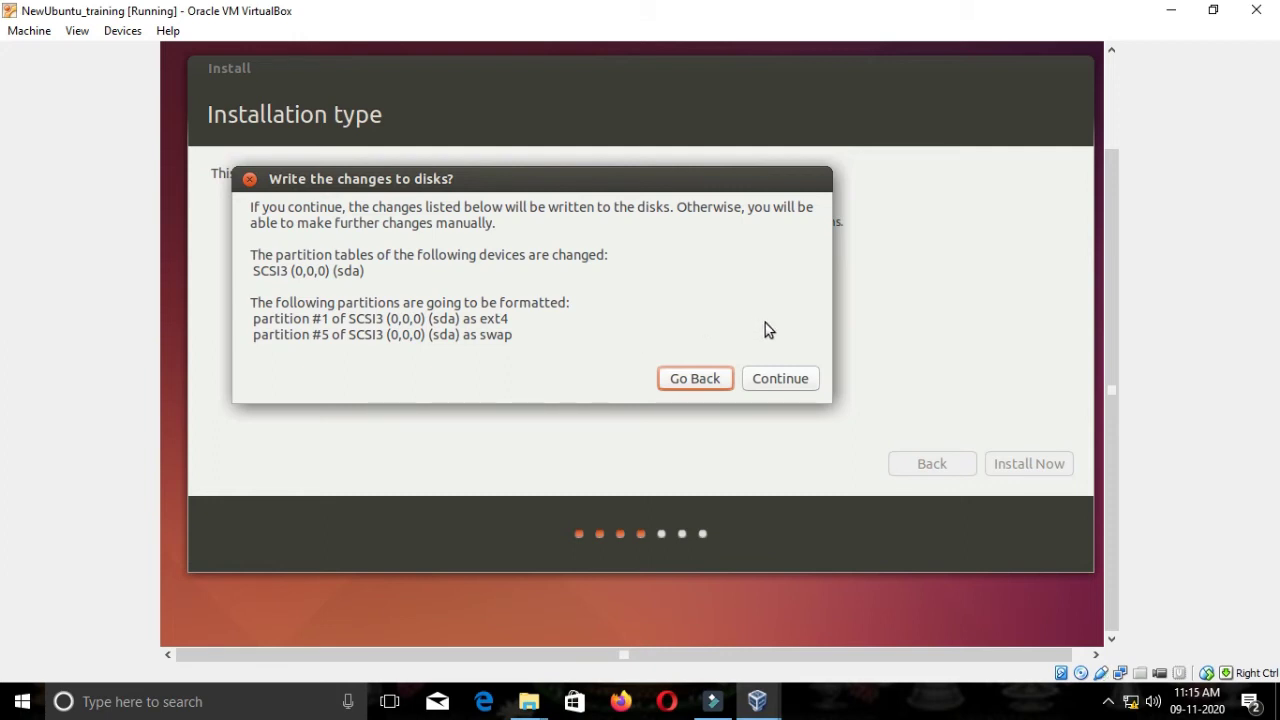
pyautogui.click(767, 381)
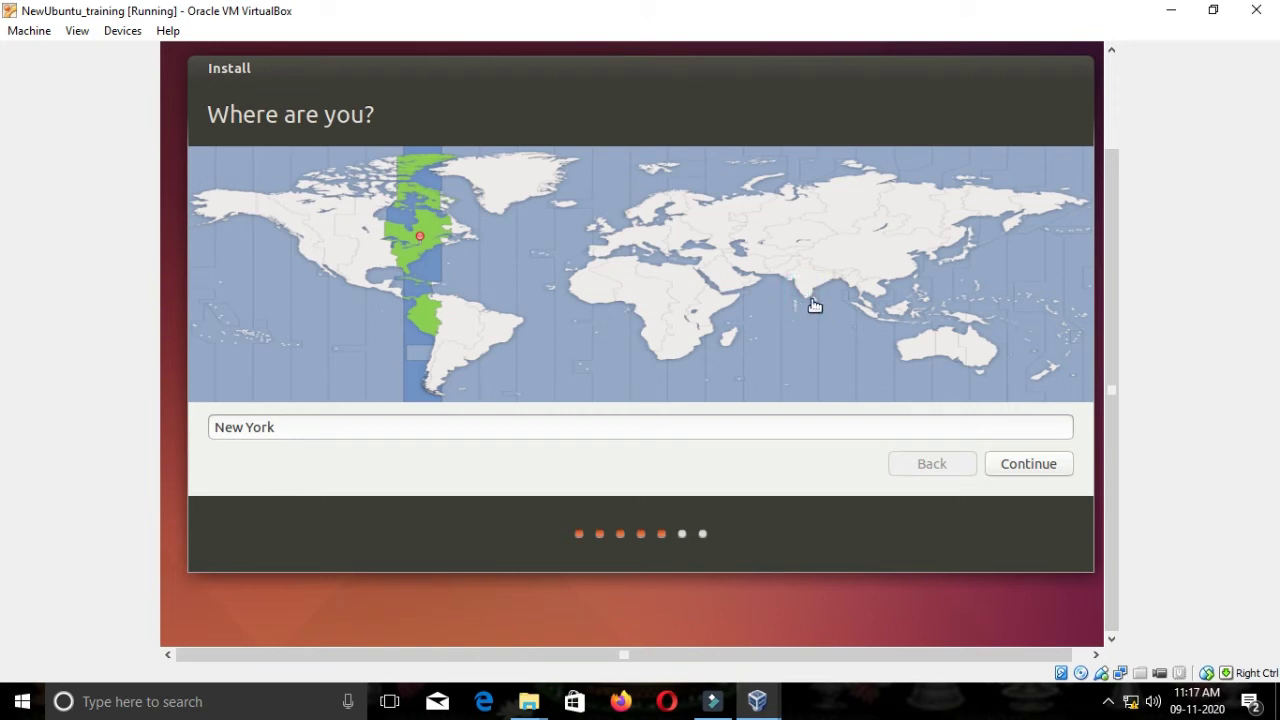
# Pick India on the time zone map so the location reads Kolkata, then continue
pyautogui.click(802, 291)
pyautogui.click(811, 303)
pyautogui.click(690, 427)
pyautogui.click(808, 293)
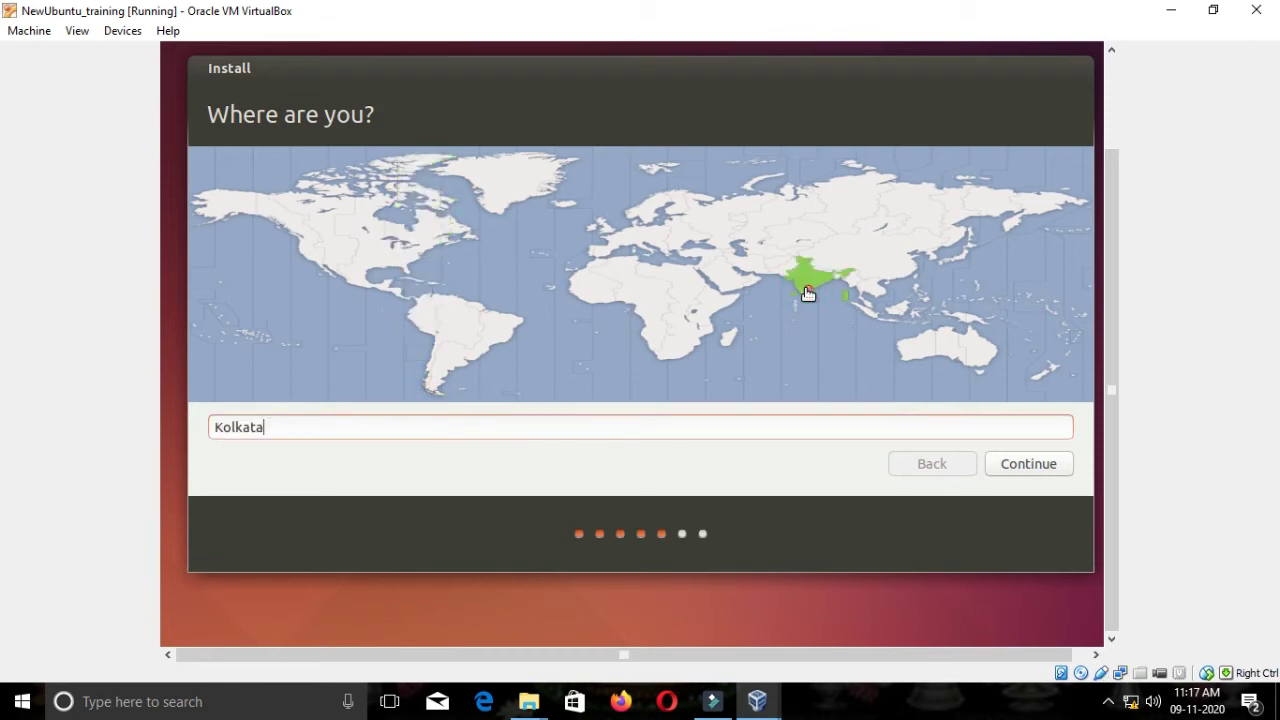
pyautogui.click(1028, 466)
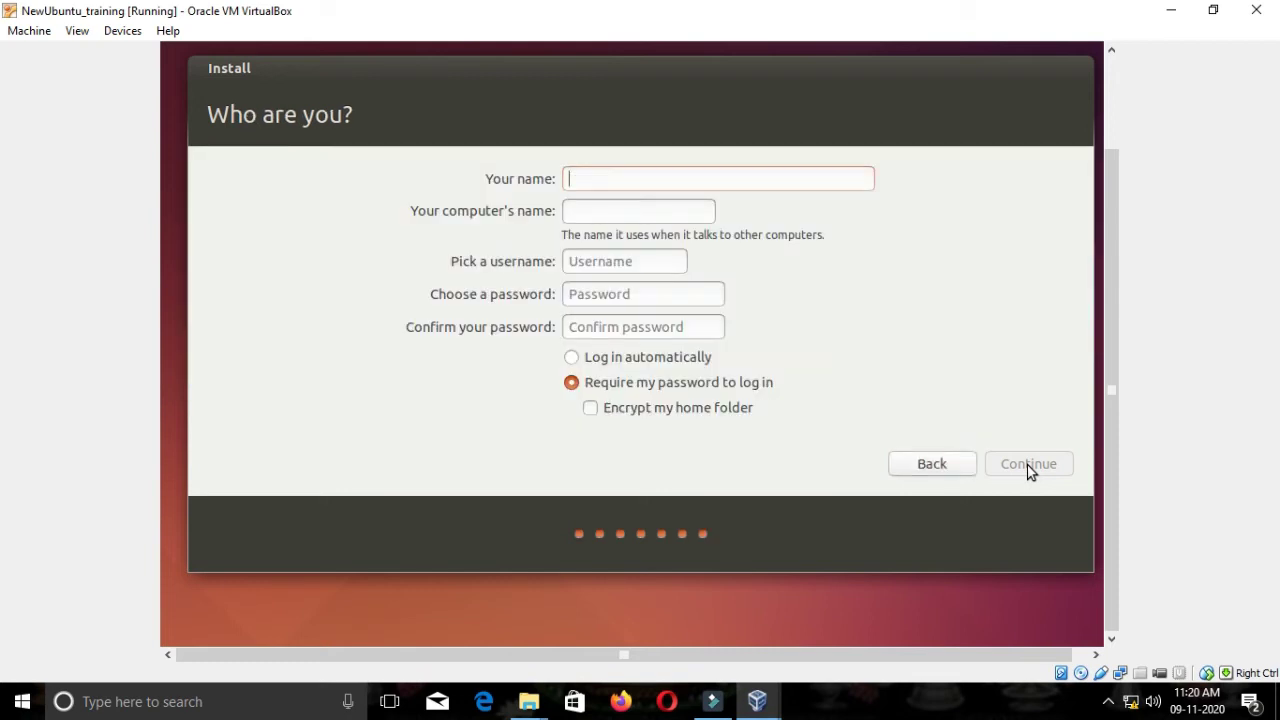
# Click through the Who are you? form fields to place the cursor in Your name
pyautogui.click(673, 178)
pyautogui.click(655, 179)
pyautogui.press('Tab')
pyautogui.click(609, 176)
pyautogui.click(640, 175)
pyautogui.click(640, 177)
# Open the screen recorder's options from the host tray, then refocus the Your name field
pyautogui.click(1108, 700)
pyautogui.rightClick(1143, 624)
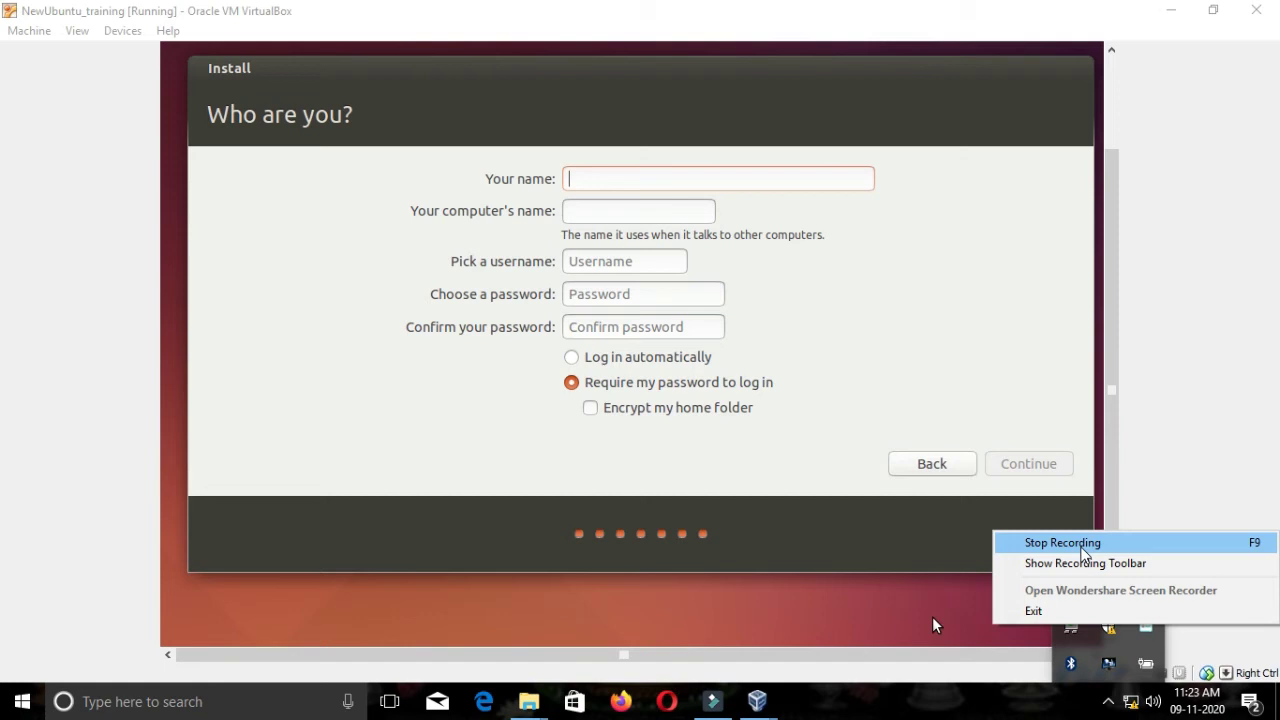
pyautogui.click(1062, 543)
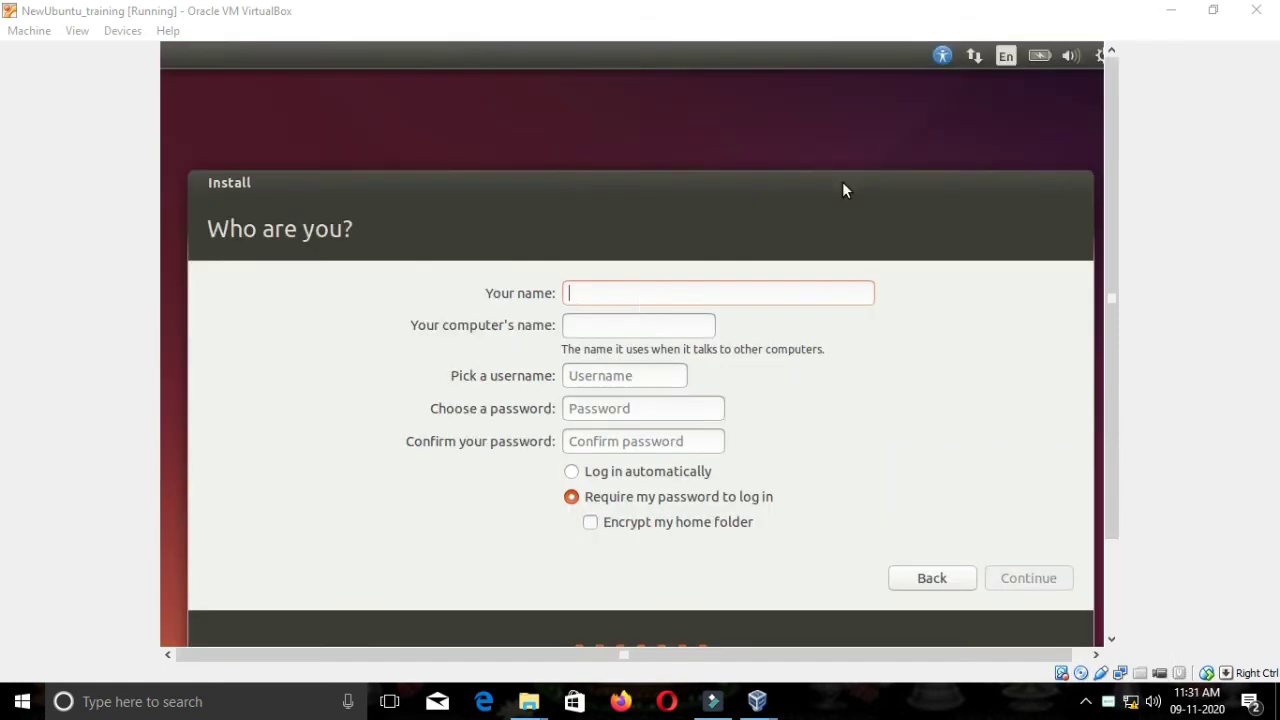
pyautogui.click(632, 292)
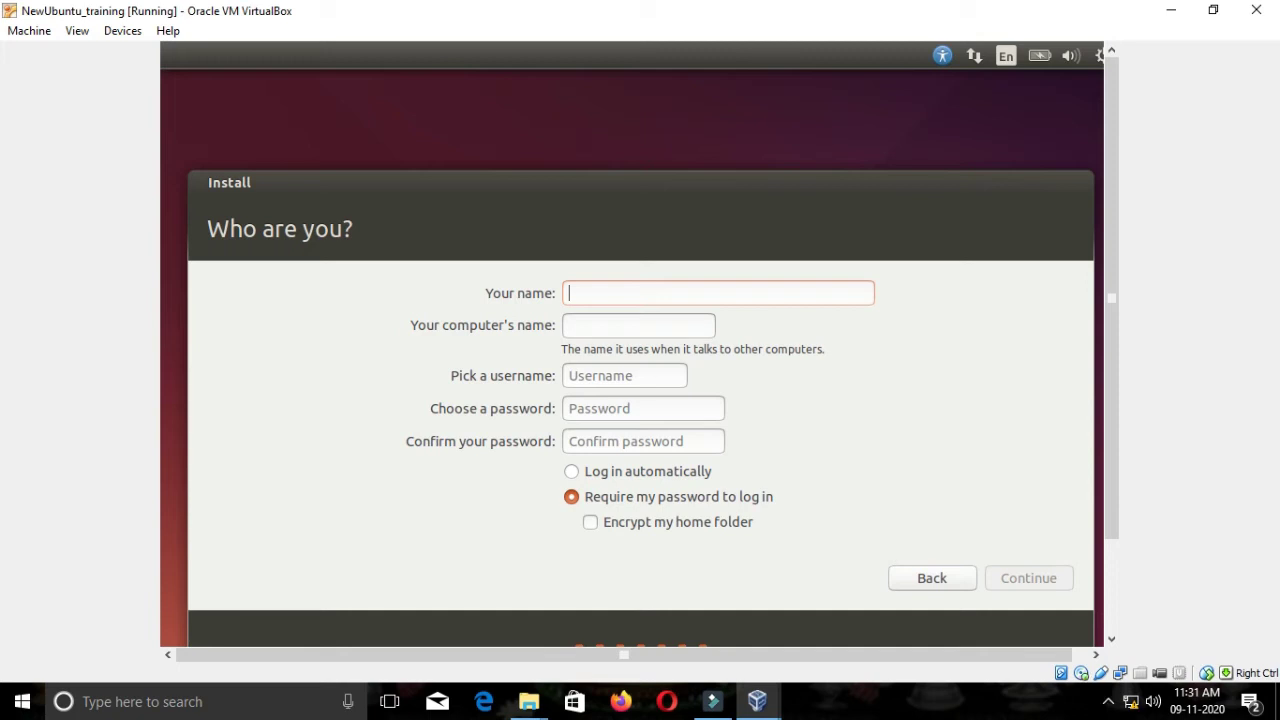
# Enter 'linux' as the name, auto-filling computer name linux-VirtualBox and username linux
pyautogui.write('linux')
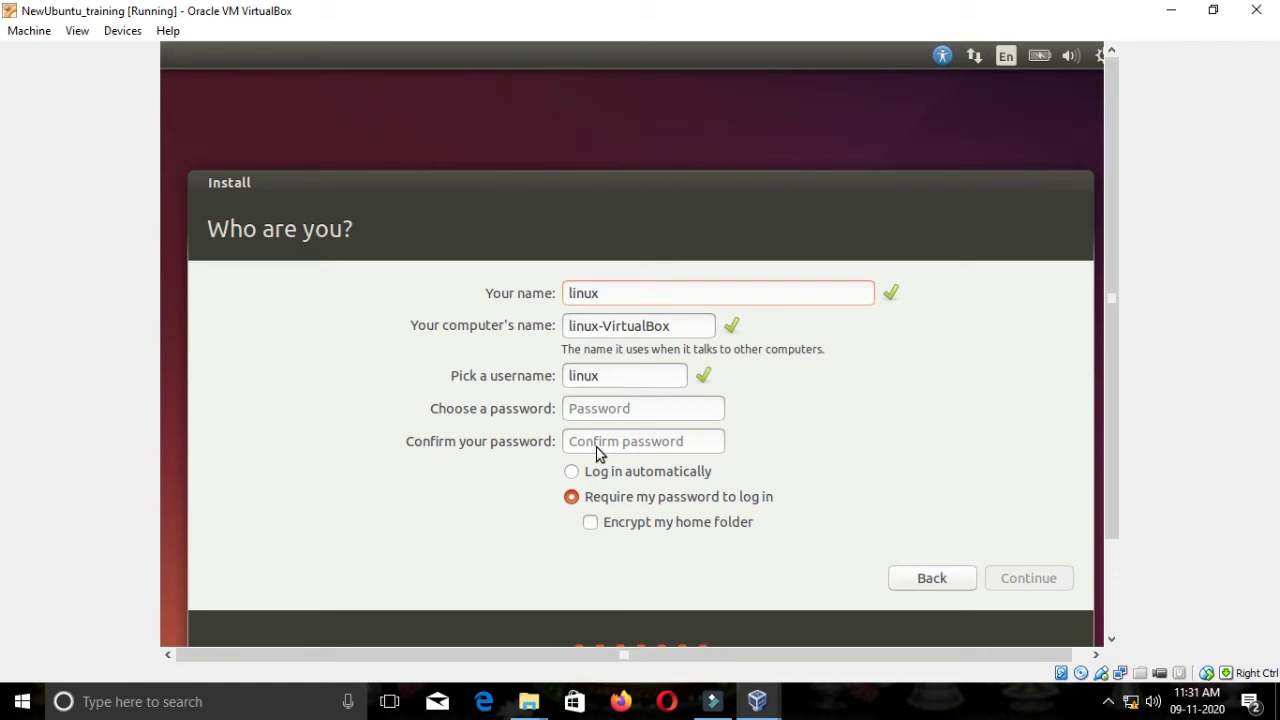
pyautogui.click(613, 382)
pyautogui.click(618, 375)
pyautogui.click(619, 375)
pyautogui.write('user')
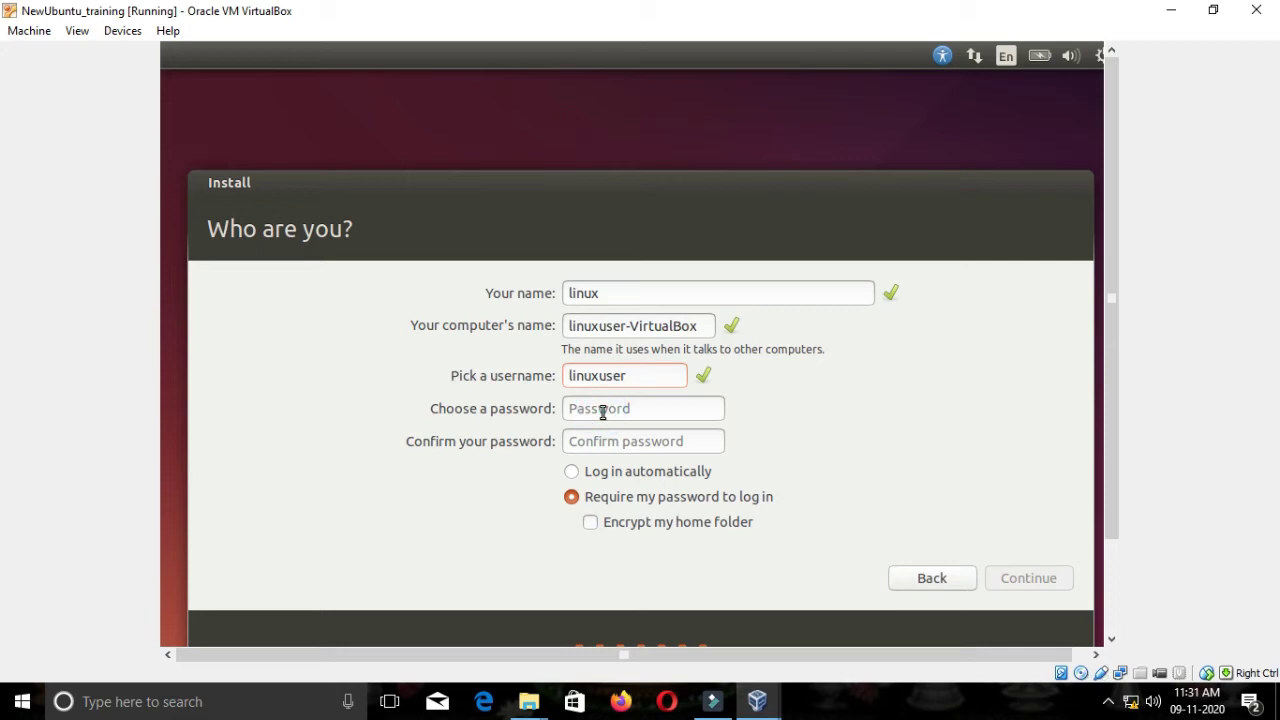
pyautogui.click(603, 412)
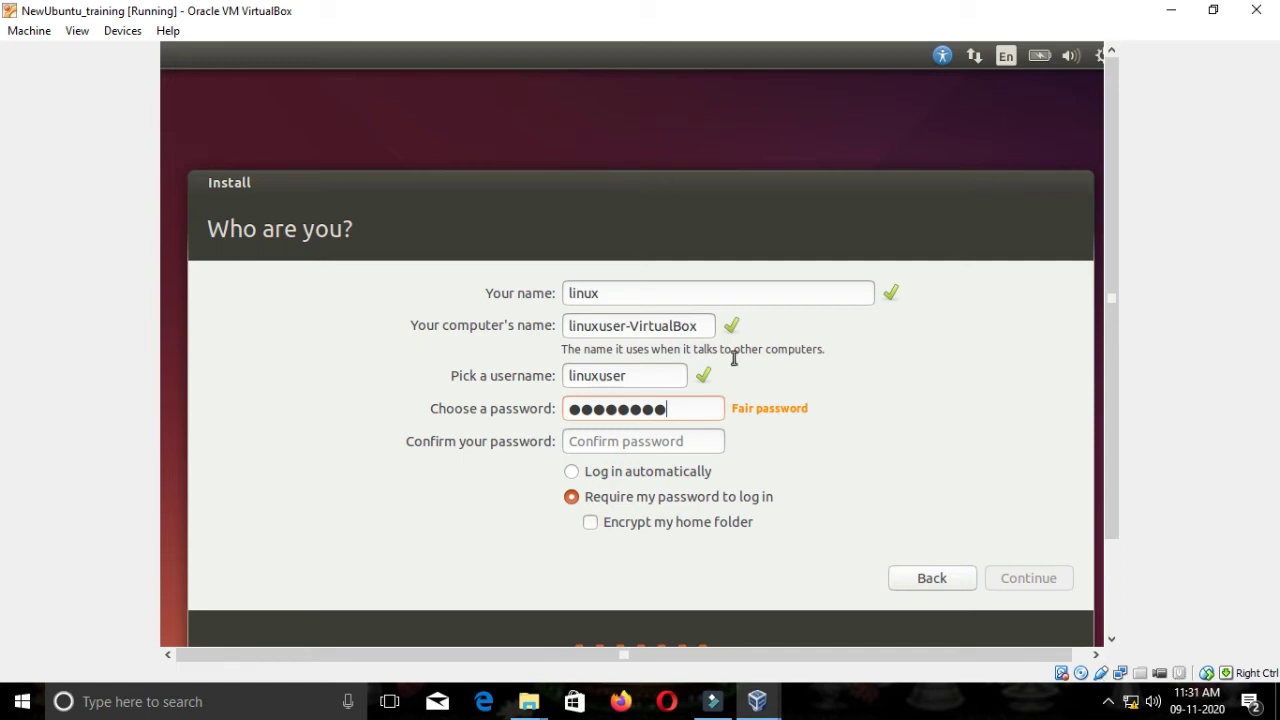
pyautogui.click(621, 443)
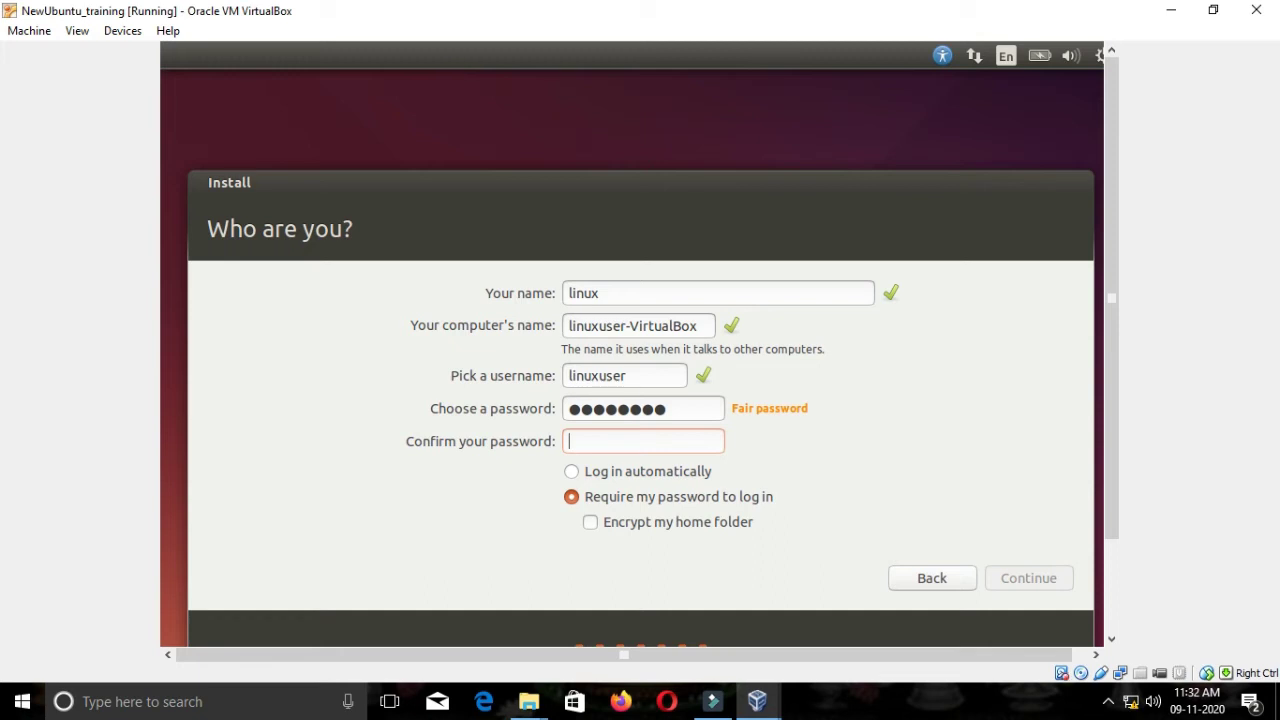
pyautogui.hotkey('ctrl', 'v')
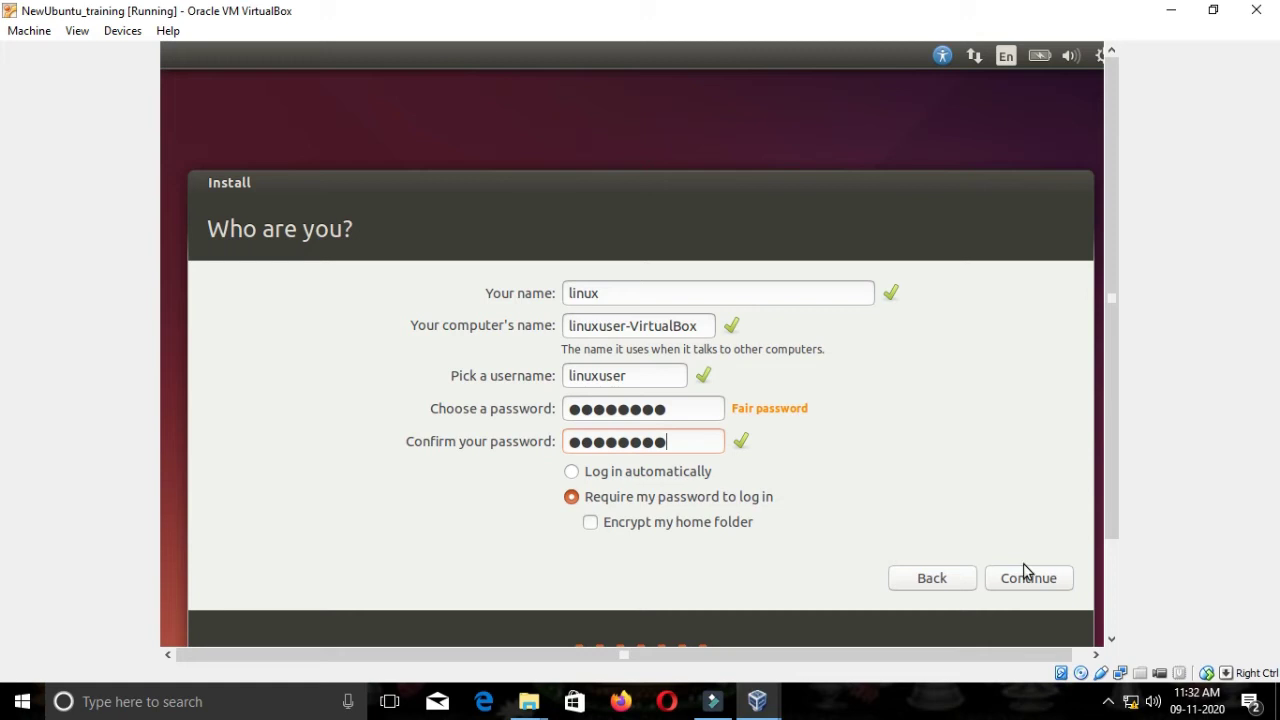
pyautogui.click(1025, 588)
pyautogui.click(1025, 588)
pyautogui.click(1025, 585)
pyautogui.click(1036, 578)
pyautogui.click(1033, 582)
pyautogui.click(1033, 582)
pyautogui.click(1030, 578)
pyautogui.click(1031, 579)
pyautogui.click(1033, 580)
# Let the VM capture mouse and keyboard from the Information dialog, then retry Continue
pyautogui.click(965, 493)
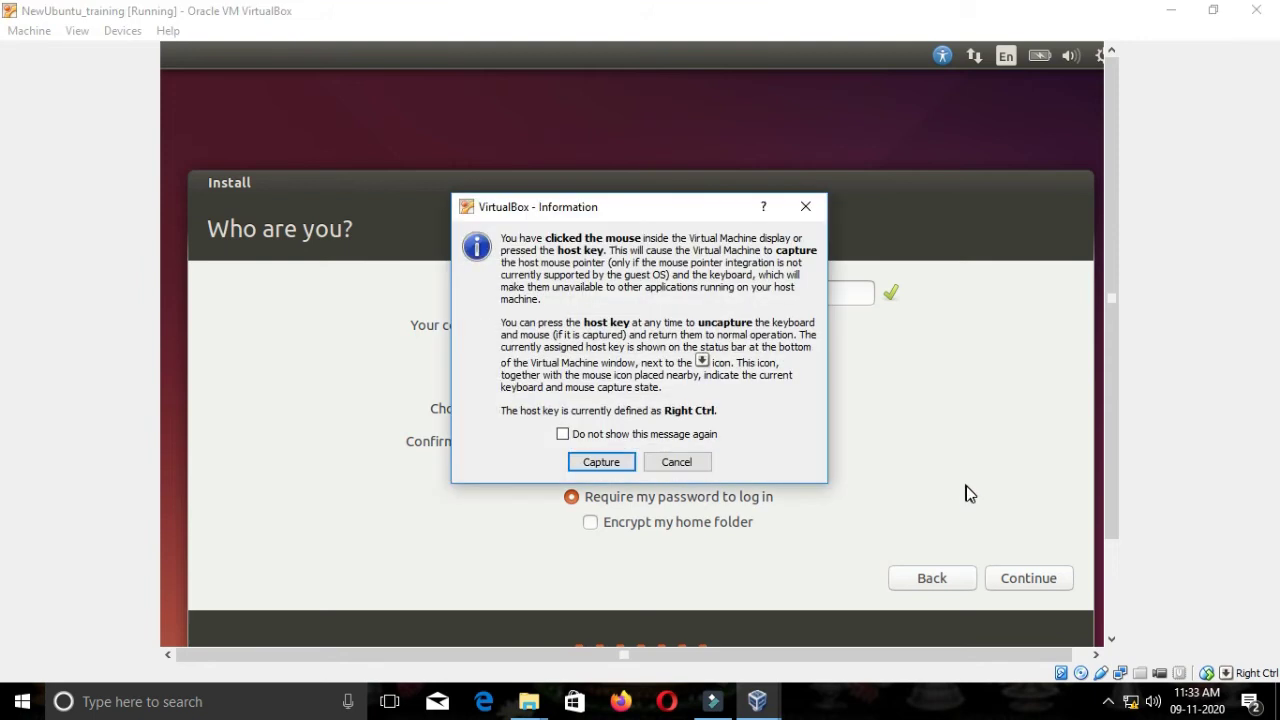
pyautogui.click(601, 463)
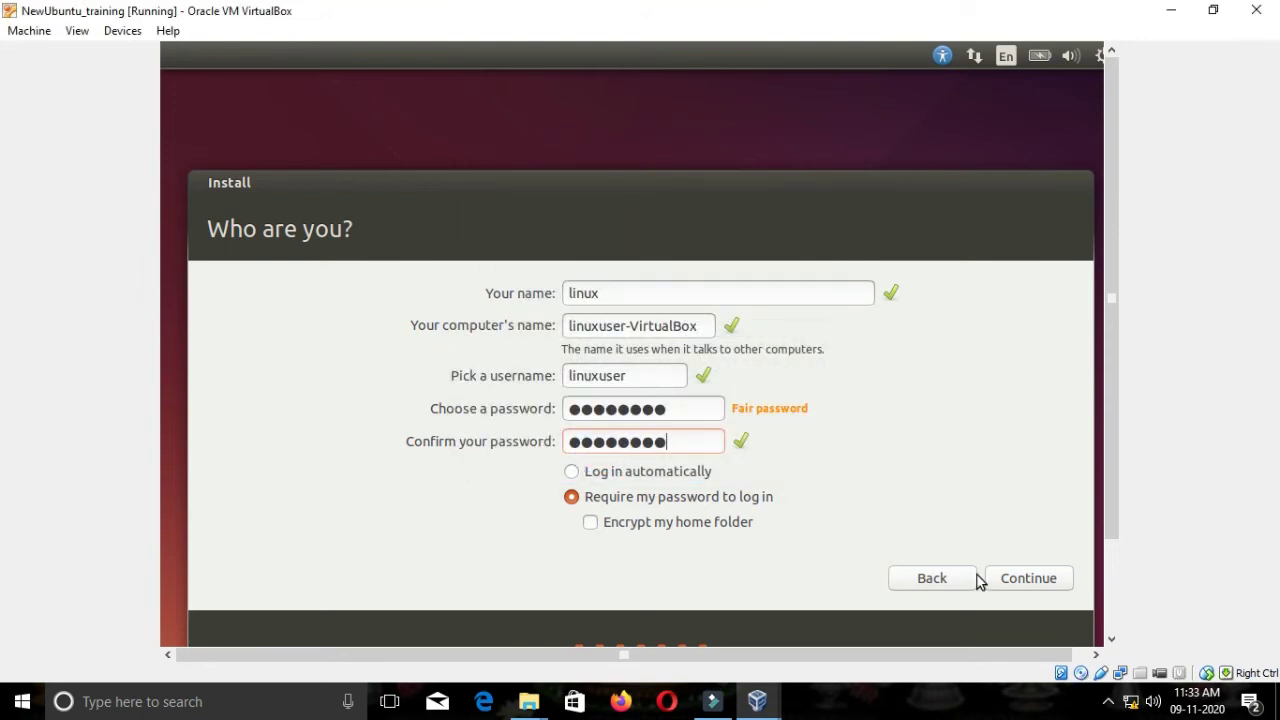
pyautogui.click(1030, 580)
# Submit the account form for username linuxuser, set to require a password at login
pyautogui.click(1030, 580)
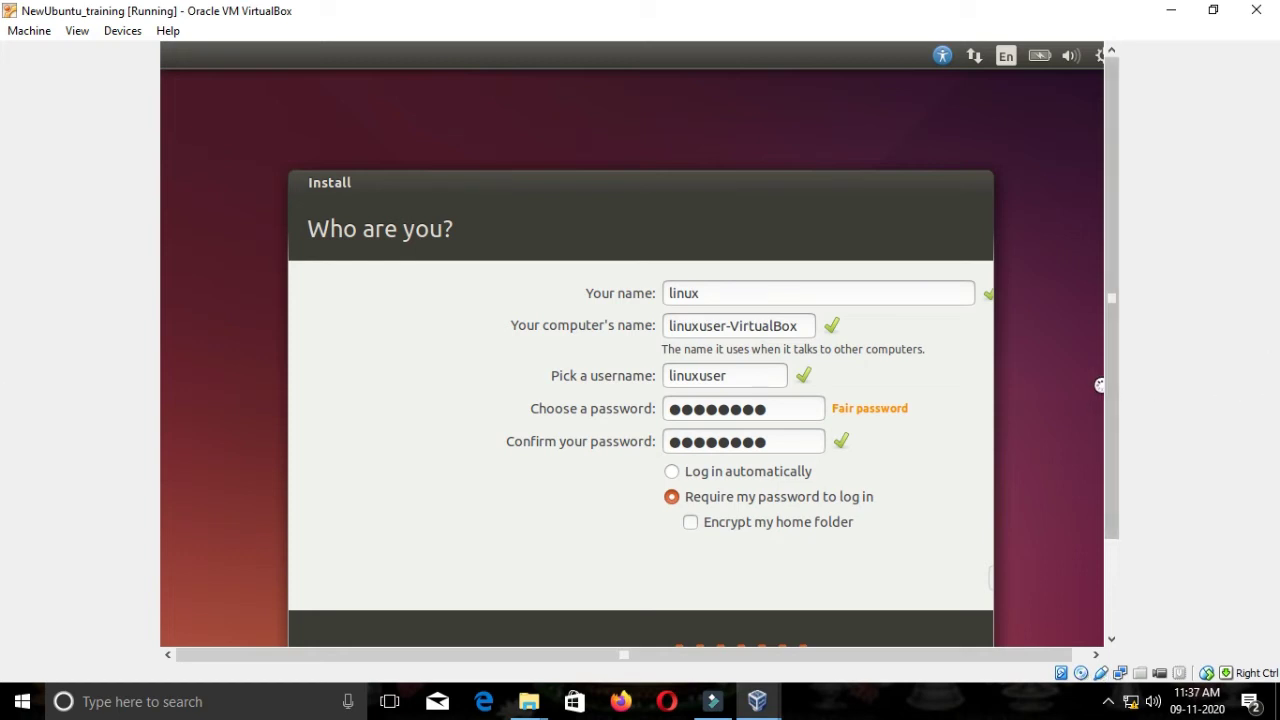
# Scroll the VM display down to show the installer's bottom bar and progress dots
pyautogui.moveTo(1106, 378); pyautogui.dragTo(1120, 477)
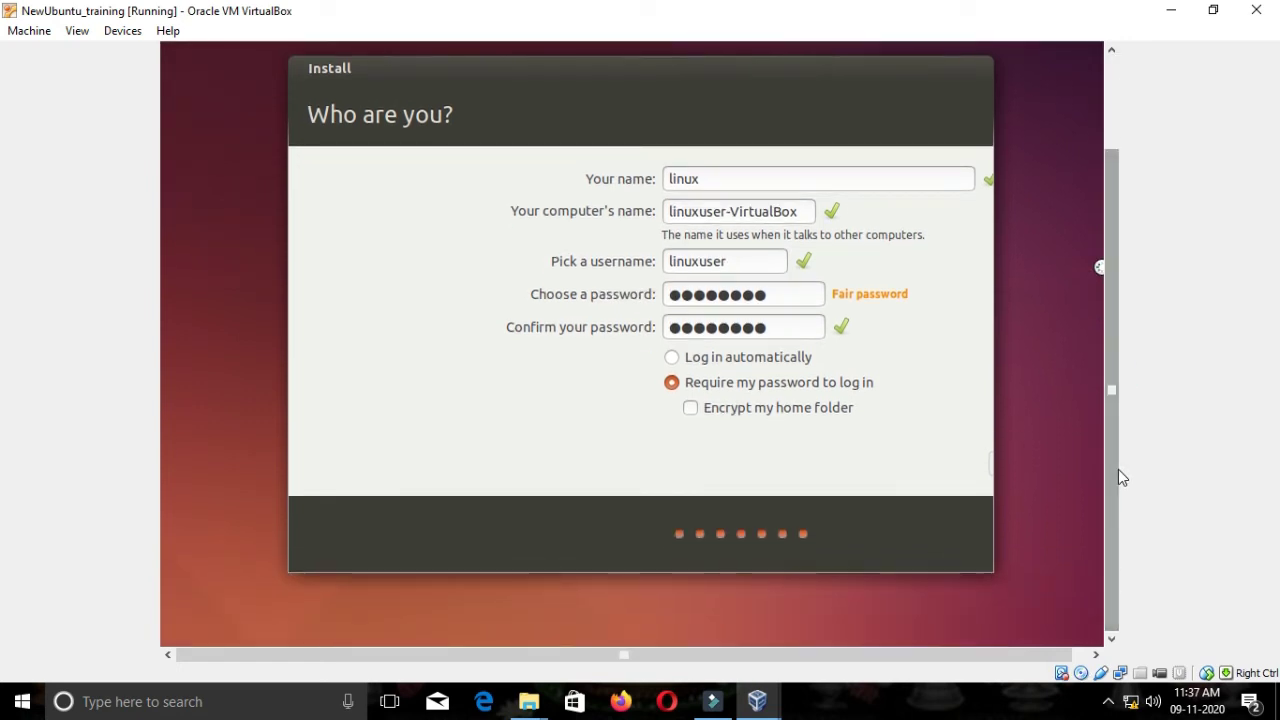
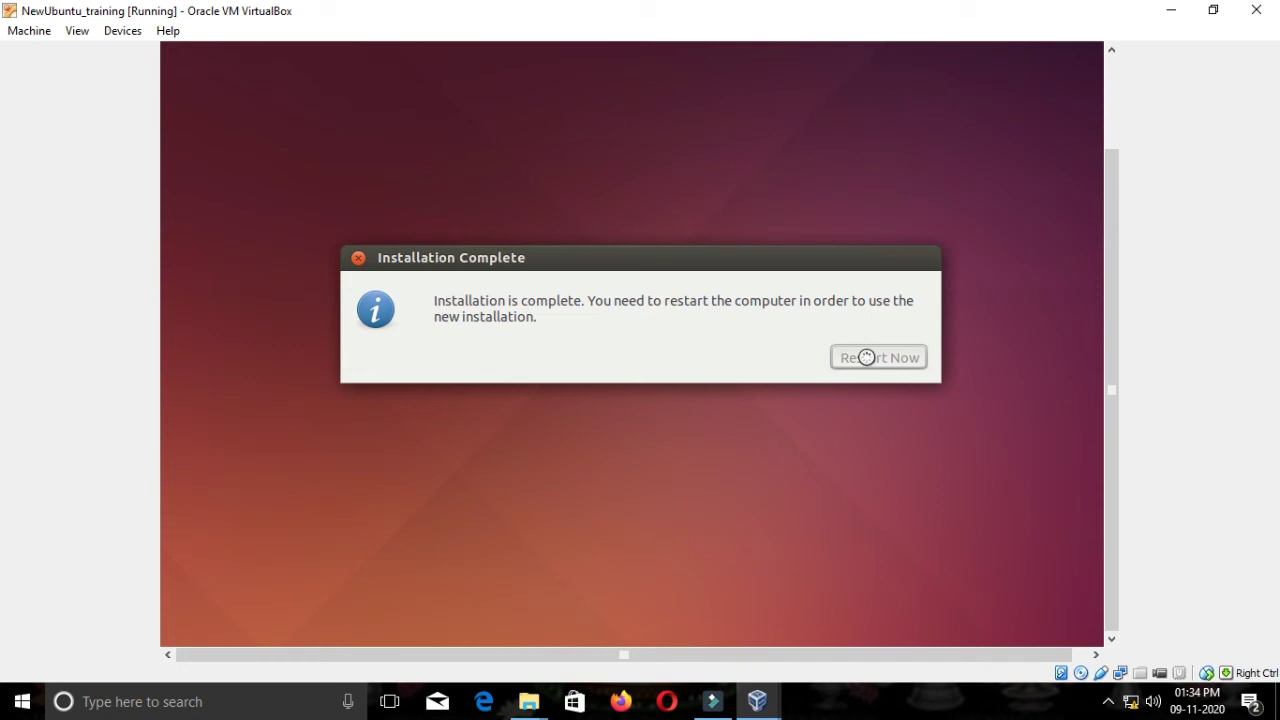
pyautogui.click(28, 32)
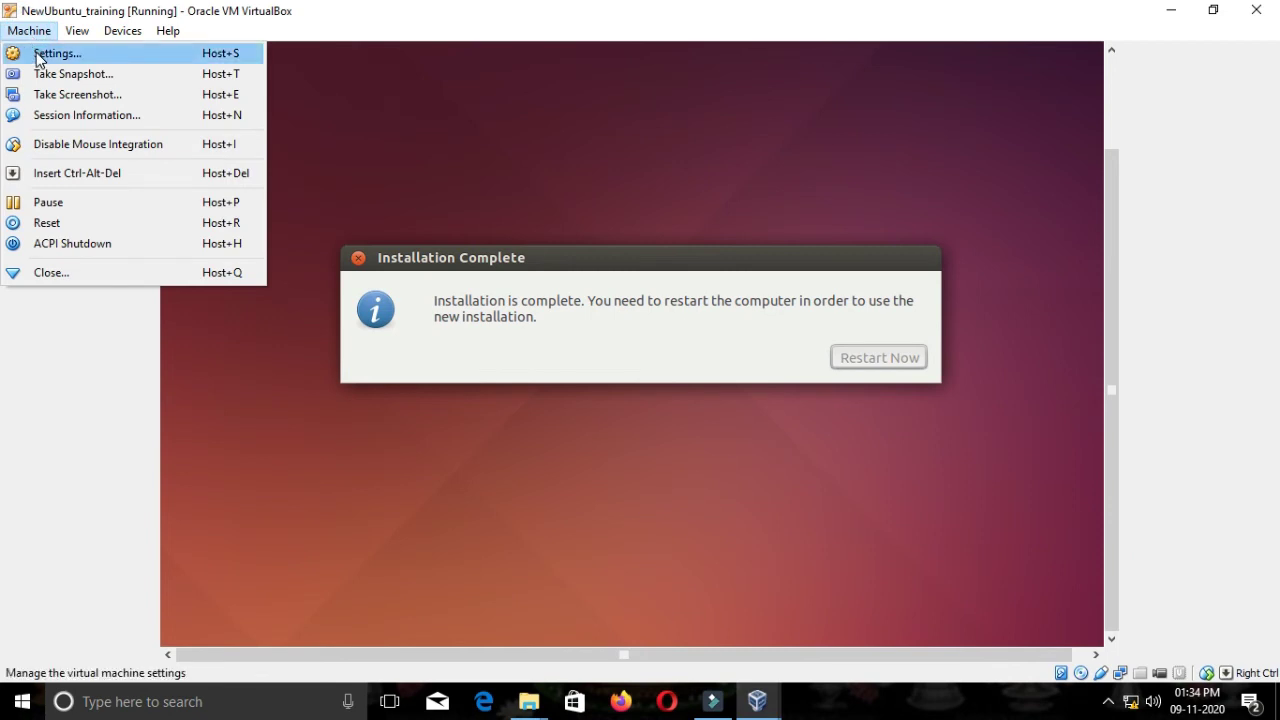
pyautogui.click(38, 57)
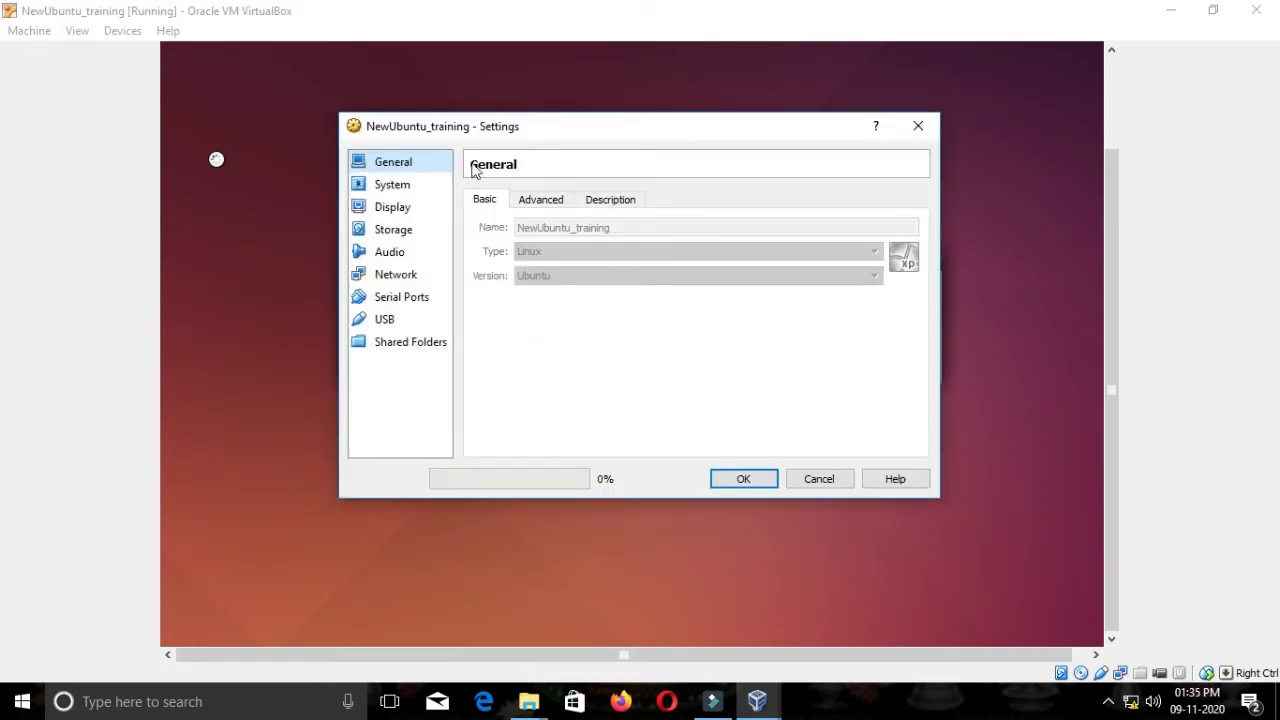
pyautogui.click(380, 188)
pyautogui.click(390, 189)
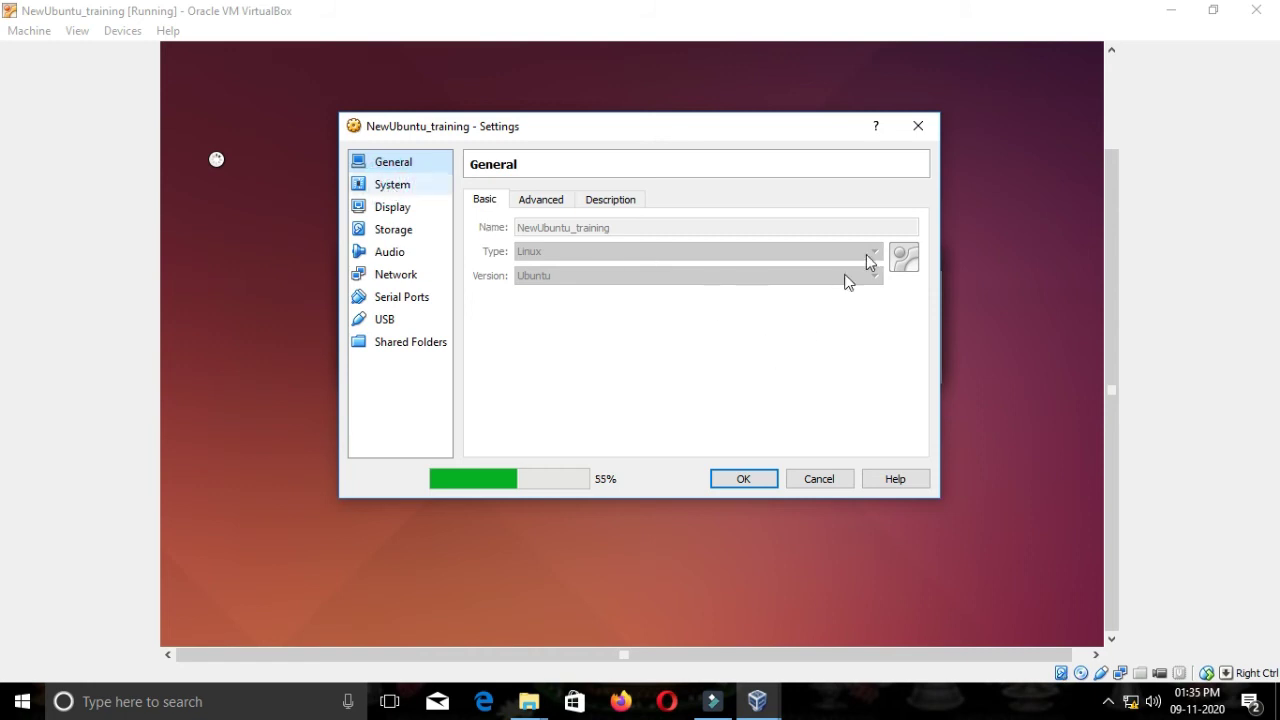
pyautogui.click(919, 131)
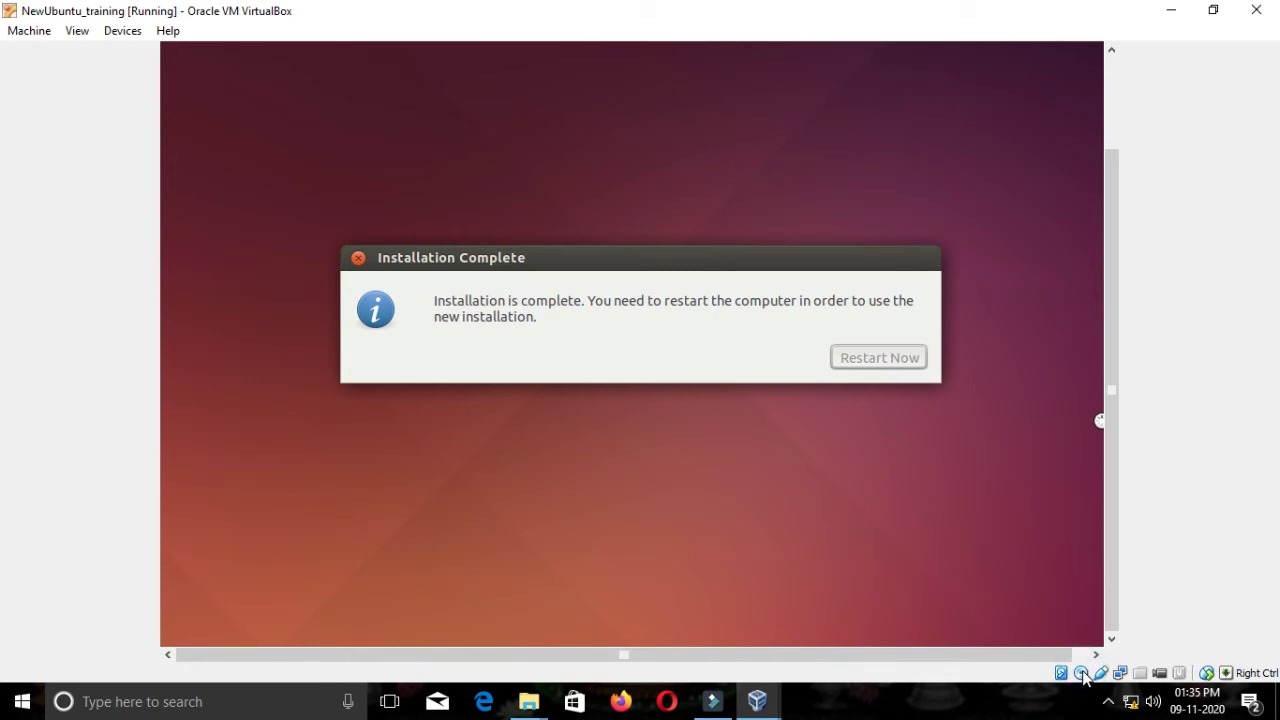
# Force-unmount the Ubuntu installer ISO from the VM's virtual optical drive
pyautogui.click(1083, 672)
pyautogui.click(1083, 676)
pyautogui.click(1082, 673)
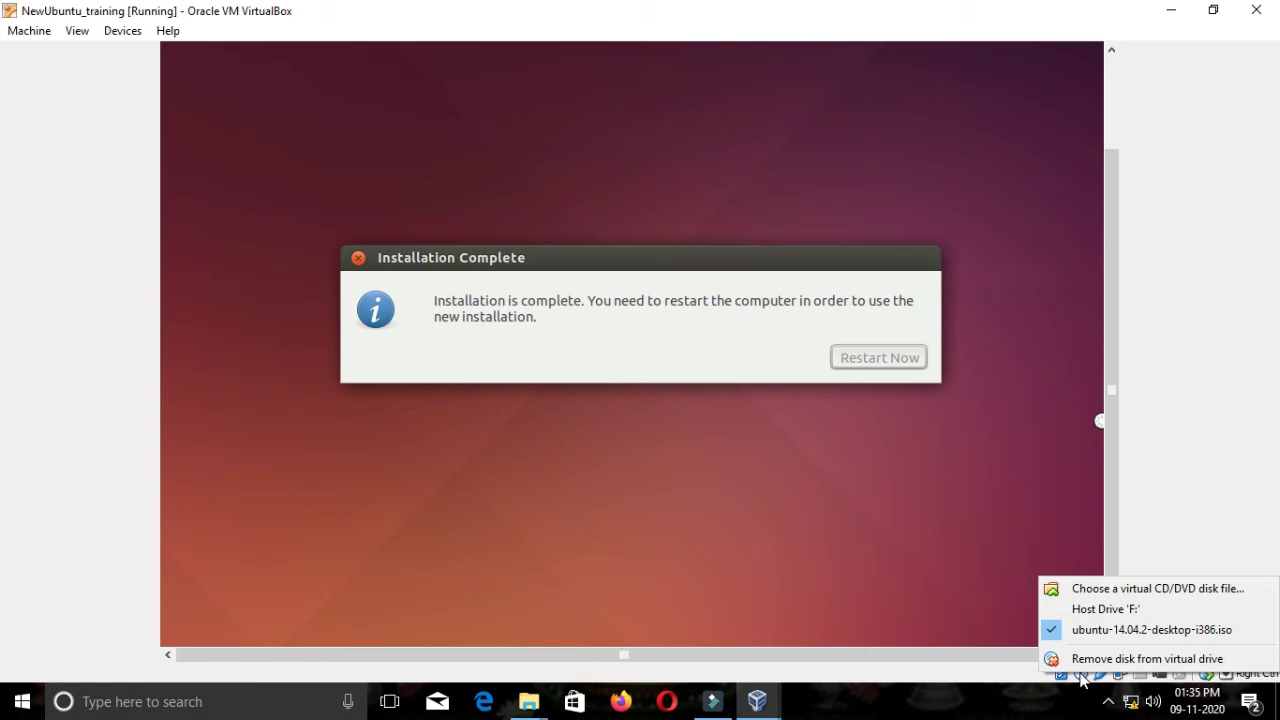
pyautogui.click(1095, 659)
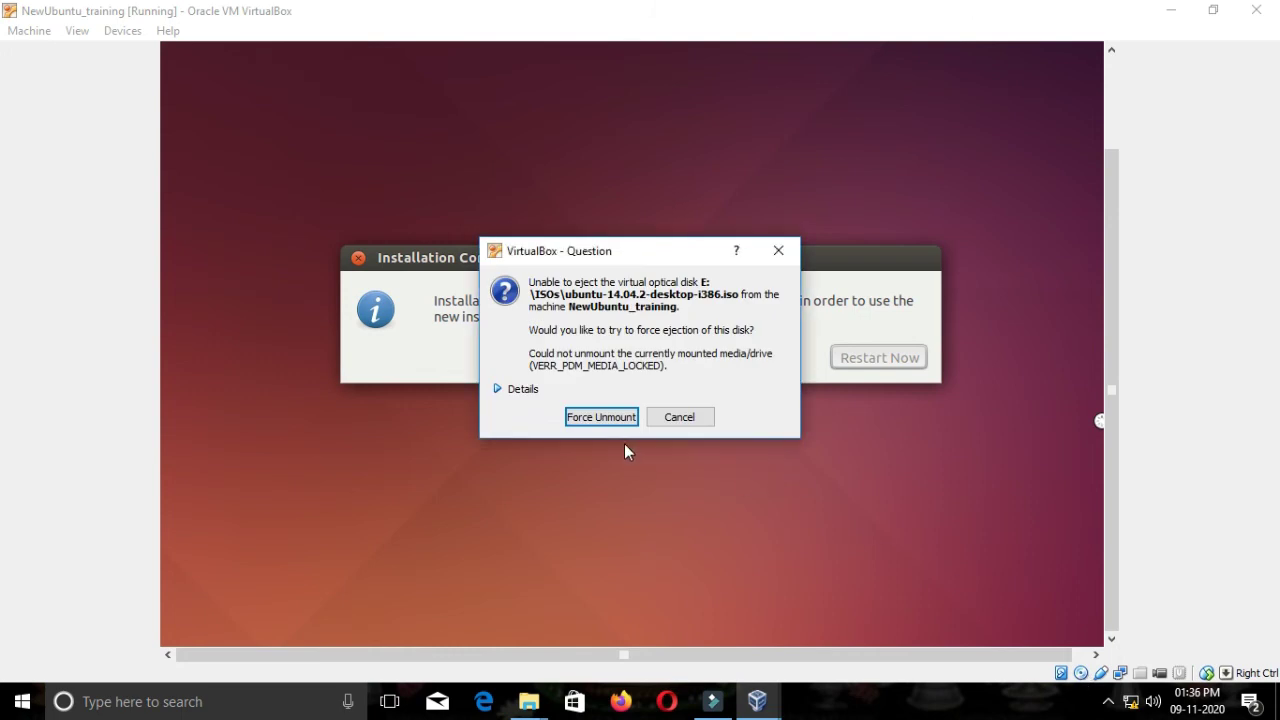
pyautogui.click(601, 417)
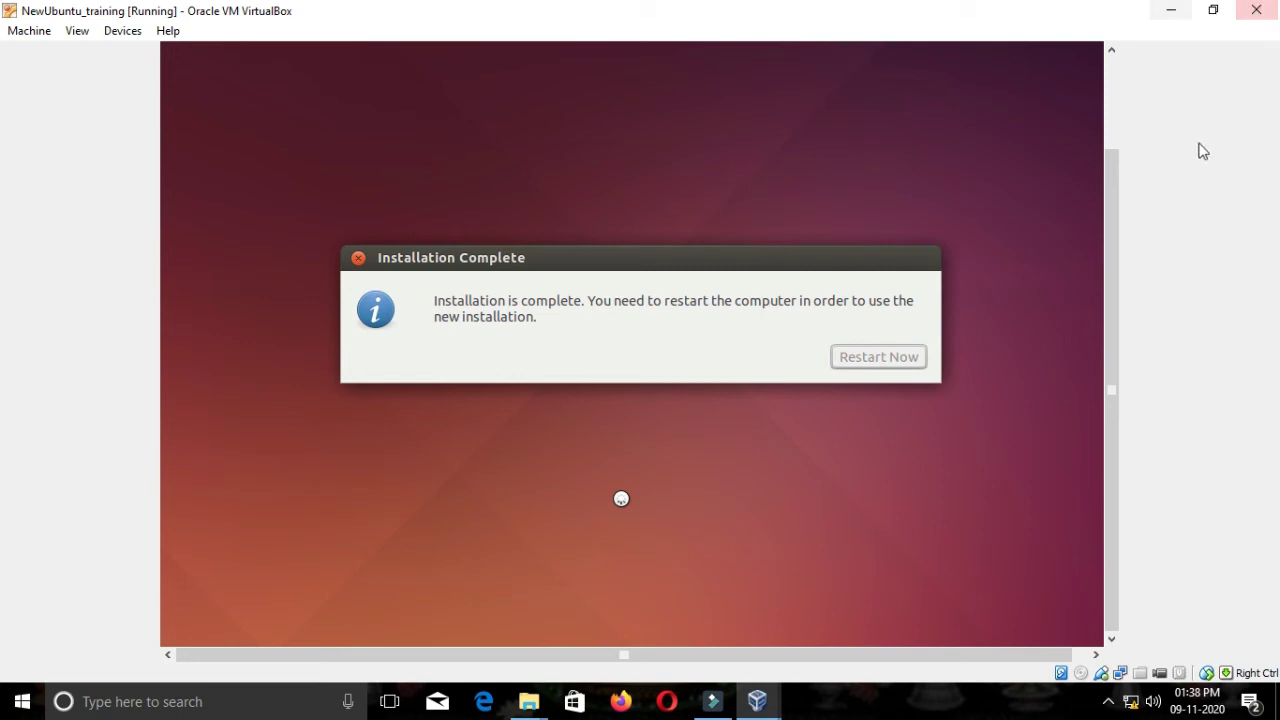
# Minimize the NewUbuntu_training VM window and restore it
pyautogui.click(1172, 14)
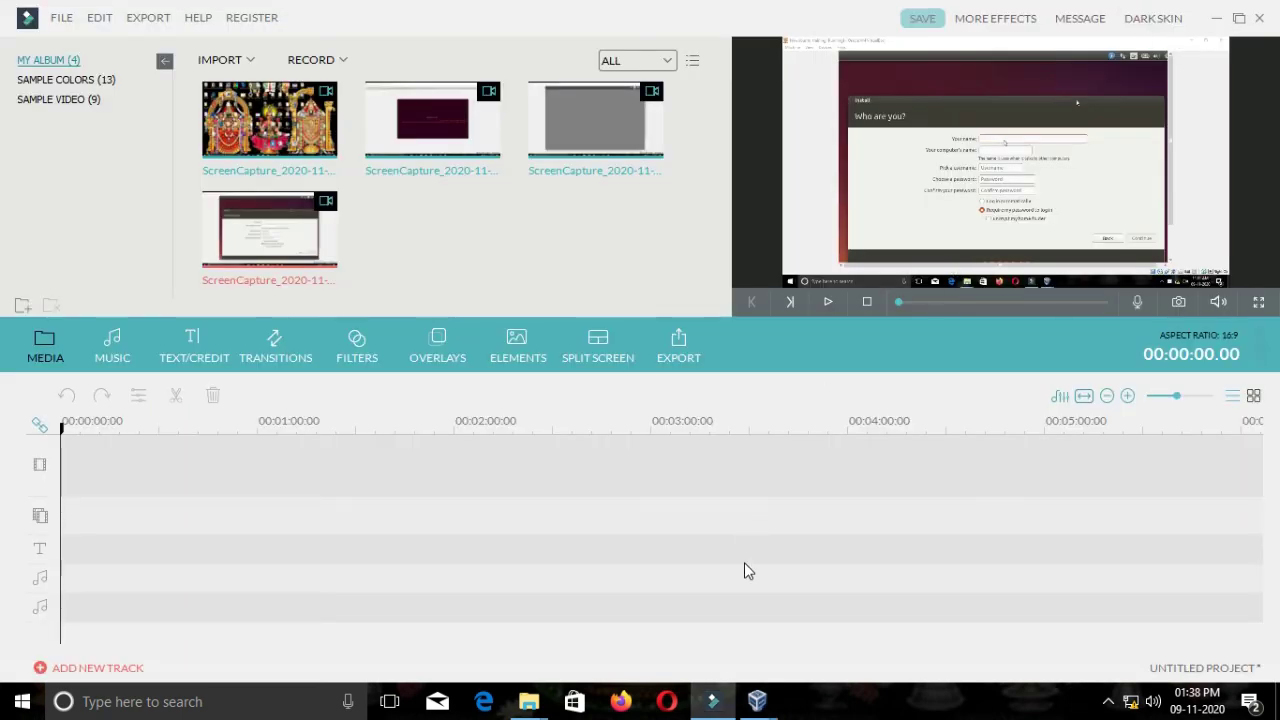
pyautogui.moveTo(757, 701)
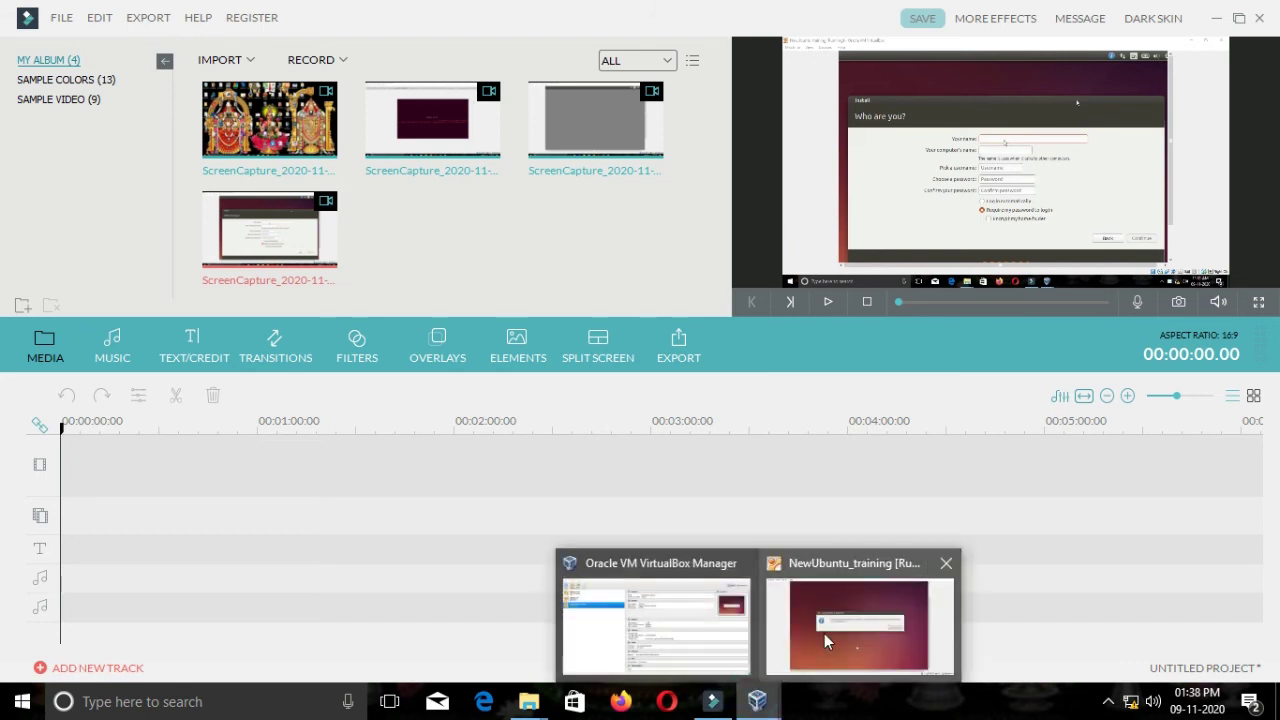
pyautogui.click(815, 634)
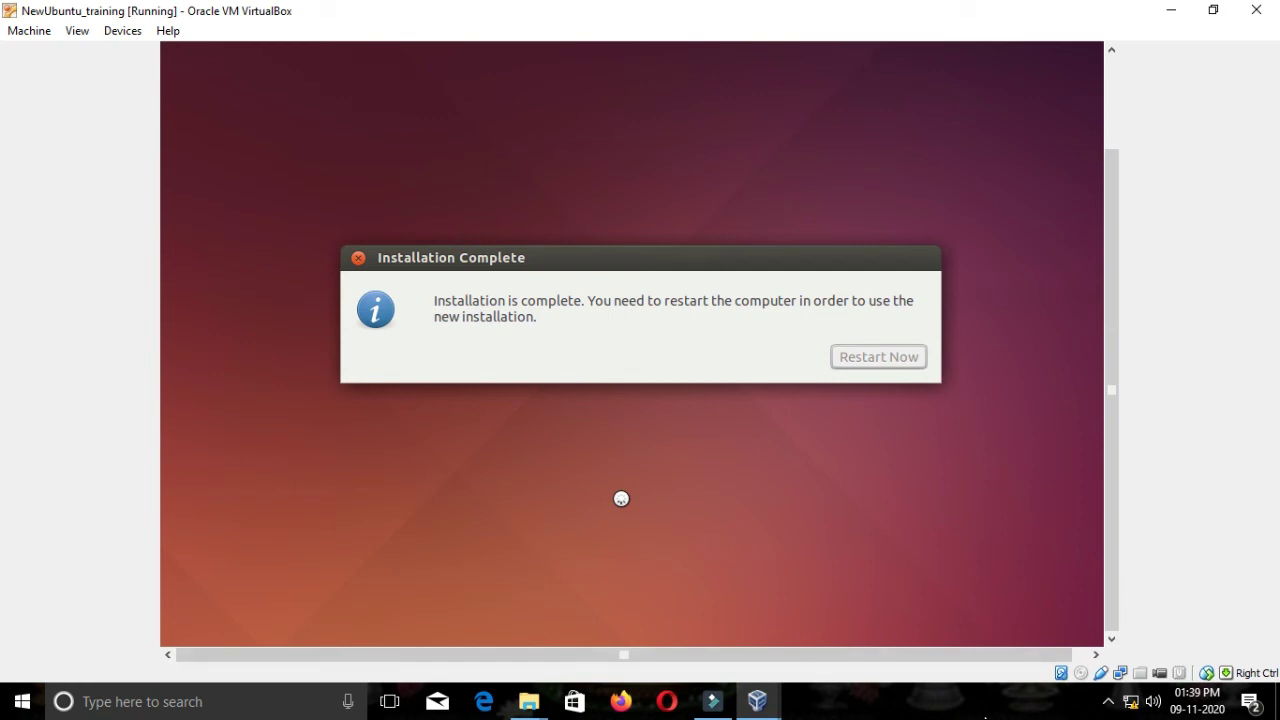
# Open the Wondershare screen recorder's menu from the hidden tray icons
pyautogui.click(1107, 701)
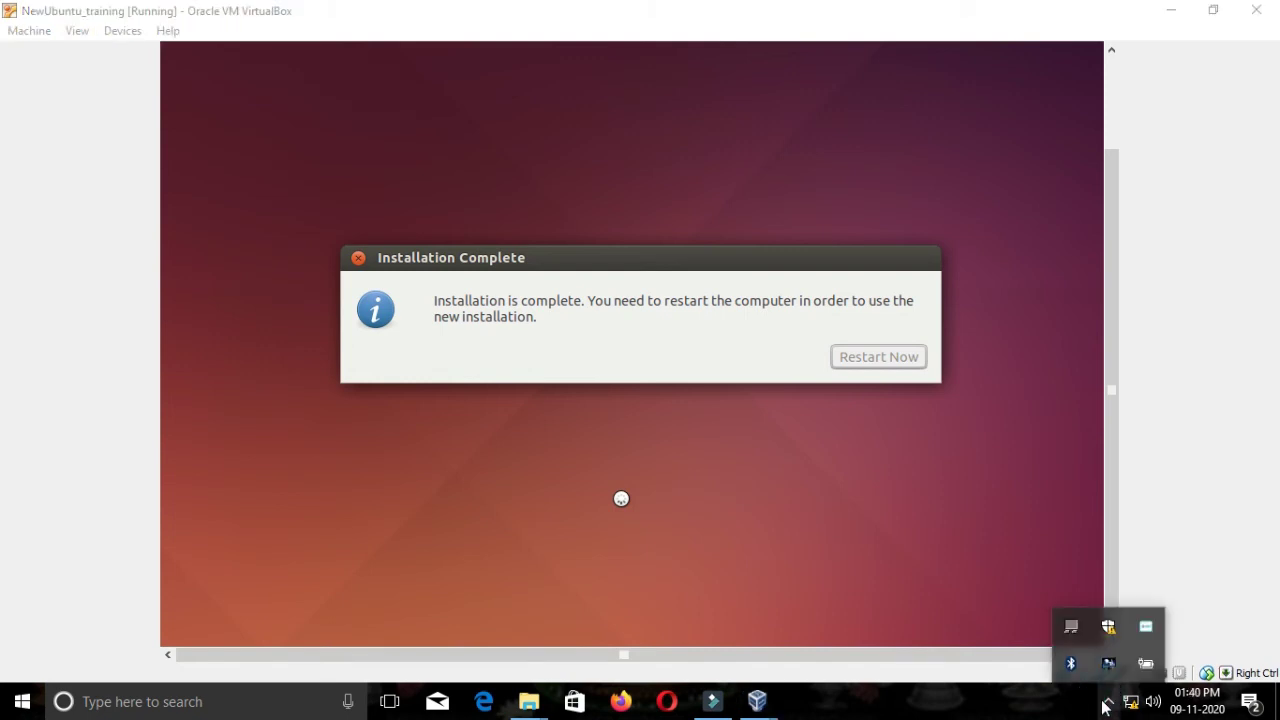
pyautogui.rightClick(1146, 626)
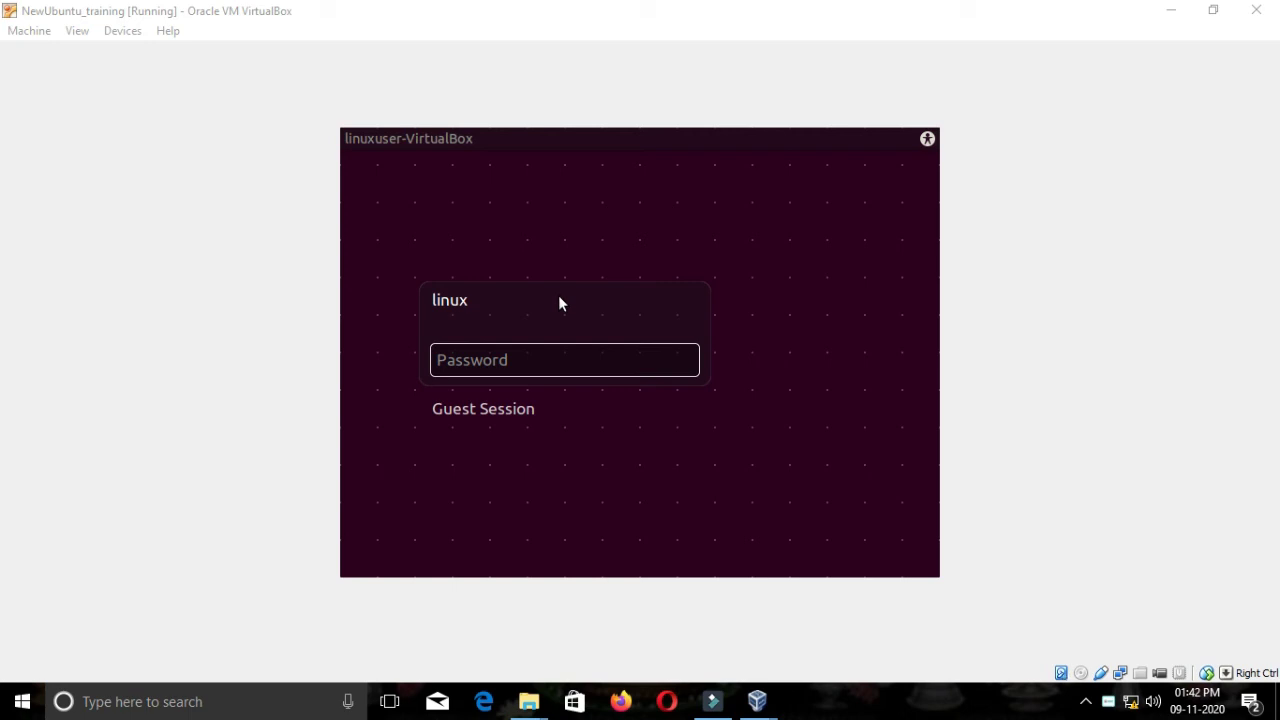
# Activate the VM window and try to focus the login screen's empty Password field
pyautogui.click(516, 375)
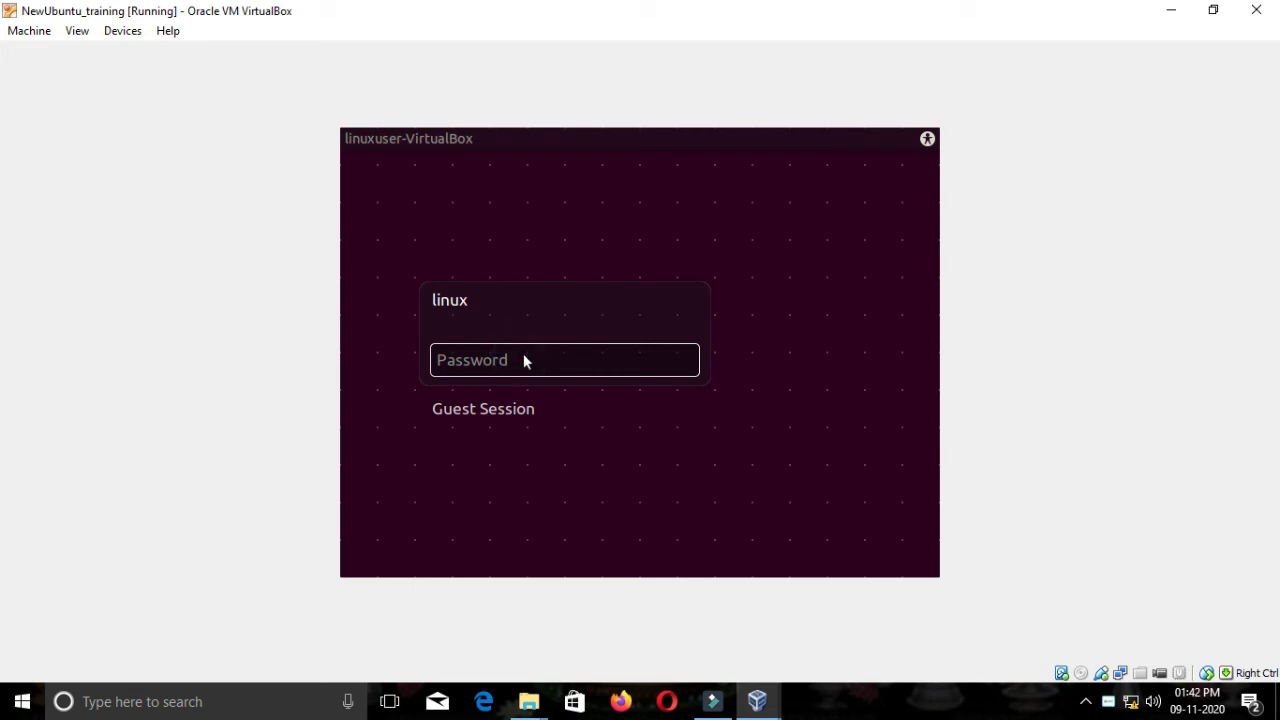
pyautogui.click(444, 376)
pyautogui.click(567, 343)
# Let the VM capture the mouse by accepting Capture in the information dialog
pyautogui.click(516, 362)
pyautogui.click(516, 362)
pyautogui.click(516, 362)
pyautogui.click(516, 362)
pyautogui.click(514, 358)
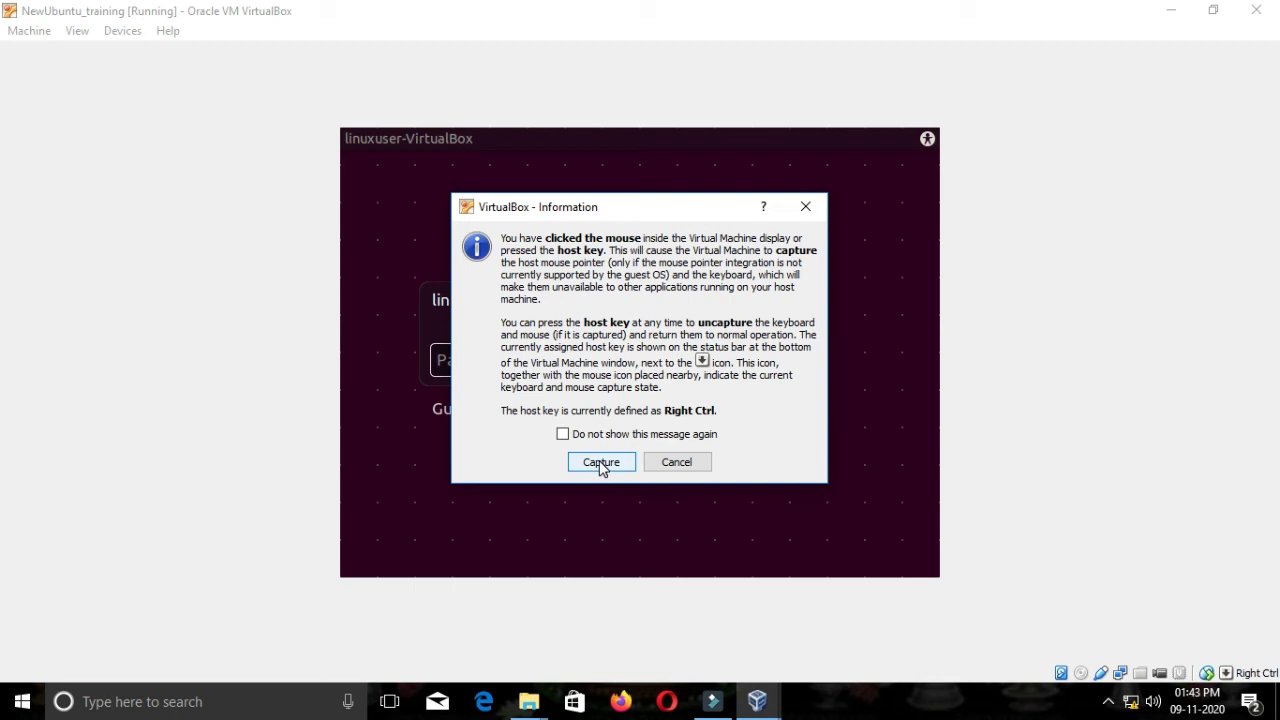
pyautogui.click(602, 463)
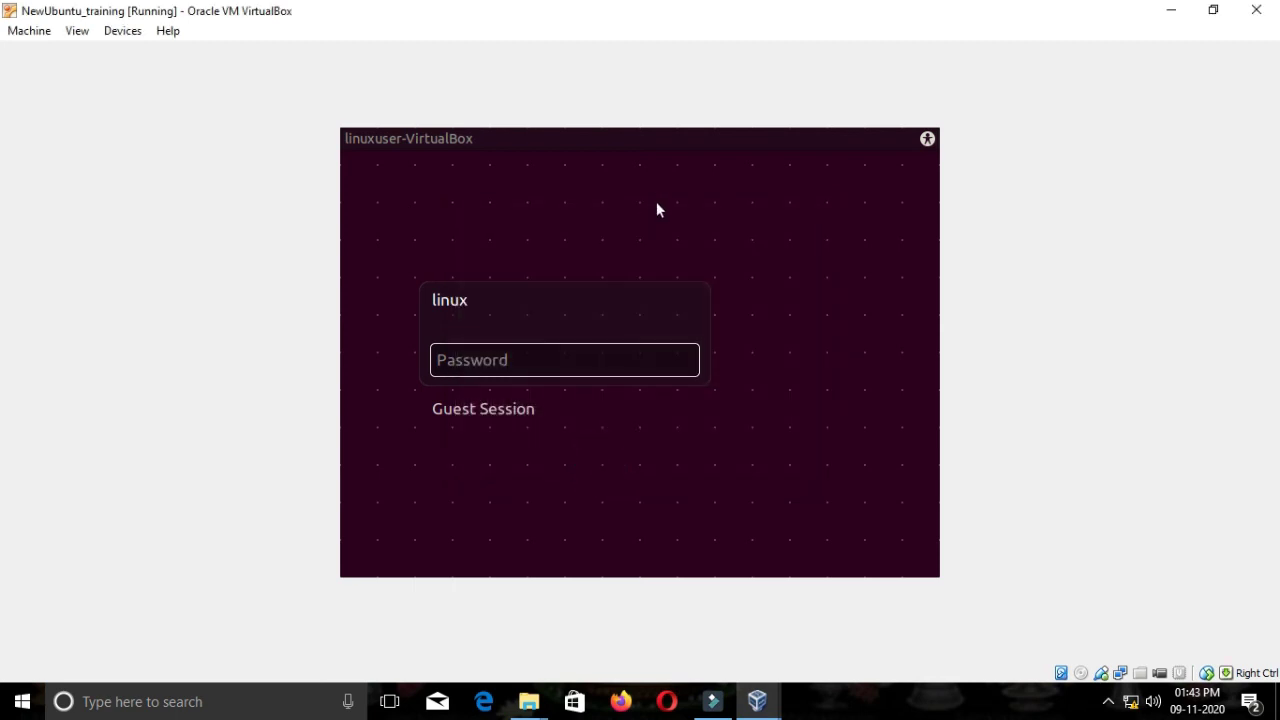
pyautogui.click(571, 290)
pyautogui.click(1270, 14)
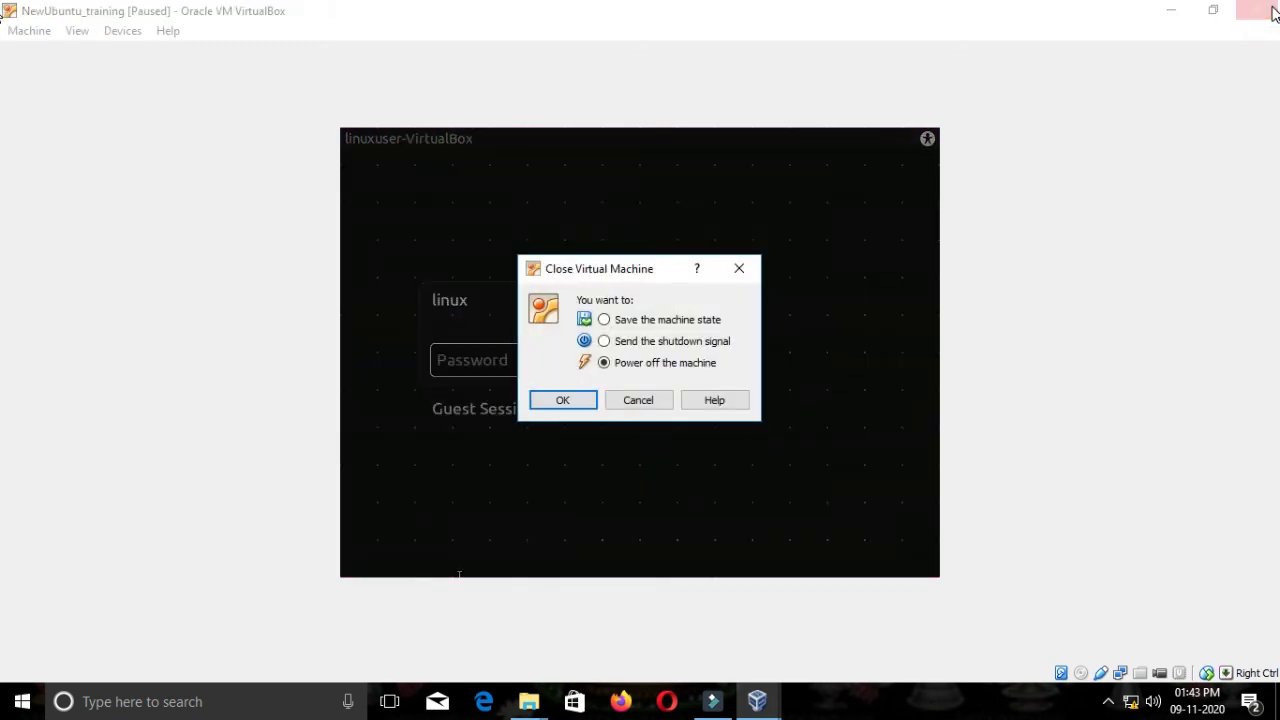
pyautogui.click(636, 403)
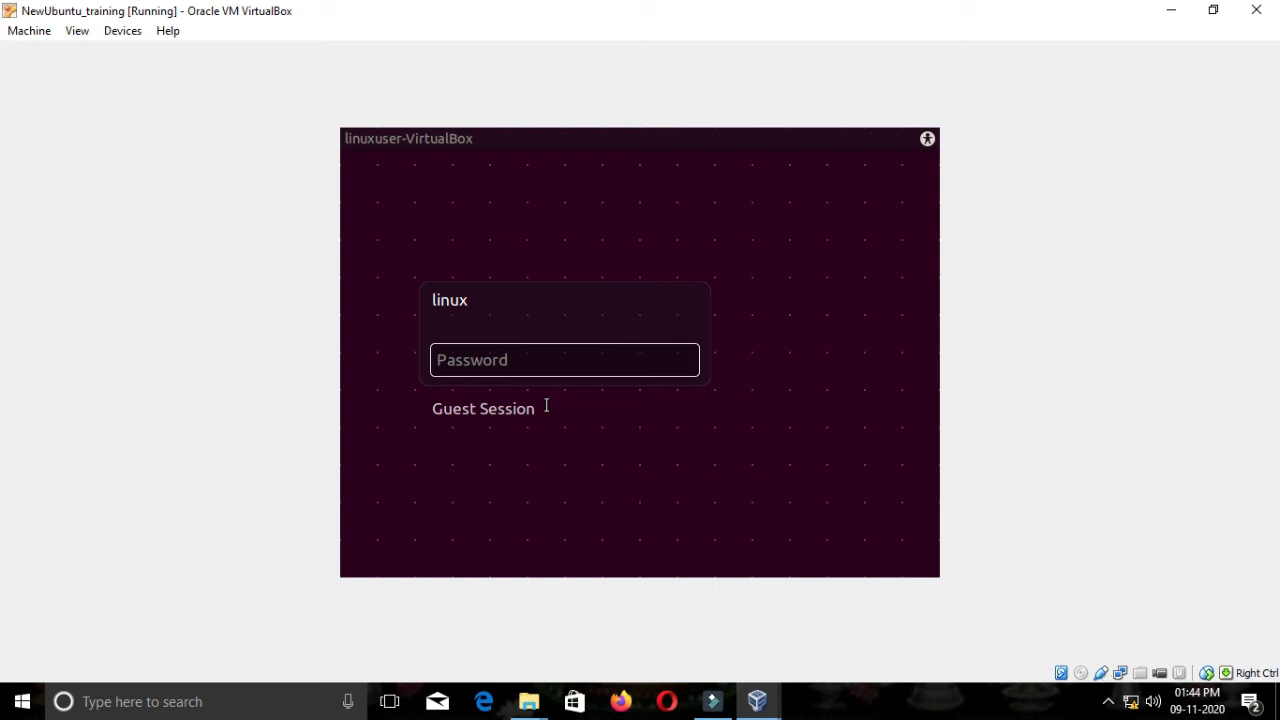
# Retry the login screen's empty Password field, then reveal the hidden Windows tray icons
pyautogui.click(597, 359)
pyautogui.click(611, 360)
pyautogui.click(612, 362)
pyautogui.click(612, 362)
pyautogui.click(612, 363)
pyautogui.click(605, 363)
pyautogui.click(580, 358)
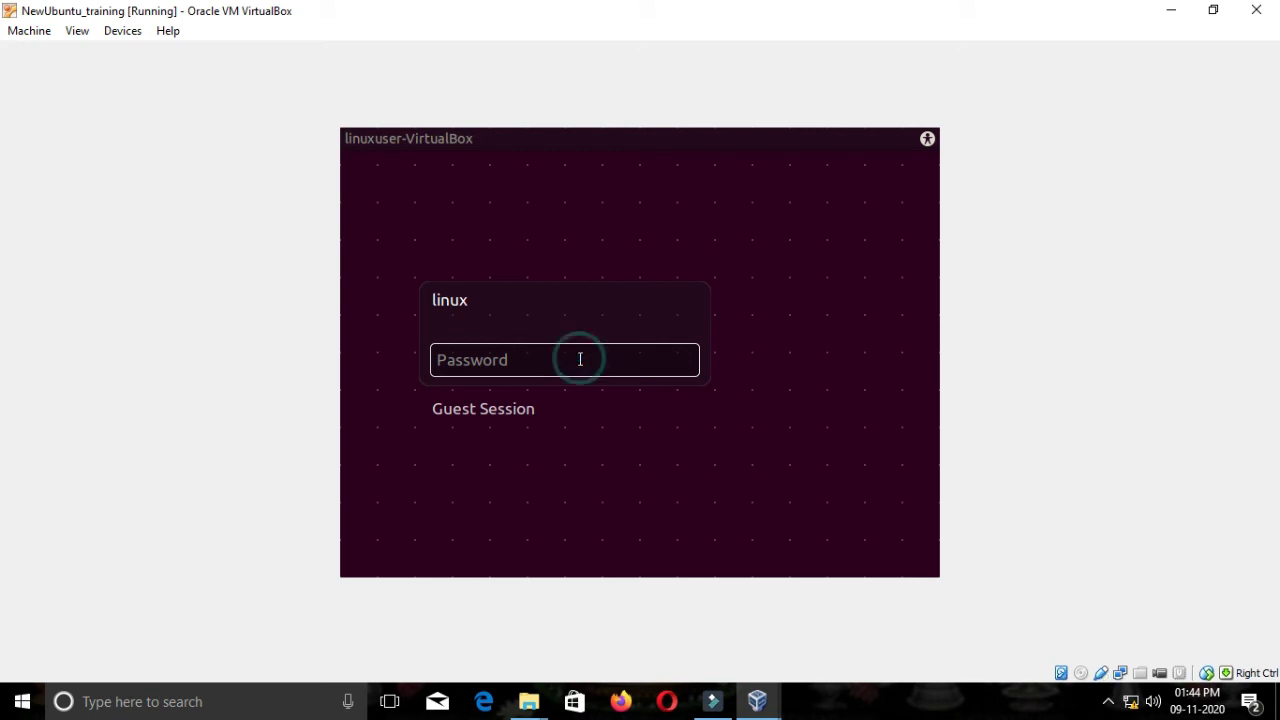
pyautogui.click(580, 359)
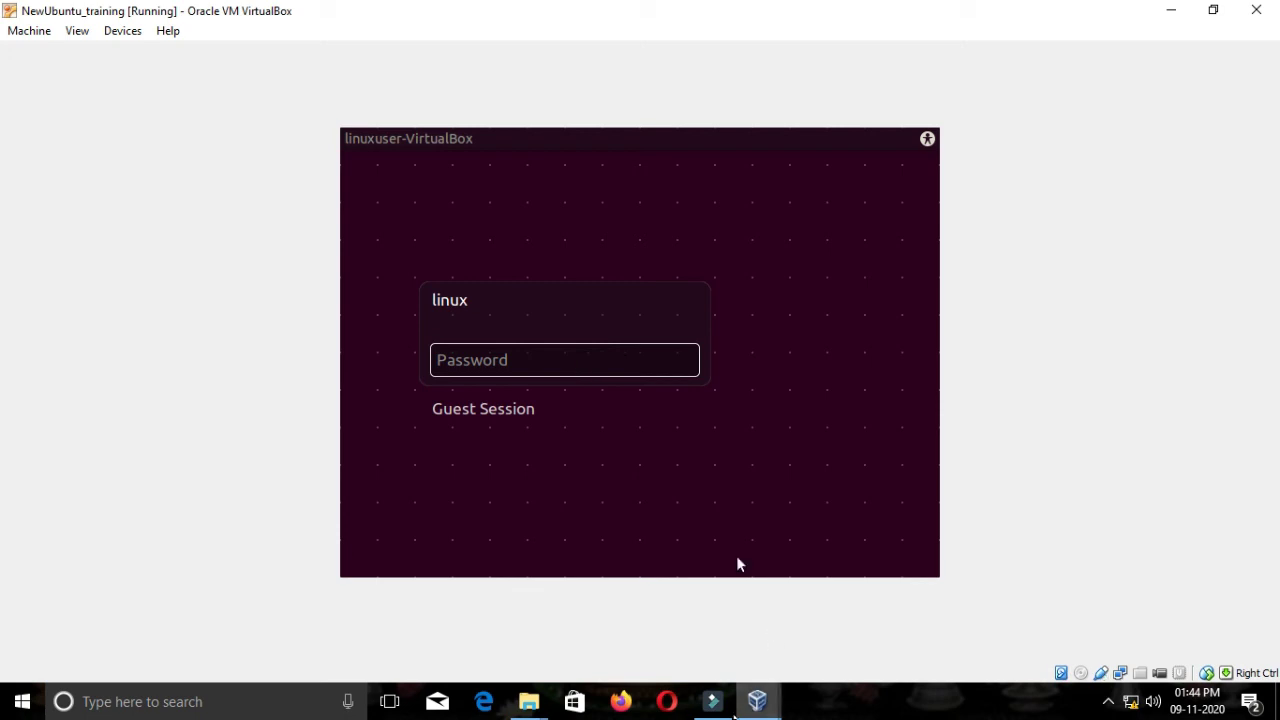
pyautogui.moveTo(727, 710)
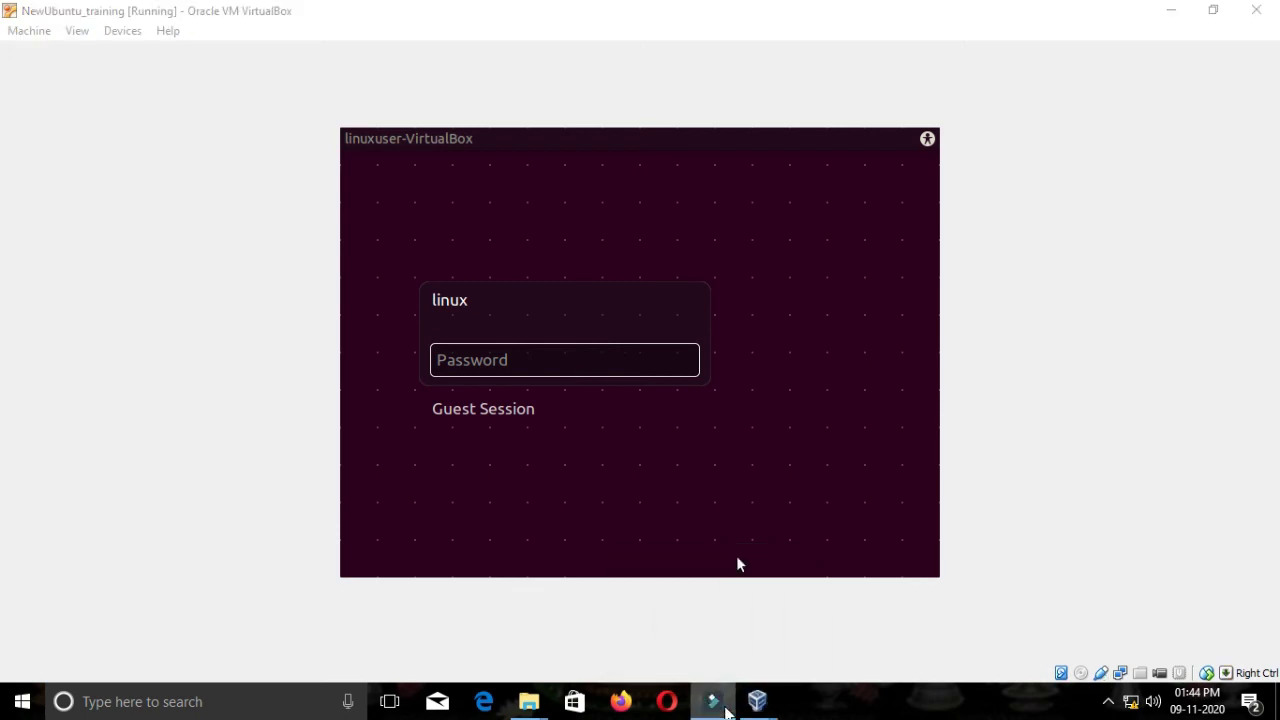
pyautogui.click(1110, 701)
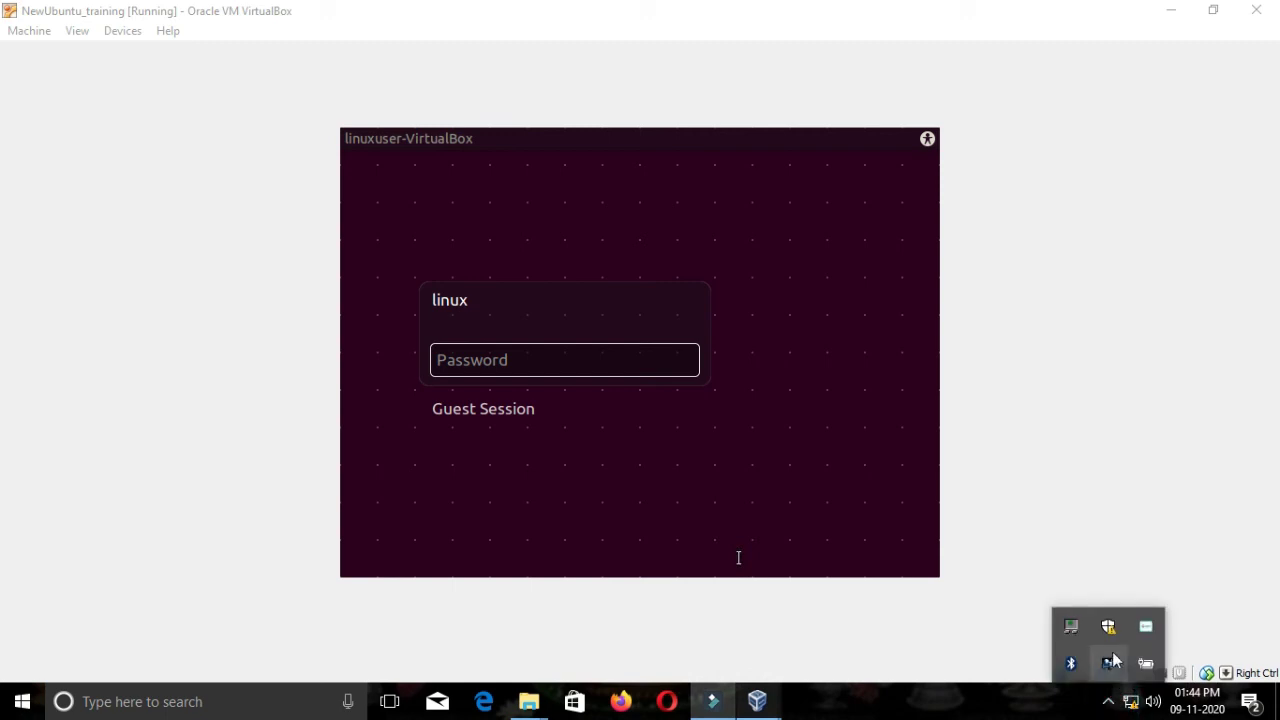
# Open the screen recorder's tray menu to stop the recording
pyautogui.rightClick(1147, 630)
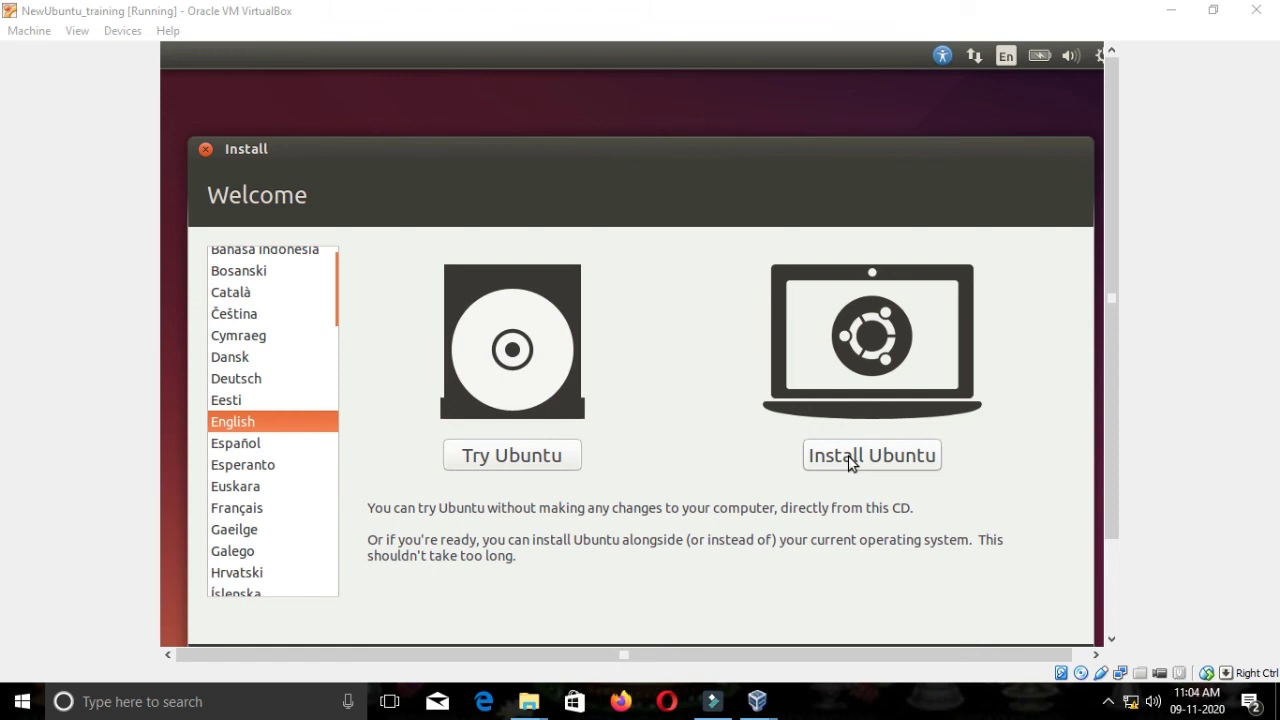
# Choose Install Ubuntu on the installer's Welcome screen
pyautogui.click(849, 458)
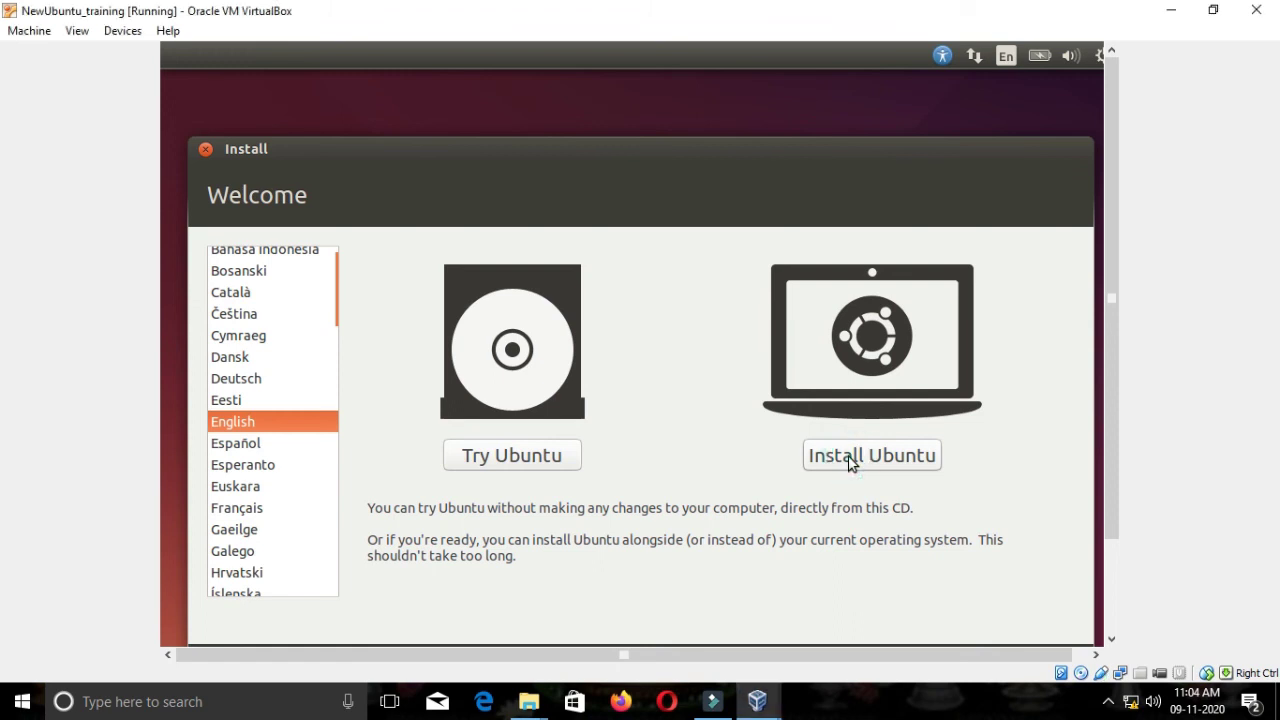
pyautogui.click(875, 458)
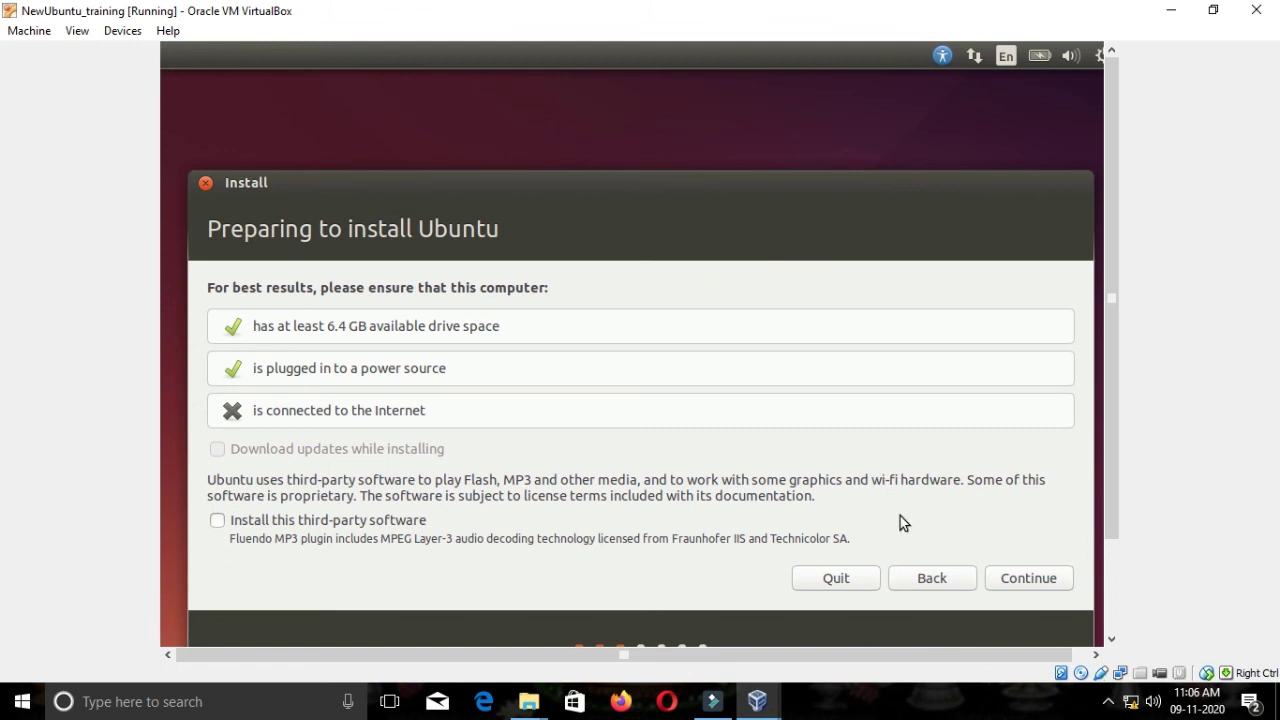
# Continue past the Preparing to install Ubuntu checks without third-party software
pyautogui.click(1005, 578)
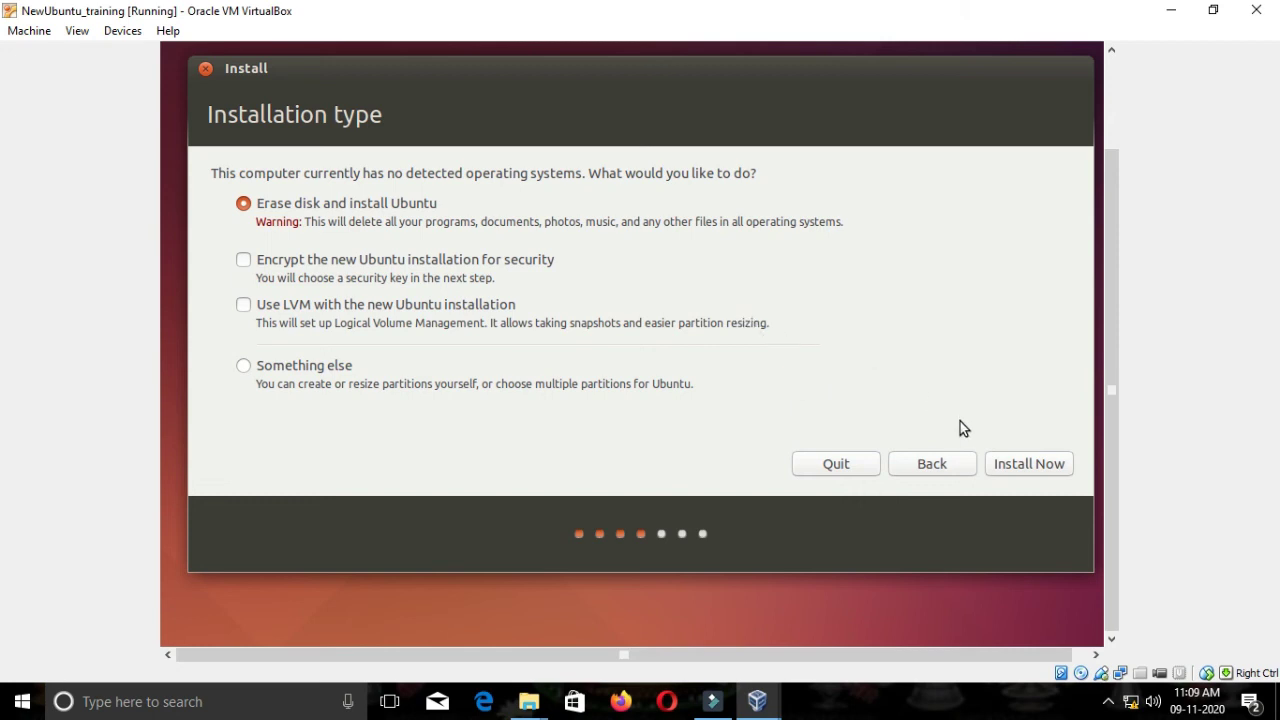
# Start the install with Erase disk and install Ubuntu selected
pyautogui.click(1017, 466)
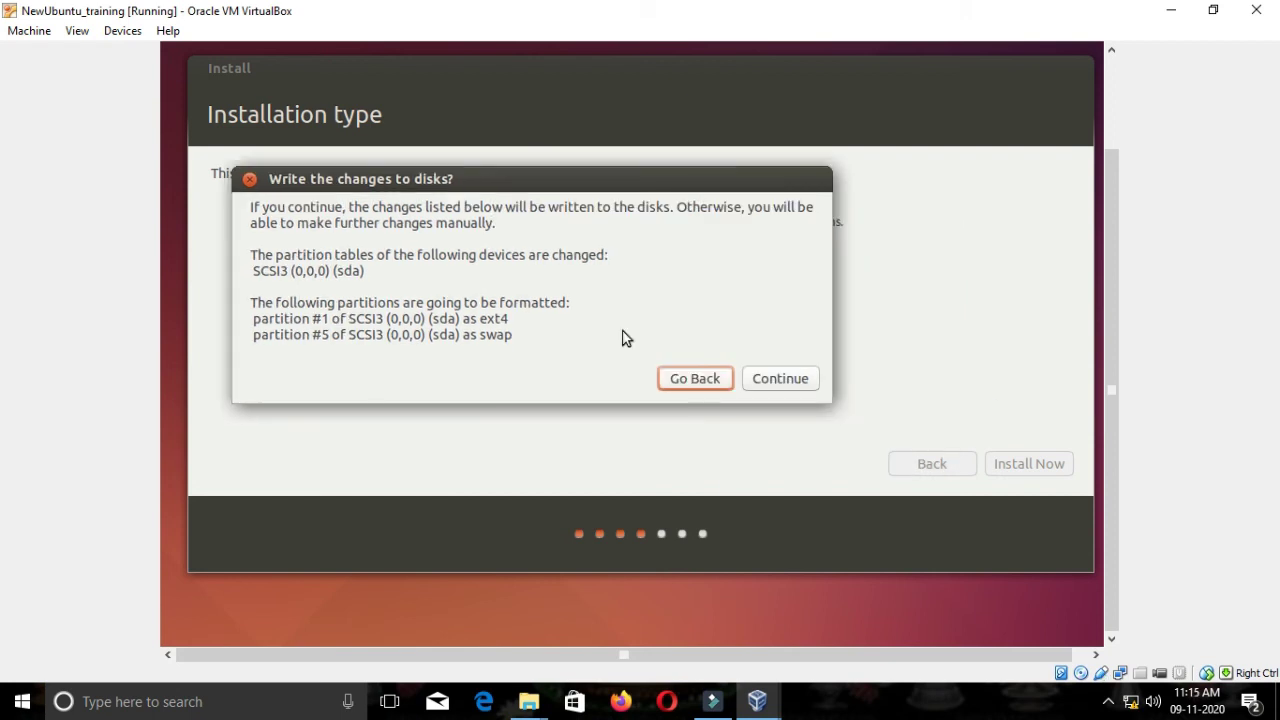
# Confirm writing the sda partition changes (ext4 and swap) to disk
pyautogui.click(780, 378)
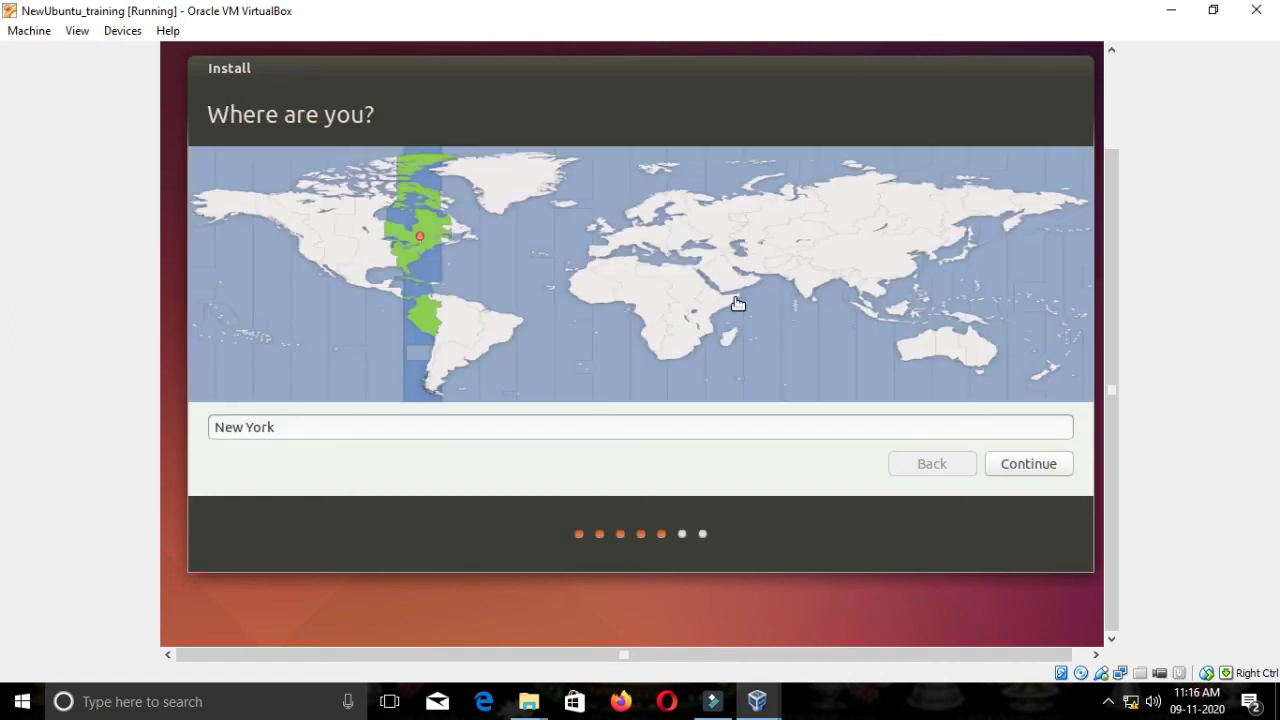
# Pick the time zone on the map, enter 'linux' as Your name, and select the username field
pyautogui.click(808, 298)
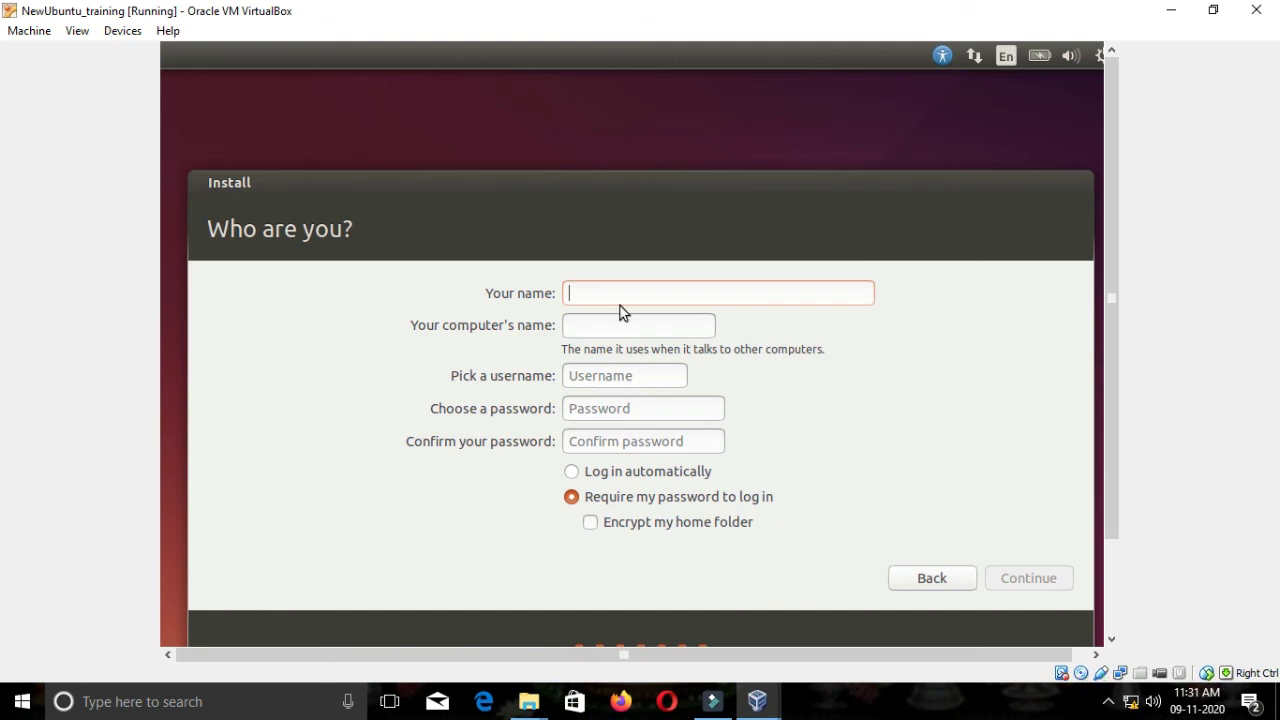
pyautogui.write('linux')
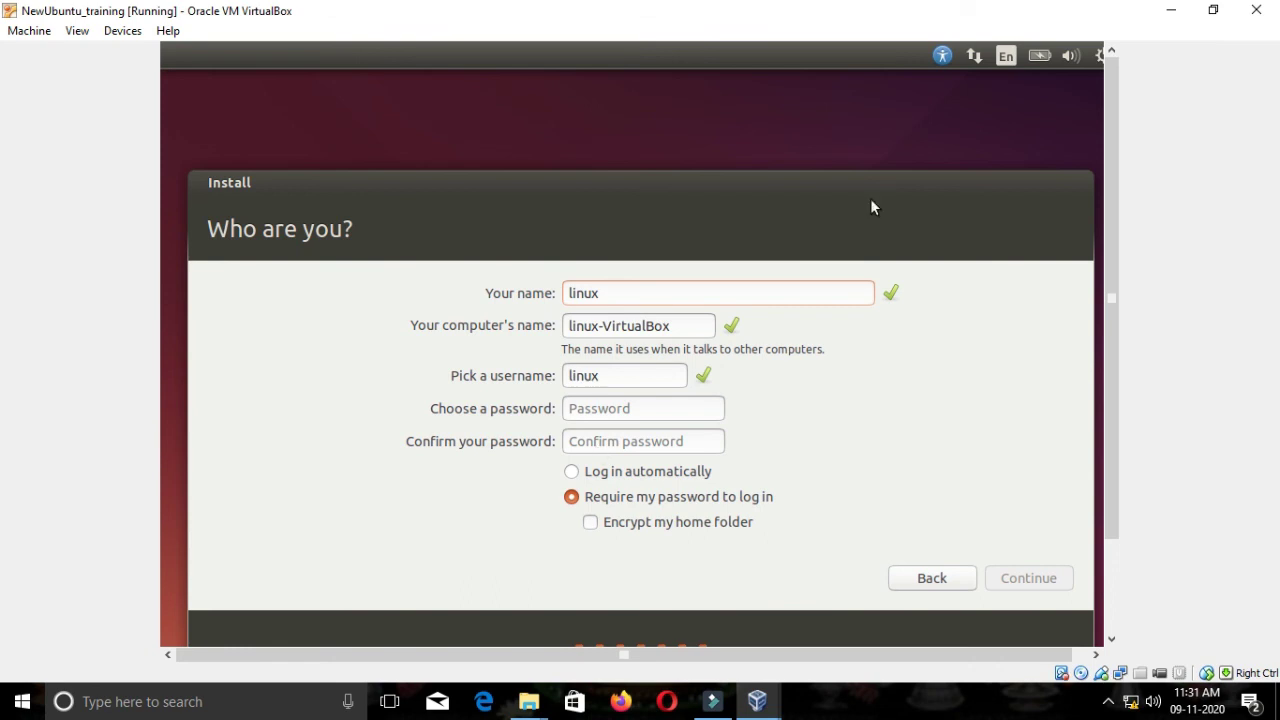
pyautogui.click(612, 382)
pyautogui.click(618, 375)
pyautogui.click(619, 375)
# Append 'user' to the username, then enter and confirm the account password
pyautogui.write('user')
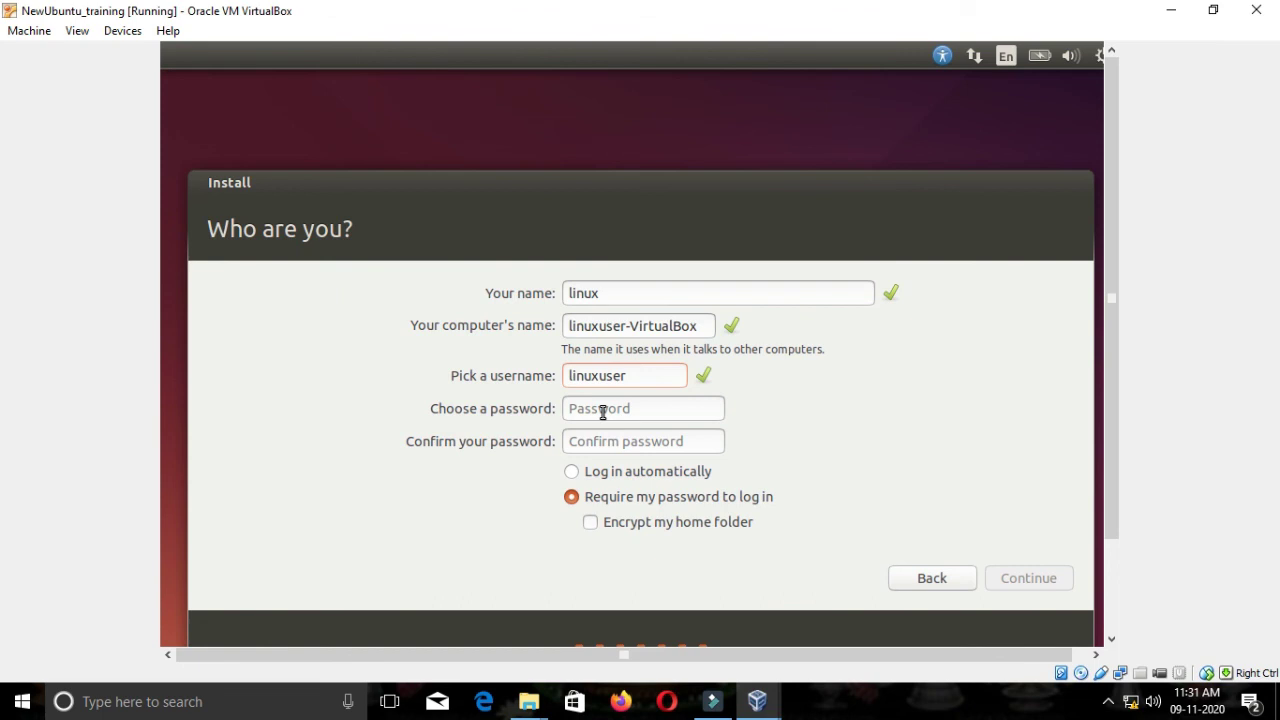
pyautogui.click(603, 412)
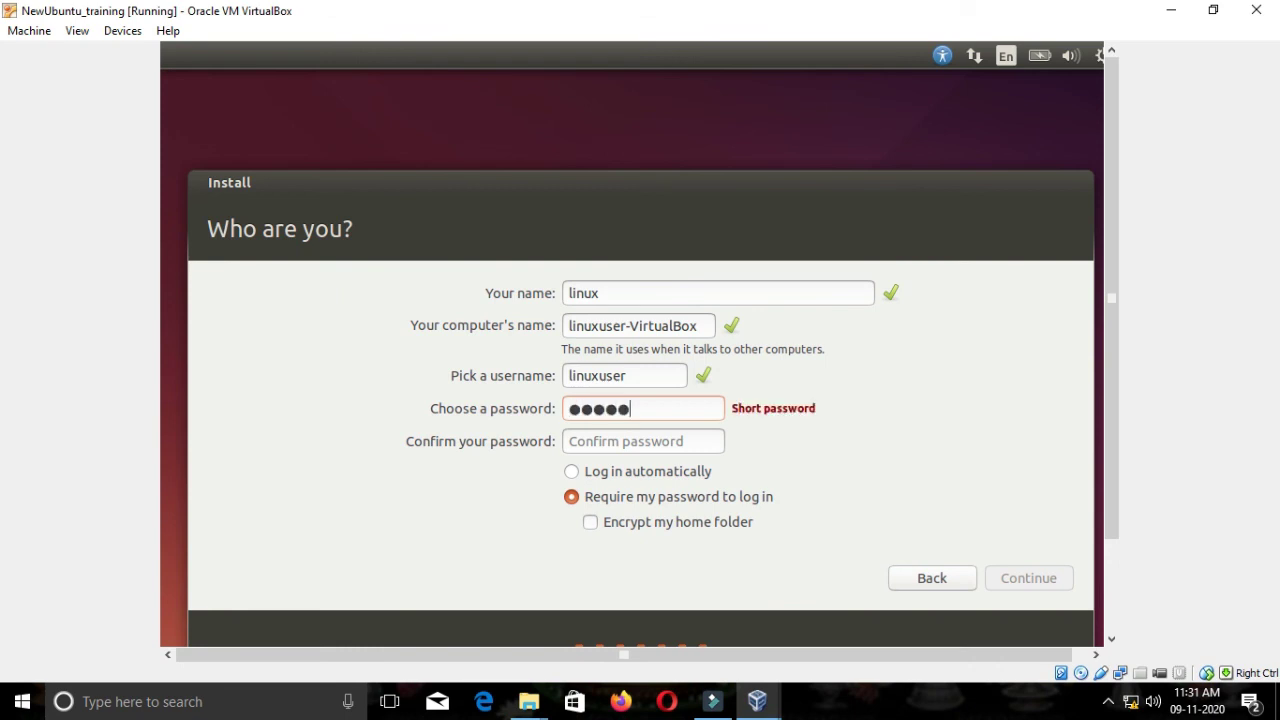
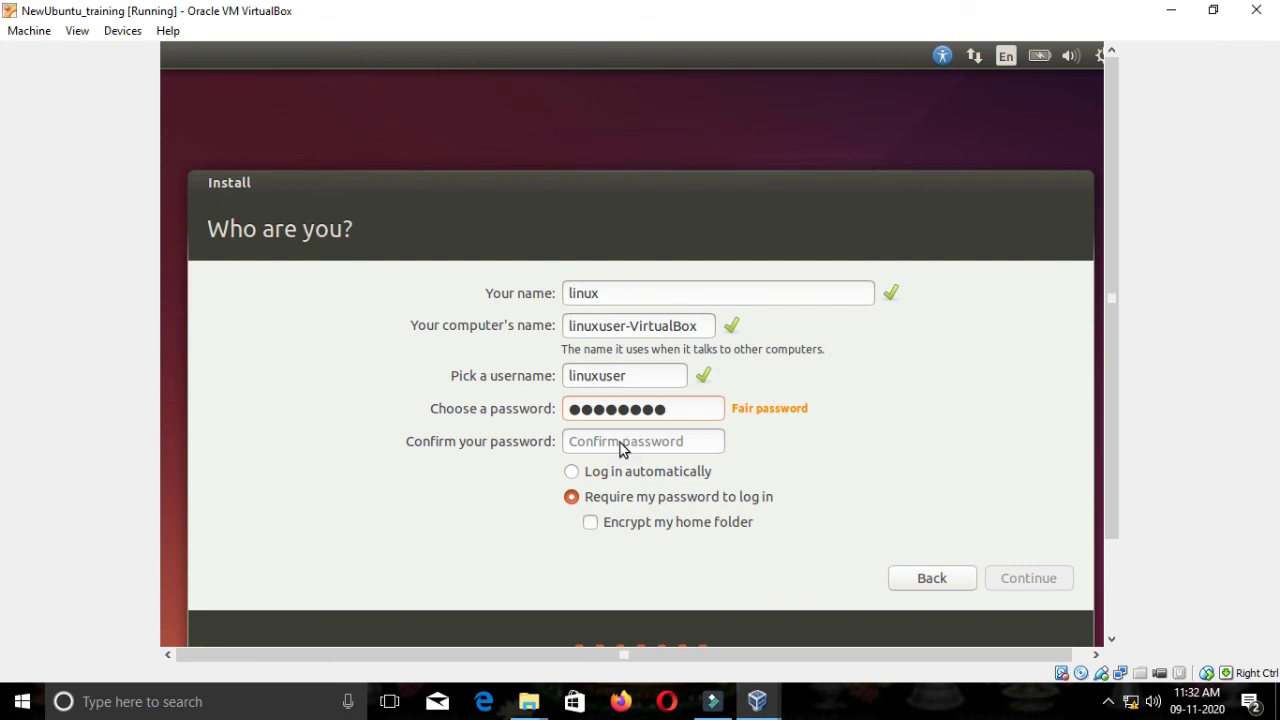
pyautogui.click(621, 443)
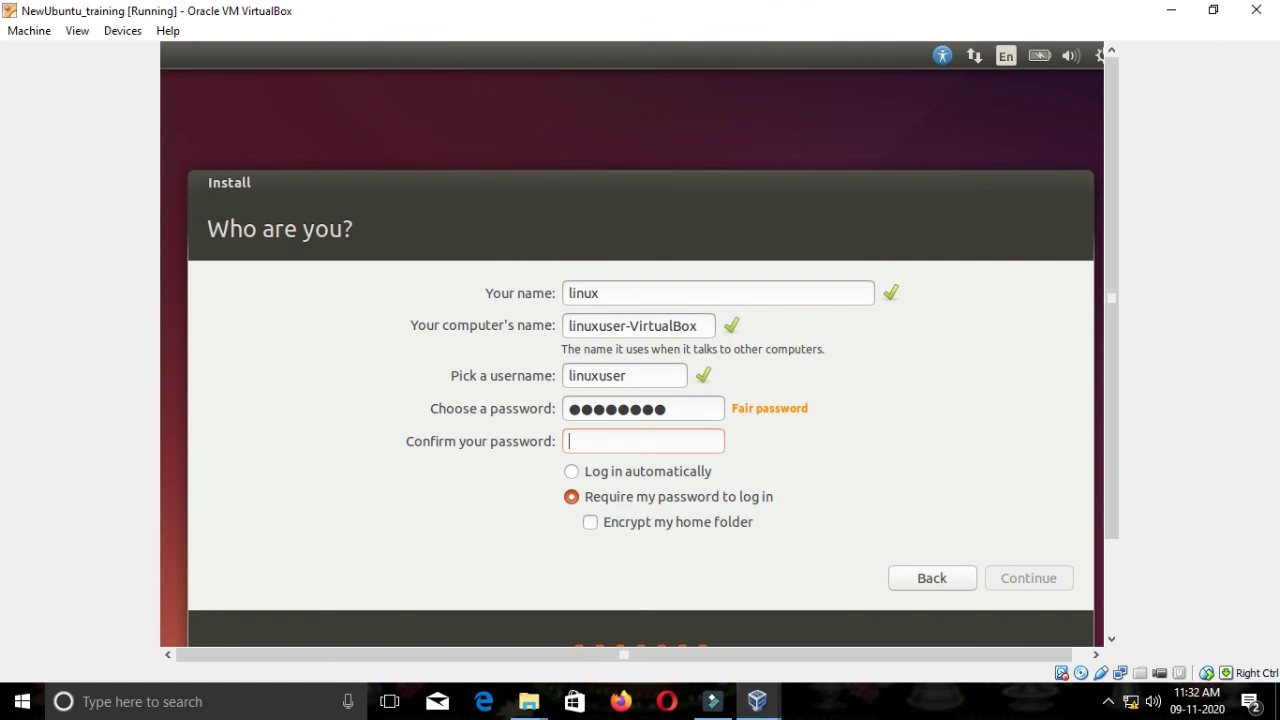
pyautogui.hotkey('ctrl', 'v')
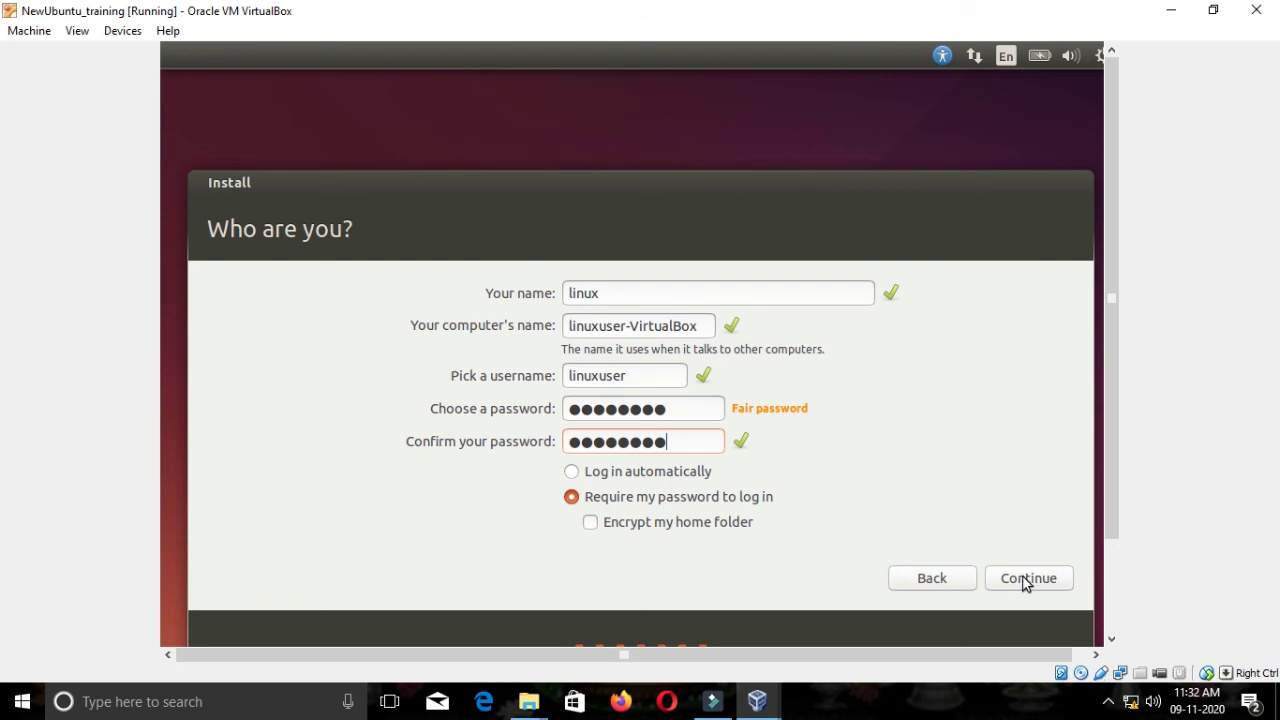
# Submit the Who are you? account details with Continue so Ubuntu starts copying files
pyautogui.click(1025, 583)
pyautogui.click(1036, 579)
pyautogui.click(1033, 584)
pyautogui.click(1033, 584)
pyautogui.click(1030, 578)
pyautogui.click(1031, 579)
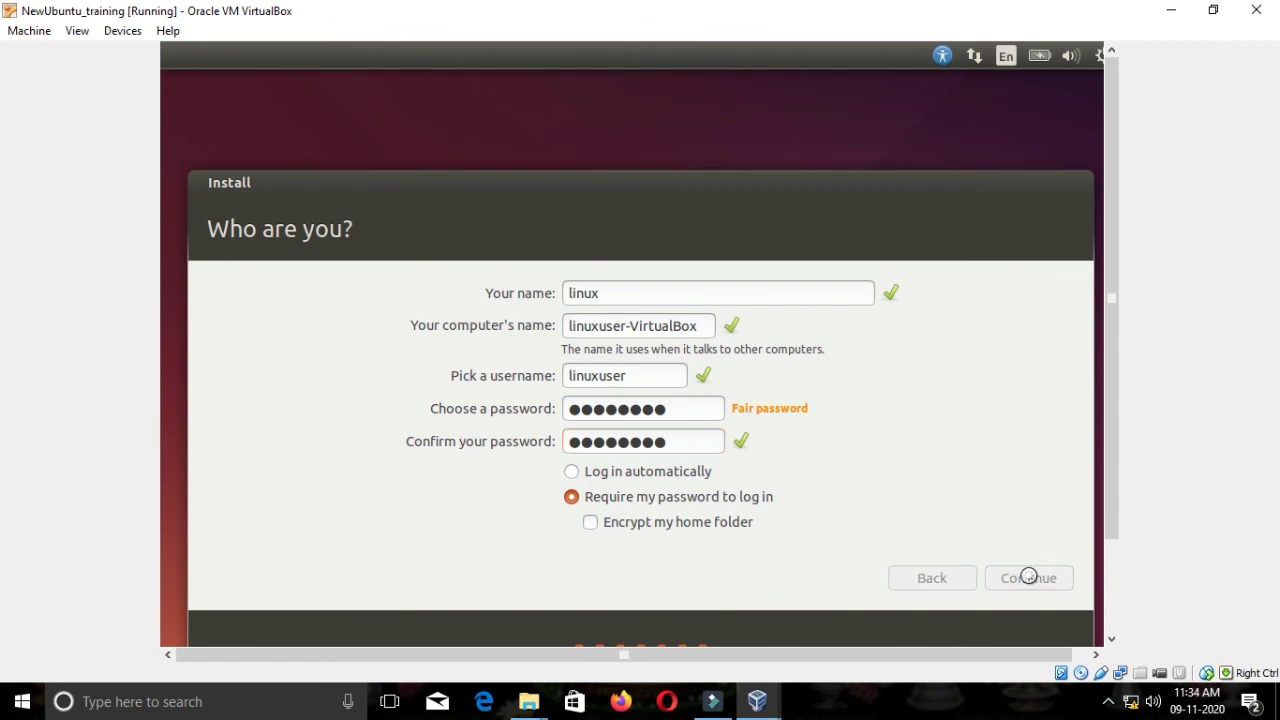